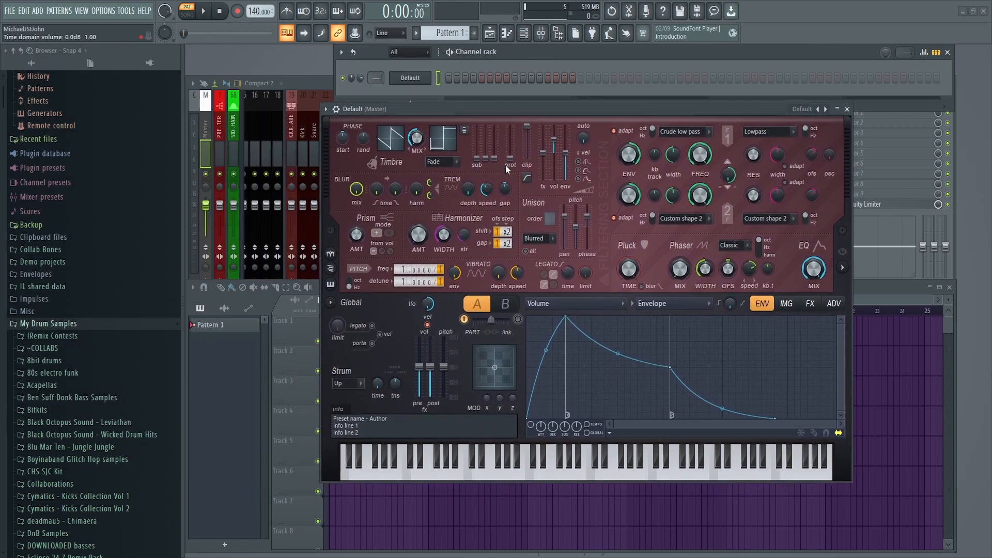
Step: Browse the Rux Ton Bass Blocks folder, look inside Bass Block Shorts, and open the Bass Blocks A subfolder
click(101, 324)
click(93, 444)
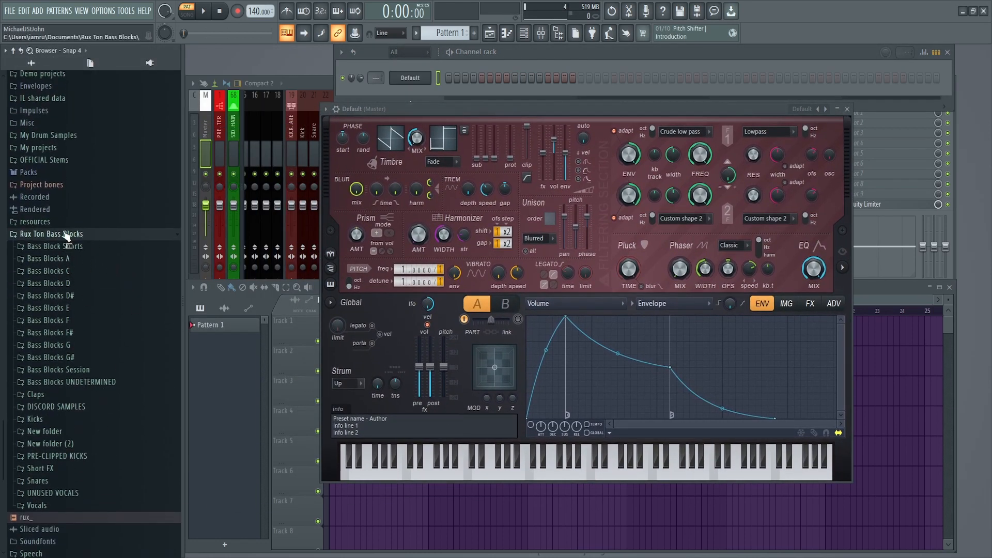
click(77, 247)
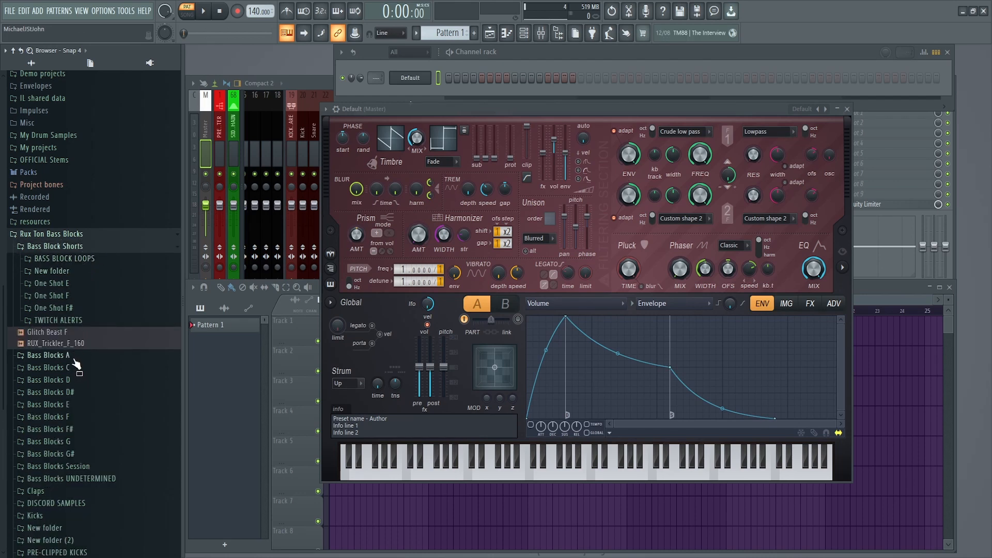
click(94, 355)
click(70, 247)
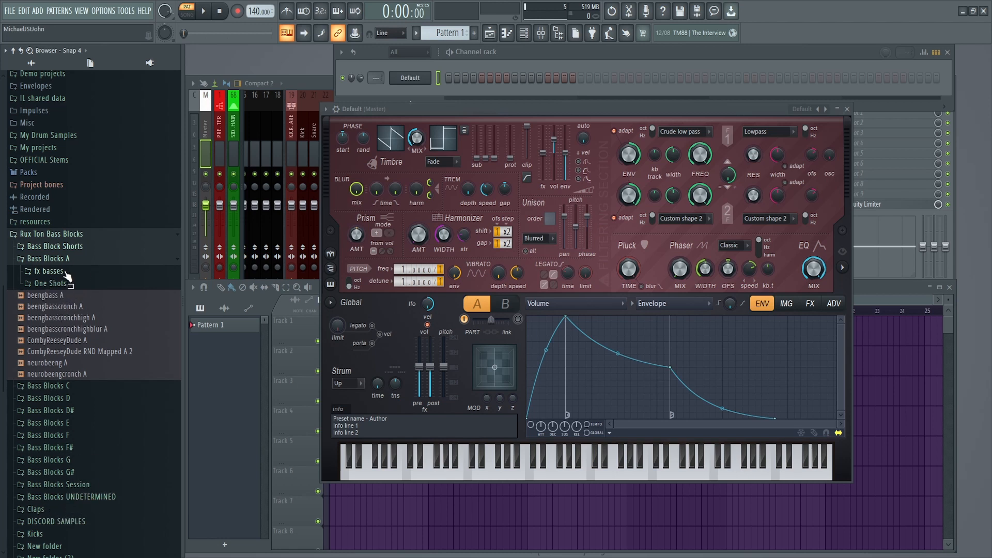
Step: Open the One Shots folder of Bass Blocks A and its garbage subfolder, and preview the CombyReeseyDude A-down samples
click(55, 284)
click(78, 297)
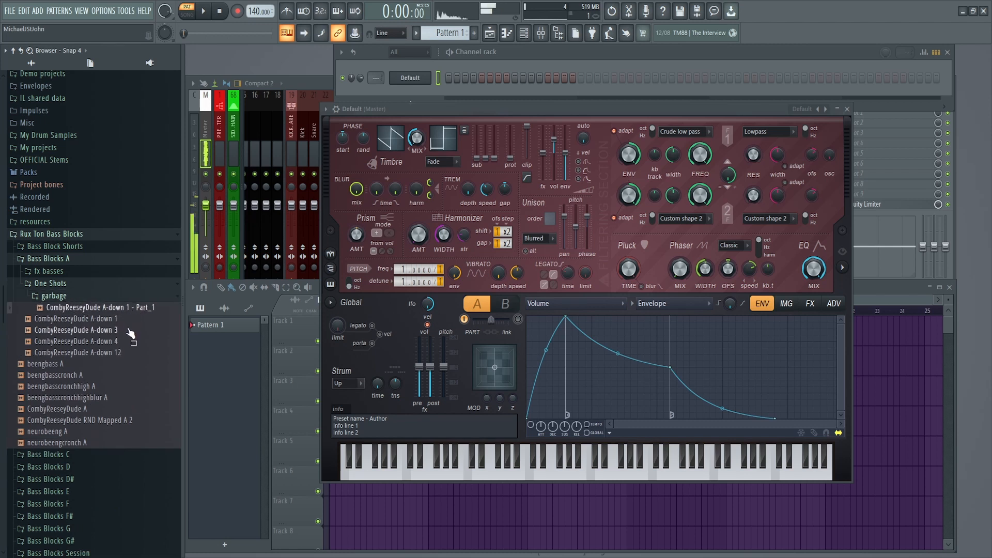
click(129, 320)
click(129, 343)
click(132, 355)
click(220, 15)
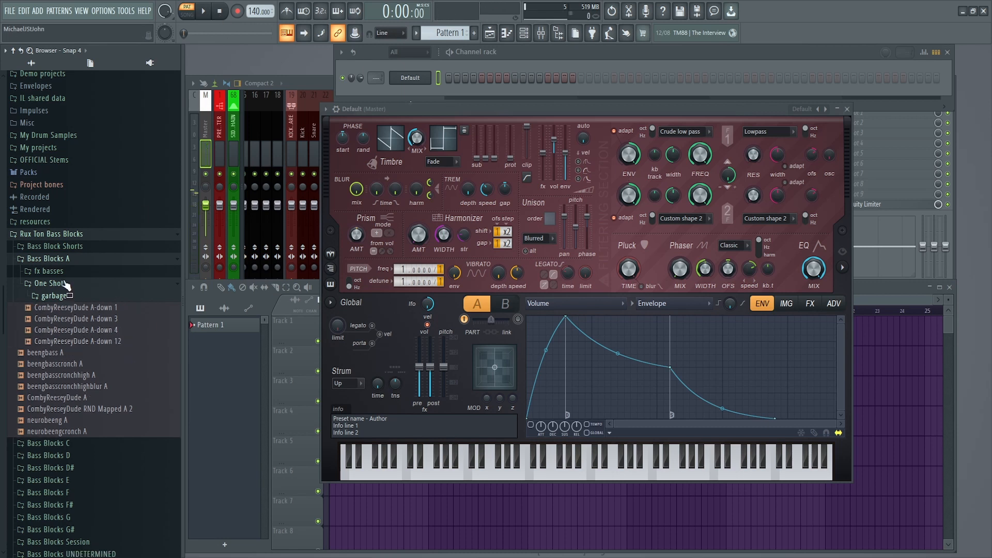
Step: Preview neuro beeng wow A from fx basses and several Bass Blocks A samples, including neurobeengcronch A and beengbasscronchhighblur A
click(62, 283)
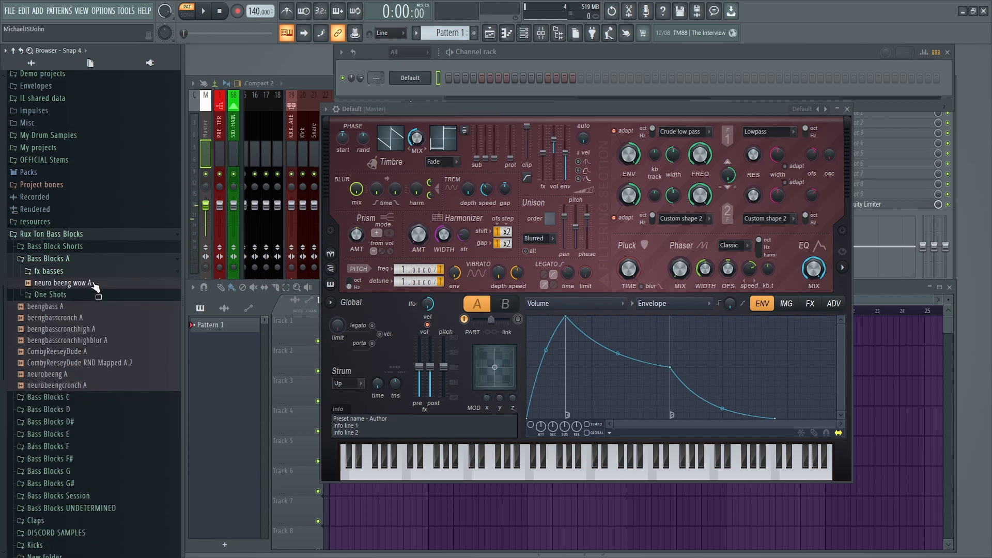
click(93, 283)
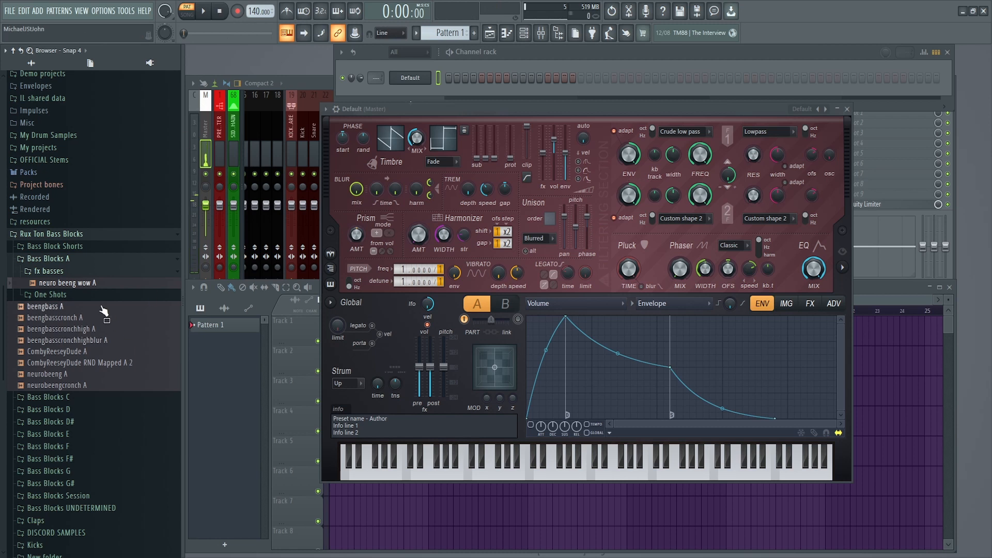
click(94, 318)
click(91, 352)
click(88, 374)
click(89, 386)
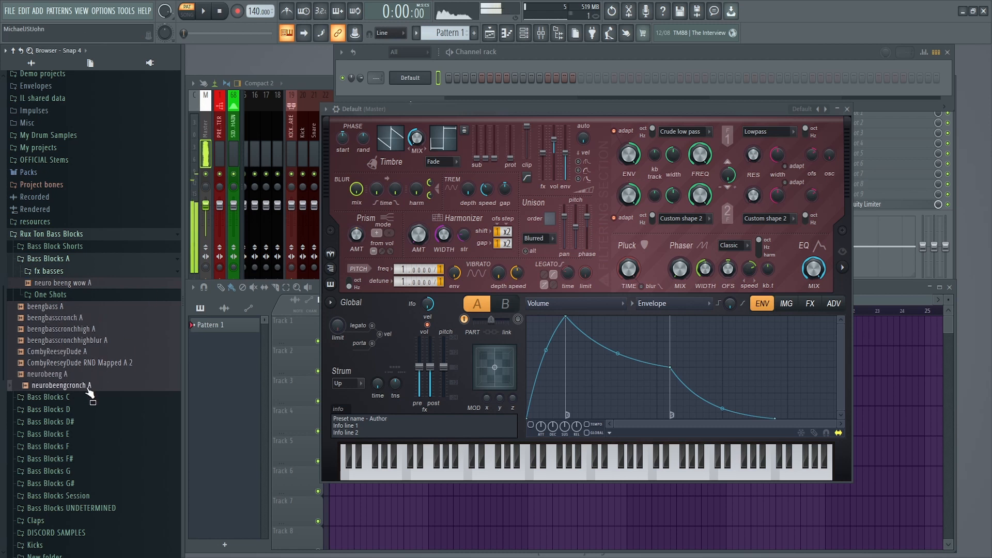
click(99, 363)
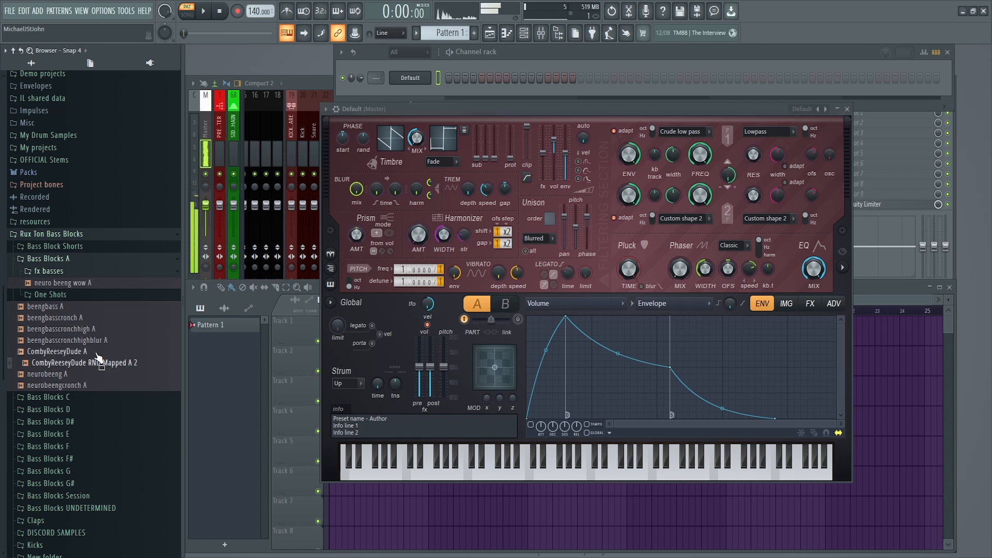
click(78, 340)
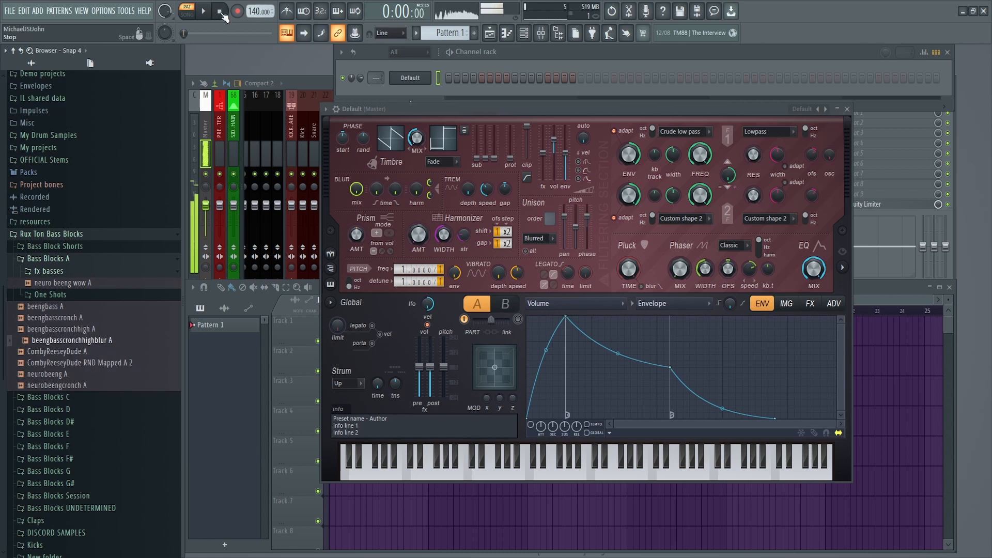
click(223, 14)
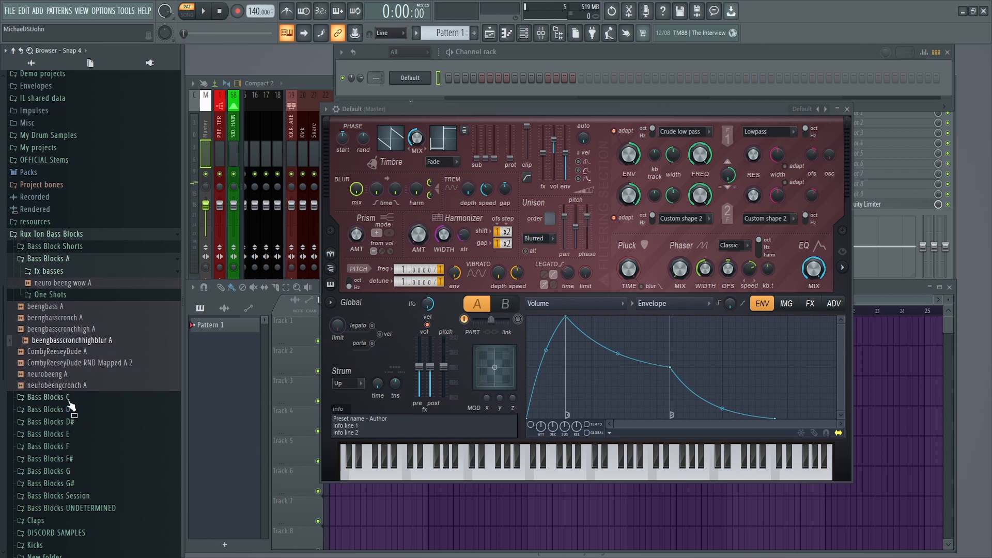
Step: Close Bass Blocks A and preview the Deesgustang D sample in the Bass Blocks D folder
click(78, 409)
click(60, 294)
click(61, 259)
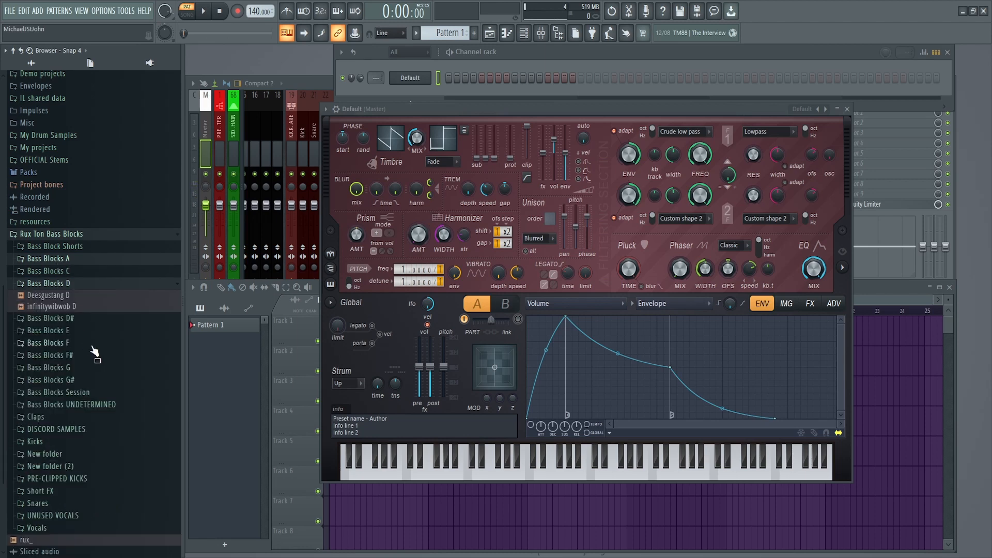
click(93, 299)
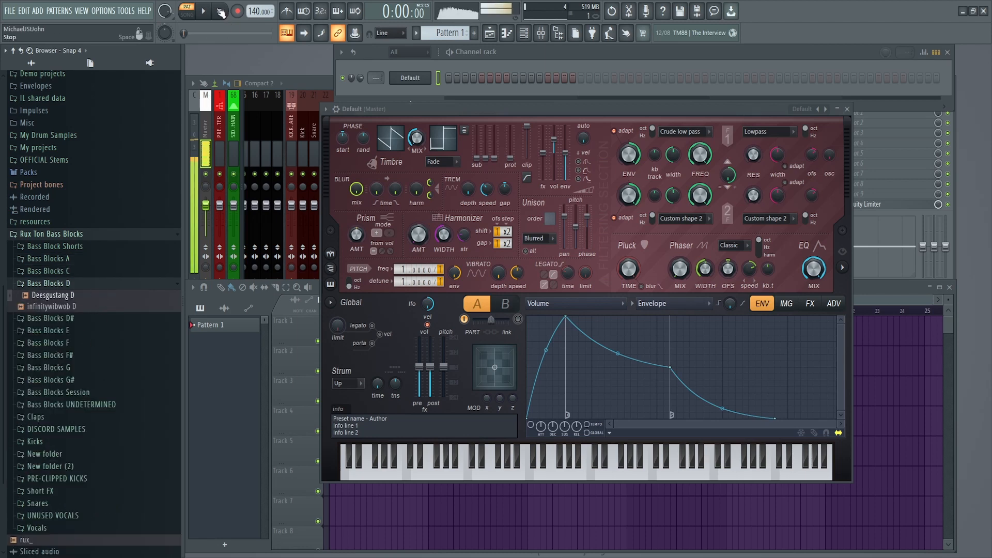
click(78, 283)
Step: Look through the Bass Blocks F folder and preview the TalkToMeSquared HyperPass Chopper sample
click(85, 319)
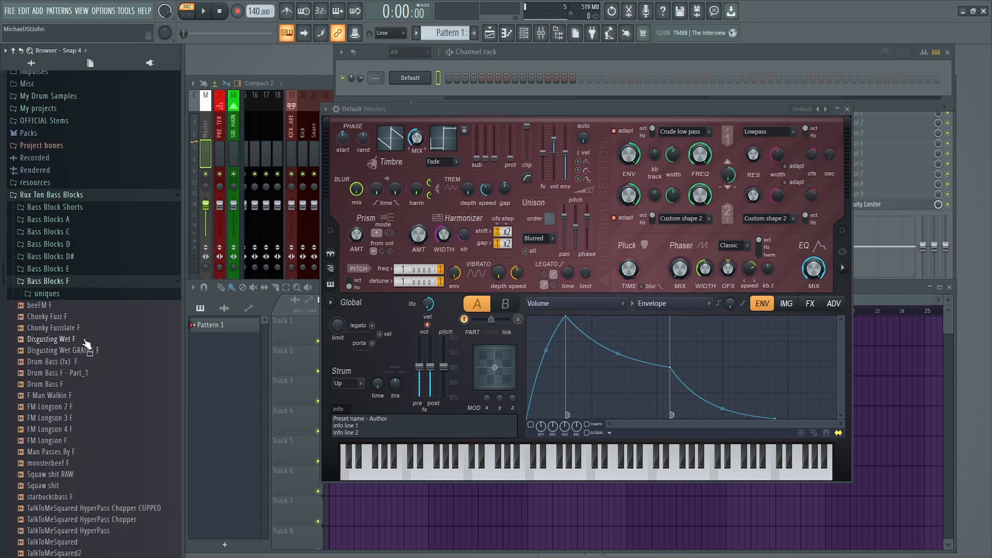
click(89, 476)
scroll(82, 465, down, 4)
click(122, 385)
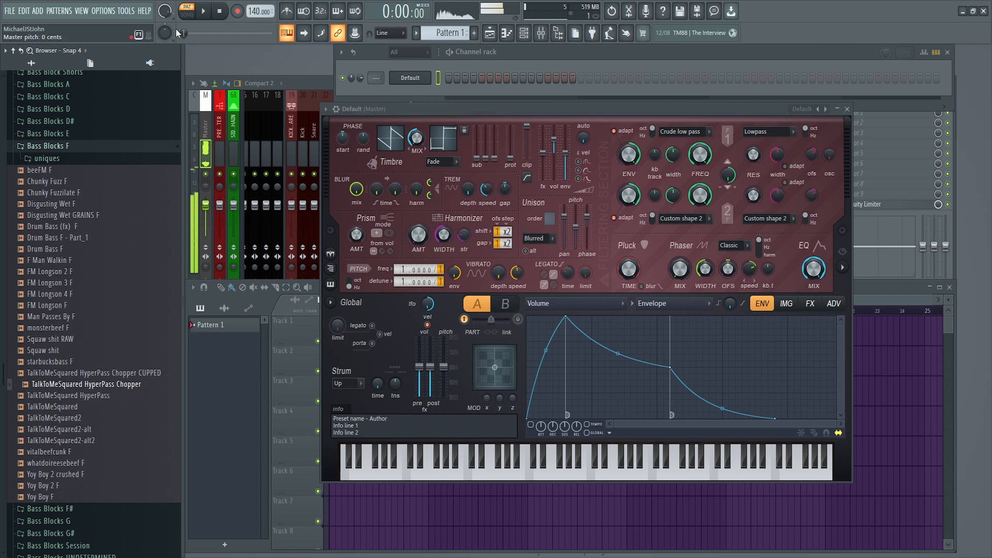
click(72, 147)
scroll(53, 261, up, 3)
scroll(94, 498, down, 4)
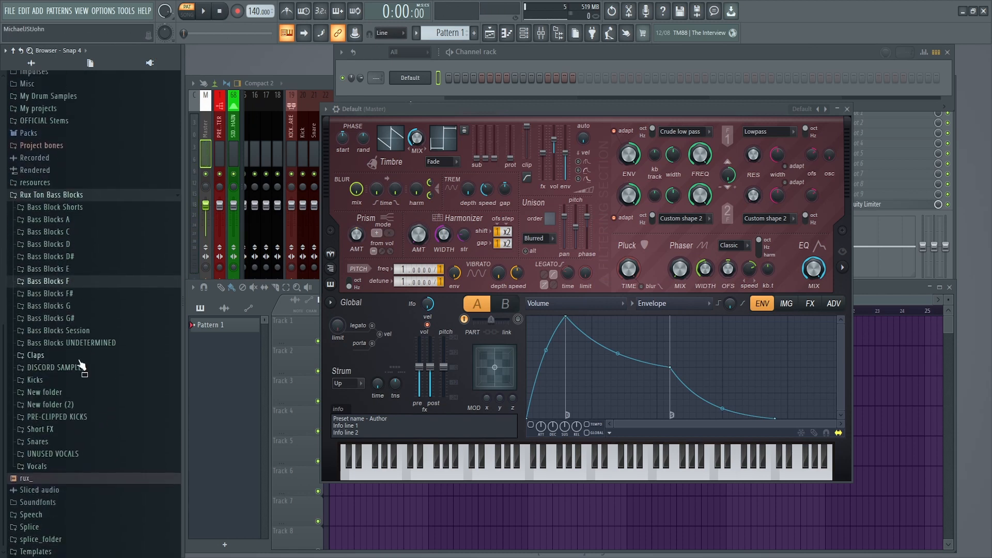
Step: Preview the Breathy Stabs (F ish) and Neuro Boy (E ish) samples in the Bass Blocks UNDETERMINED folder
click(106, 343)
click(106, 381)
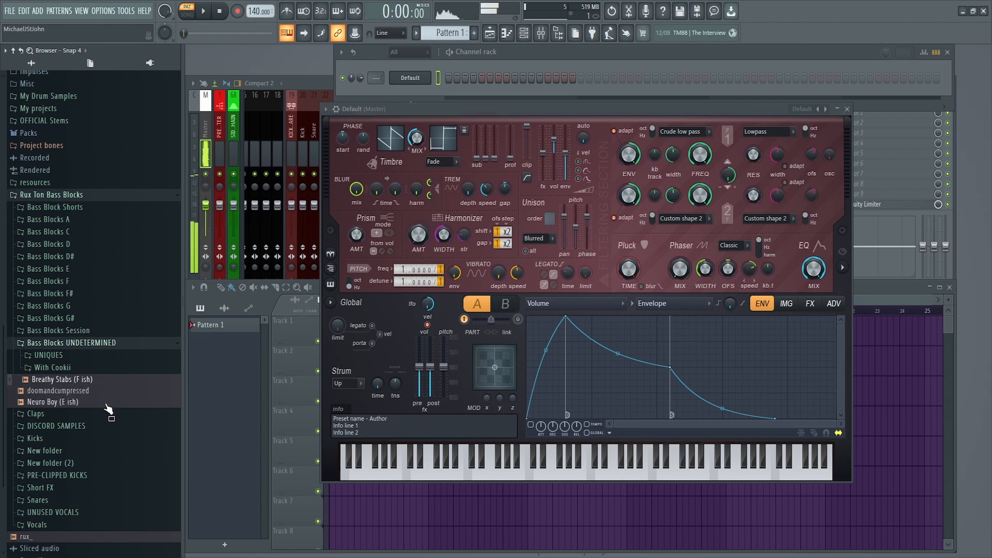
click(100, 391)
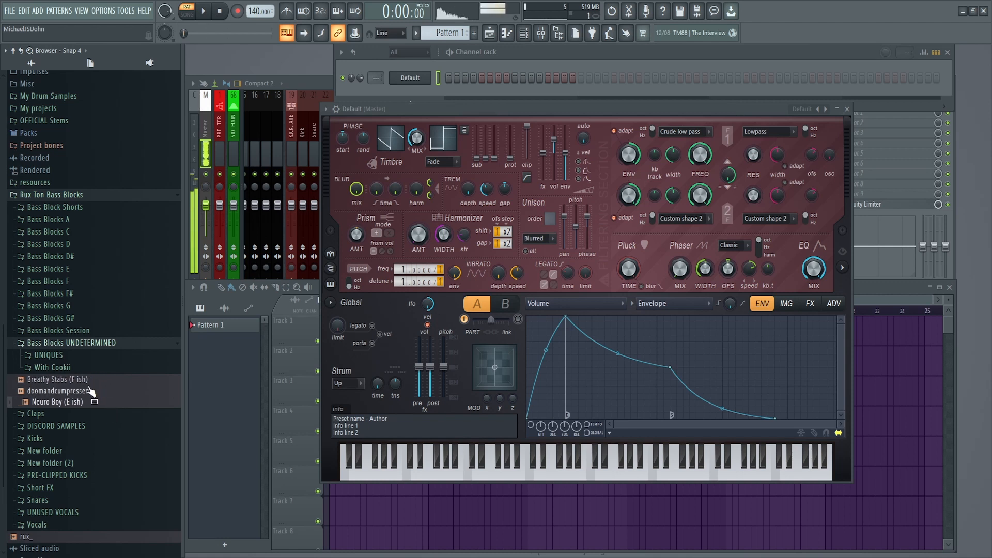
click(56, 345)
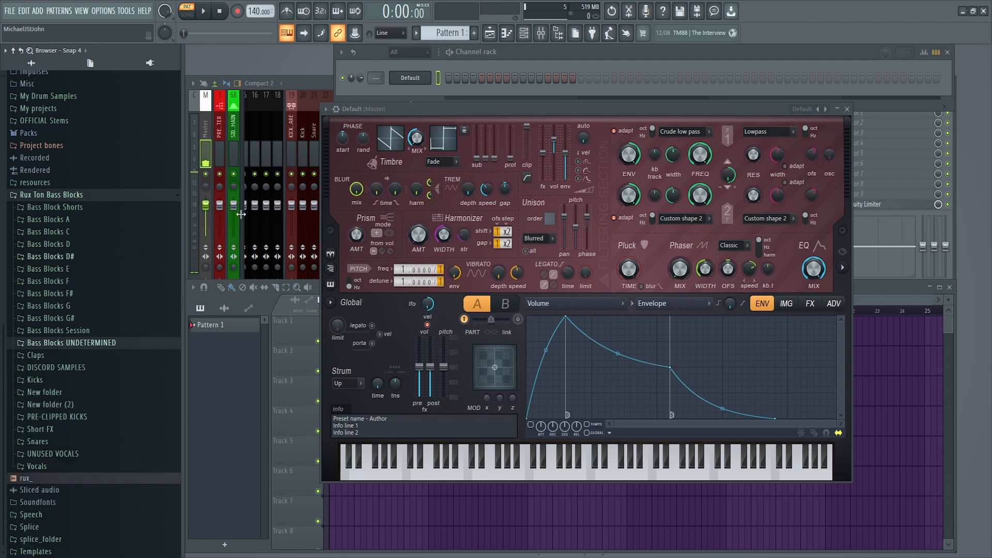
Step: Reload the synth's Default preset, play test notes, and try out the timbre mix
right_click(821, 110)
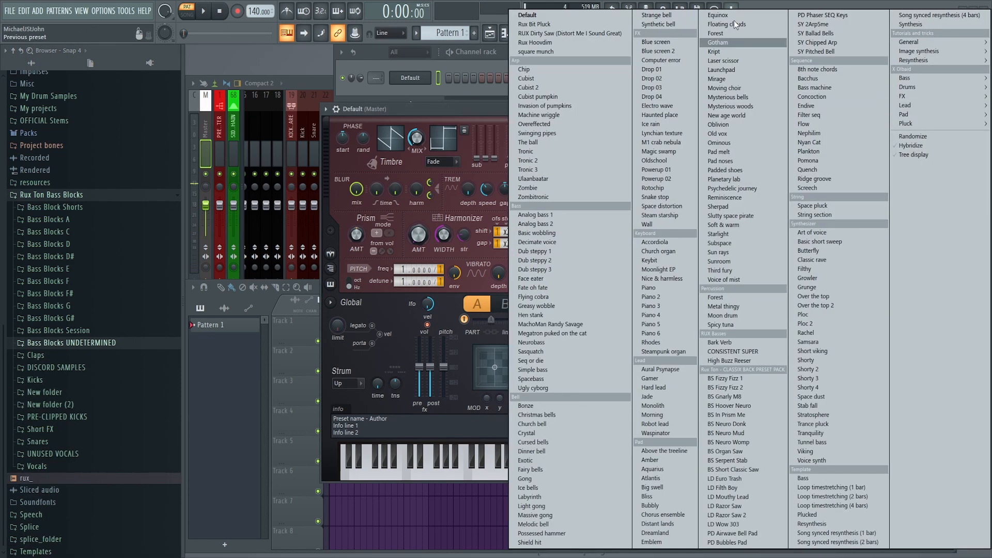
click(555, 16)
click(420, 80)
click(420, 79)
key(b)
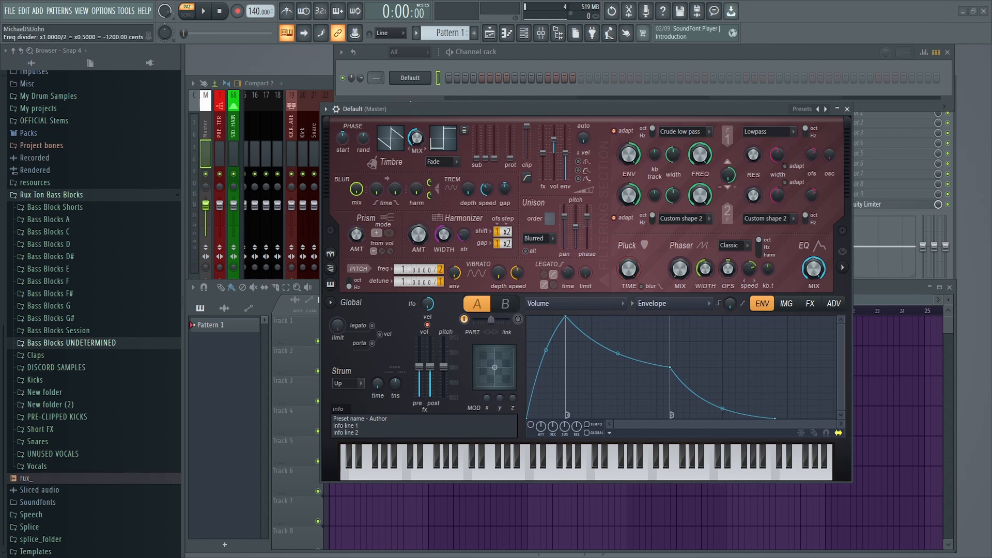
key(b)
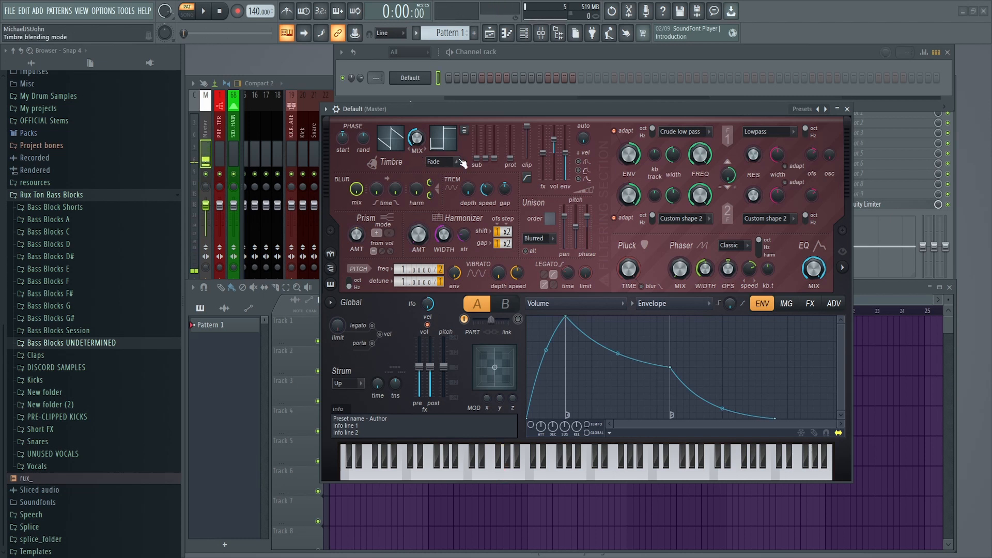
drag(416, 142, 417, 135)
key(b)
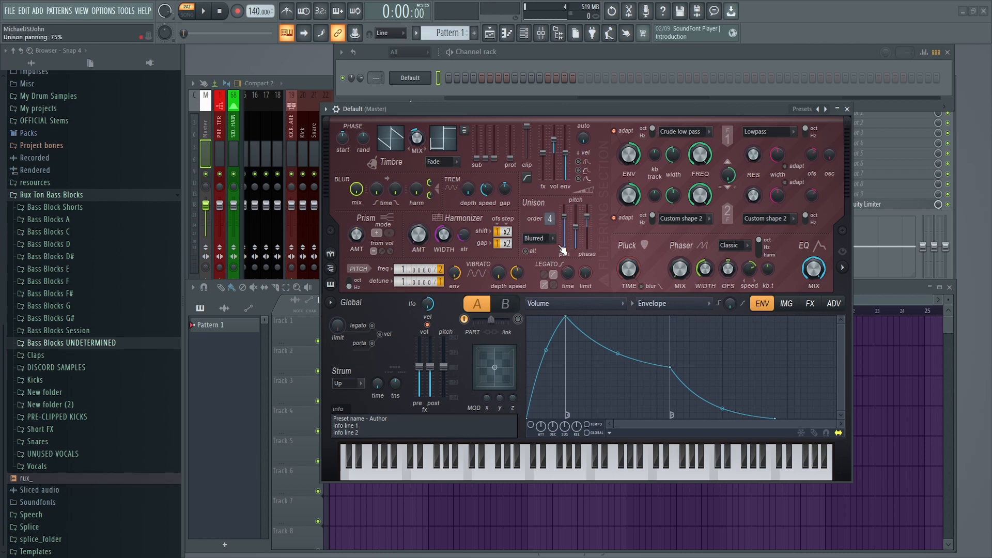
Step: Set the unison to order 4 with Hz distribution and 60% pitch thickness, adjust its panning, and play test notes
click(538, 238)
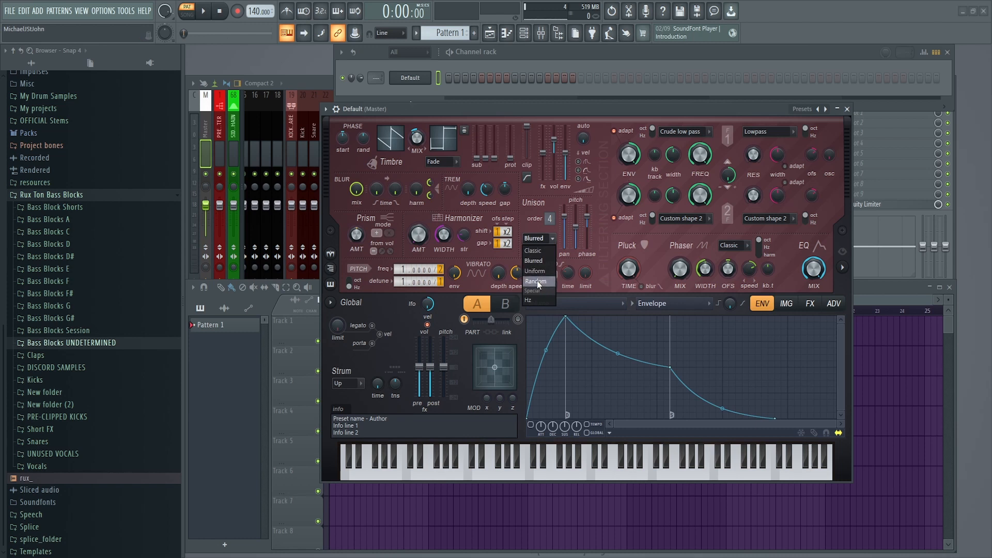
click(529, 301)
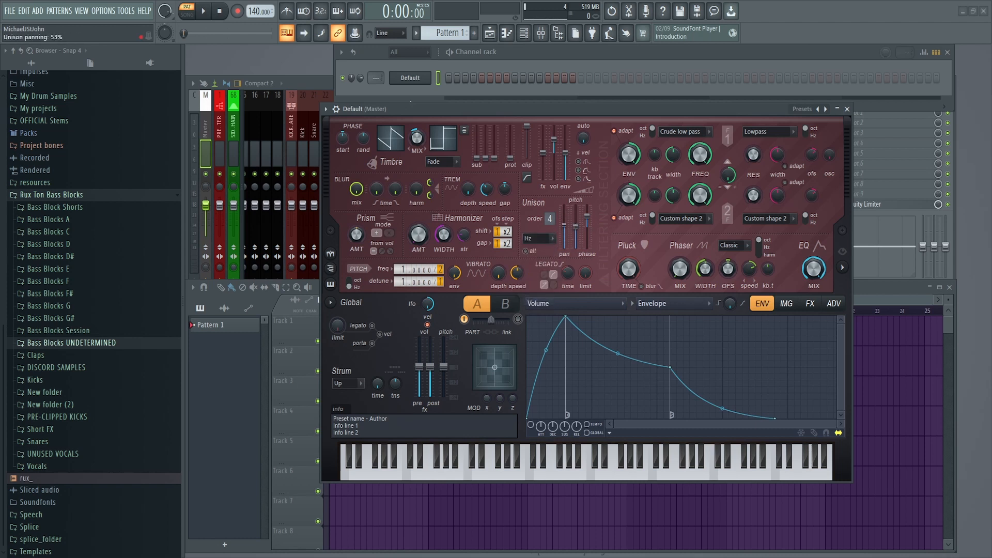
drag(589, 224, 576, 215)
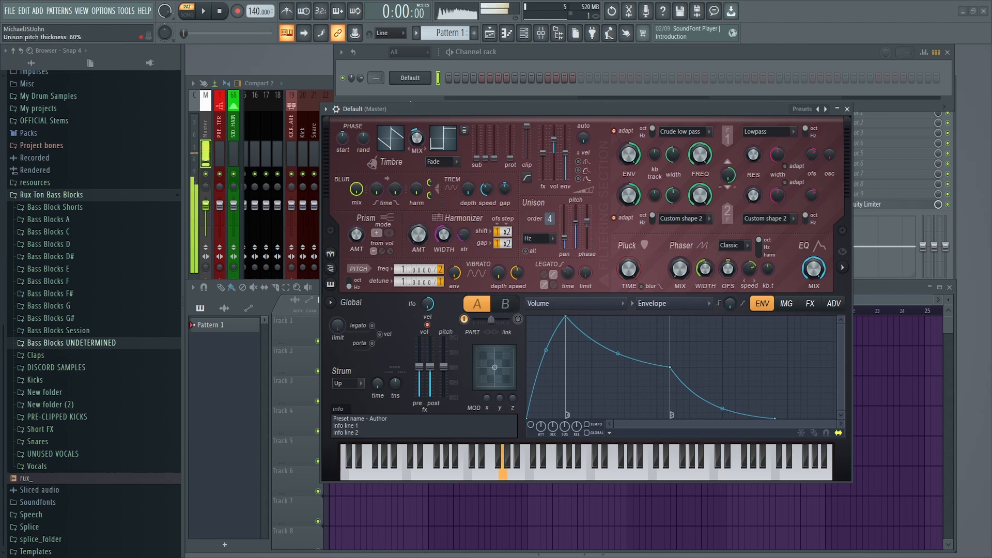
click(475, 470)
click(425, 474)
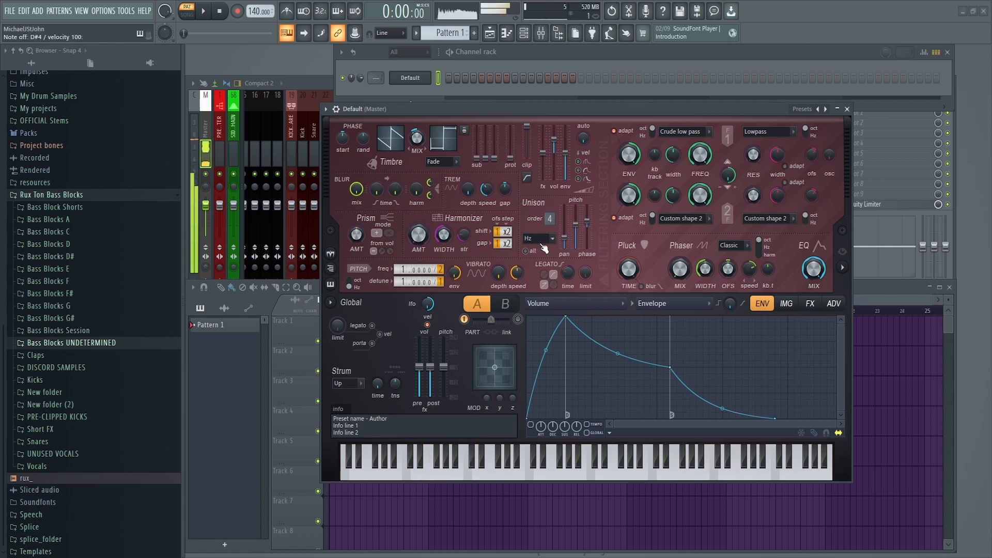
Step: Try the Uniform unison distribution and audition it with a couple of low notes
click(537, 238)
click(537, 271)
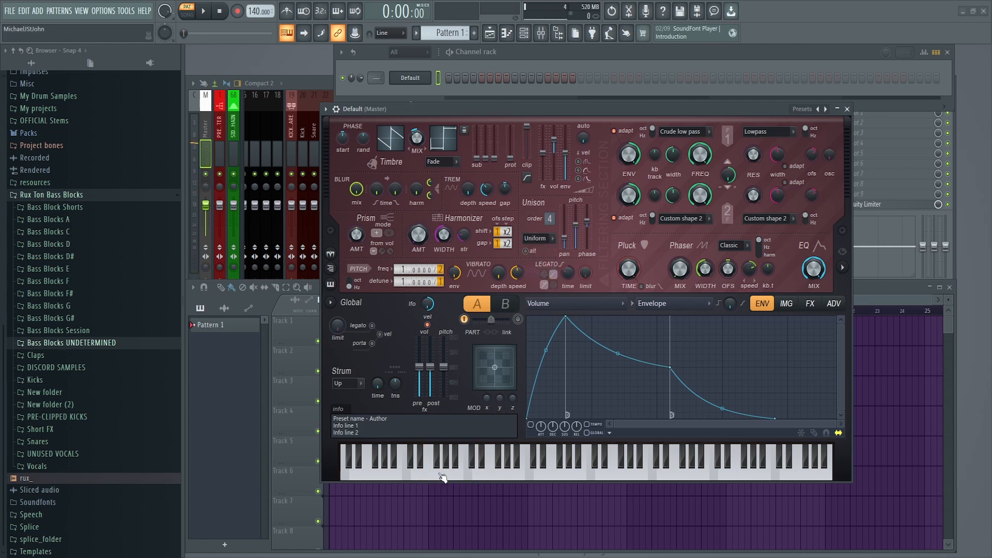
click(459, 478)
click(427, 478)
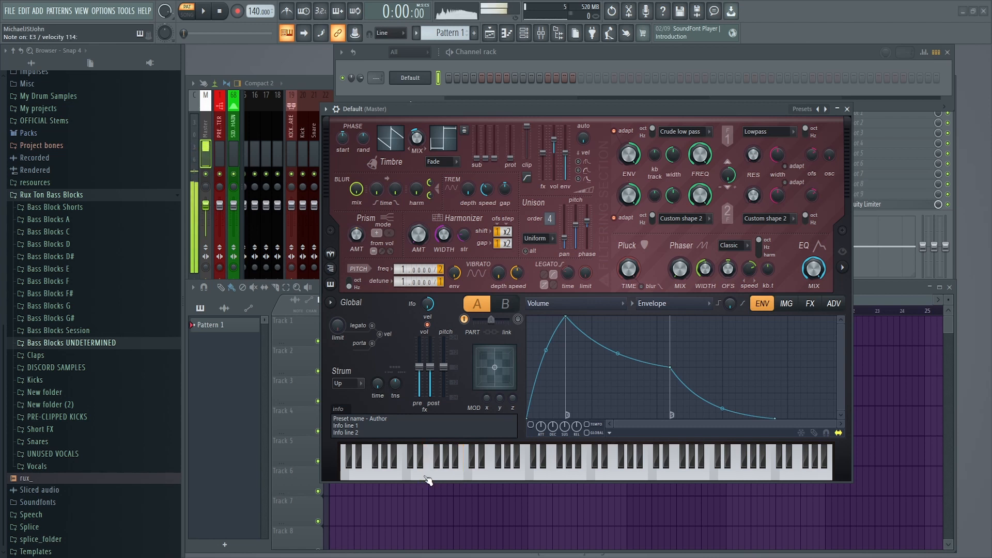
Step: Set the unison distribution to Random and audition it across the keyboard
click(537, 238)
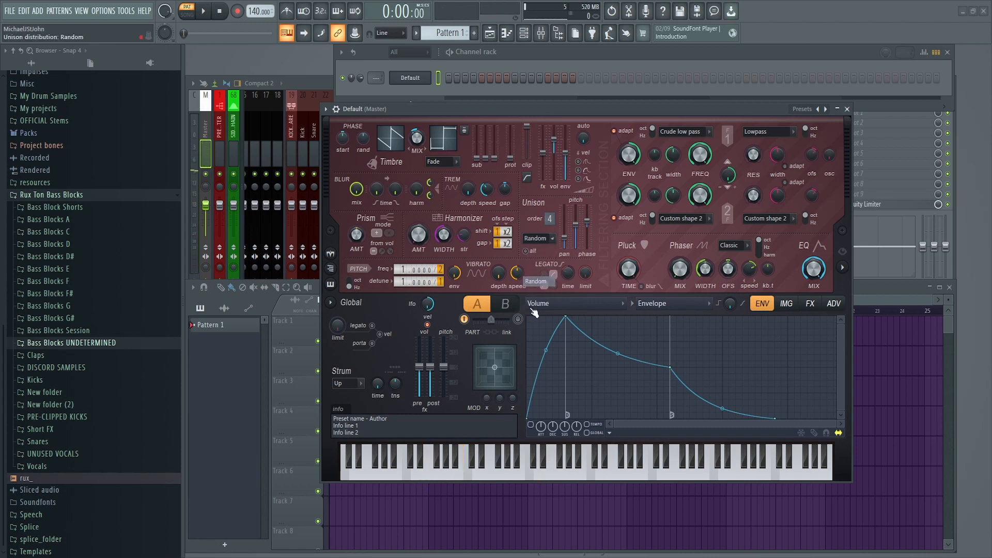
click(442, 478)
drag(442, 479, 514, 468)
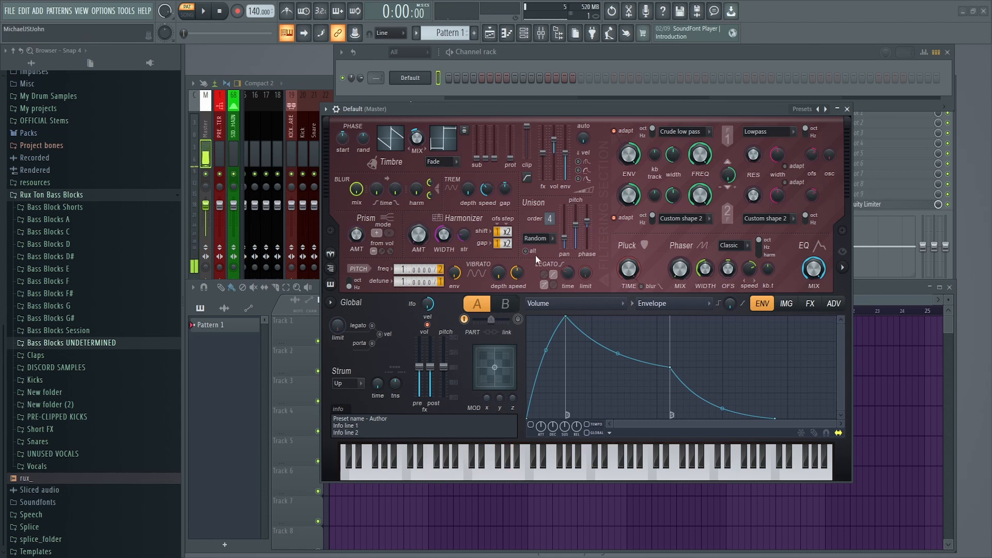
Step: Enable the unison's alt option and set its pitch thickness to 64% while auditioning notes across the keyboard
click(468, 475)
click(438, 473)
click(471, 474)
click(496, 475)
click(452, 474)
click(433, 474)
click(487, 474)
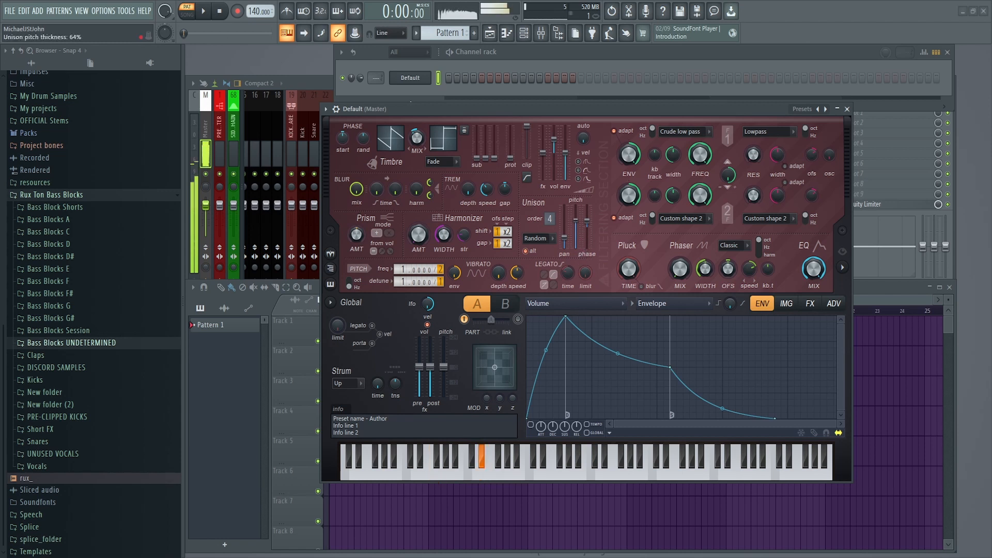
Step: Open the Default channel's piano roll, move the synth window aside, and draw a four-bar E4 note from bar 1
right_click(428, 77)
click(465, 79)
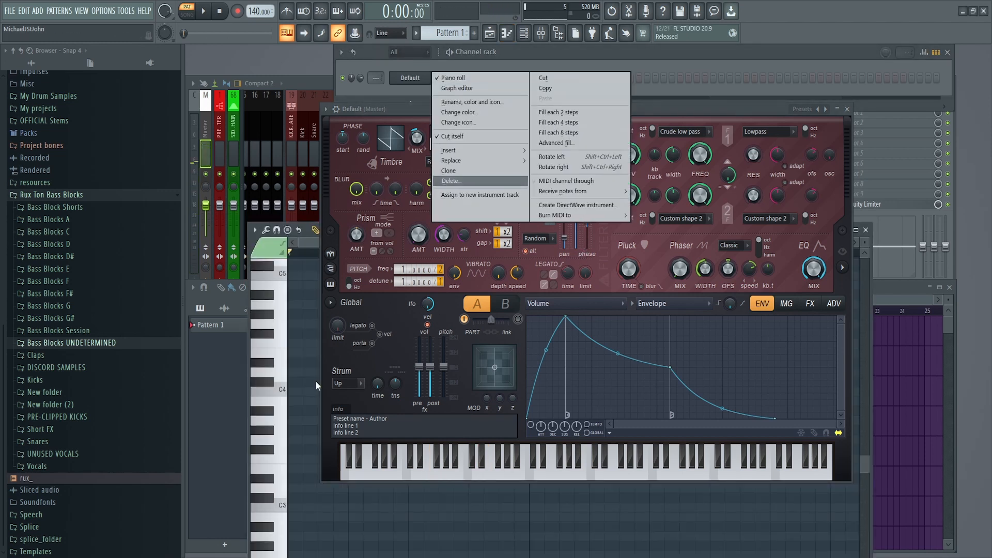
drag(428, 106, 546, 45)
drag(305, 354, 249, 351)
drag(336, 352, 505, 369)
drag(533, 51, 571, 458)
drag(517, 353, 761, 351)
scroll(550, 251, down, 4)
mouse_move(401, 354)
mouse_down()
mouse_move(519, 358)
mouse_move(475, 392)
mouse_up()
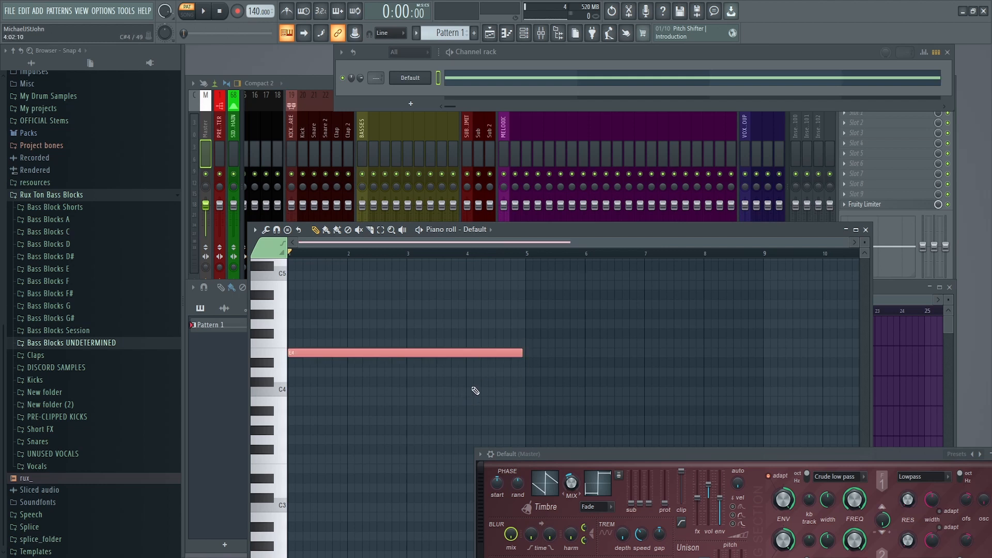
Step: Place a Pattern 1 clip on Track 1 of the playlist, starting at bar 1
click(889, 288)
click(378, 341)
drag(409, 335, 262, 333)
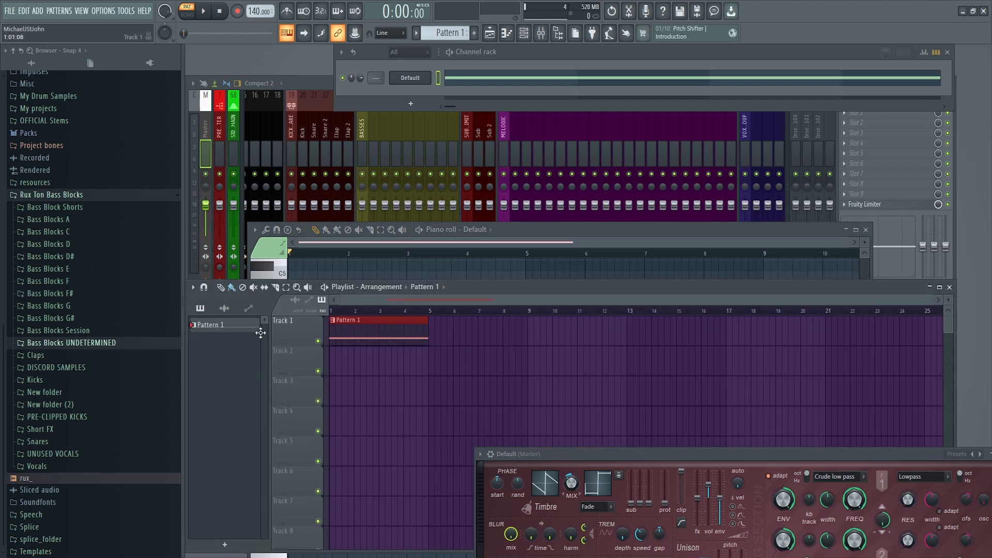
Step: Place a second Pattern 1 clip at bar 5 on Track 1 and select the playlist range from bar 1 to bar 9
click(444, 338)
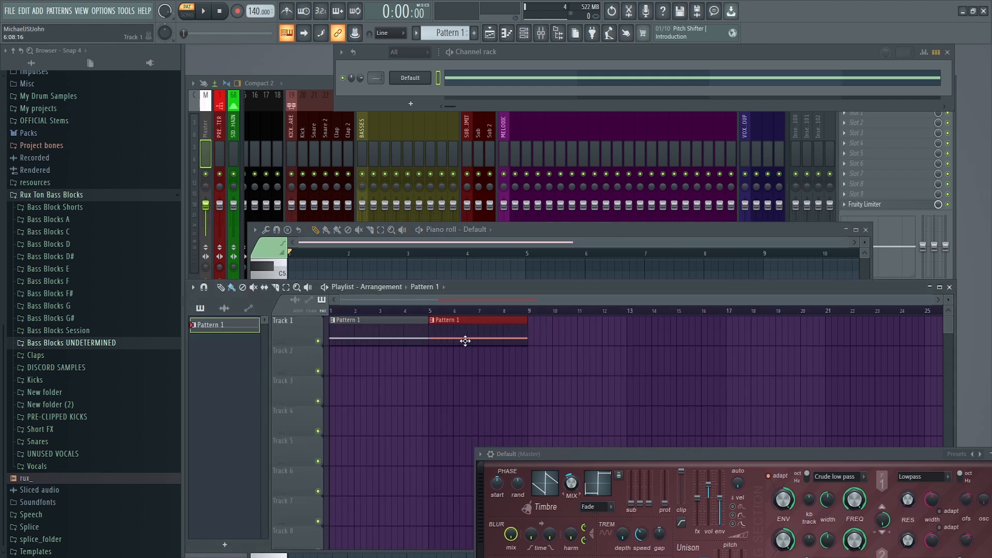
drag(540, 453, 497, 105)
key(space)
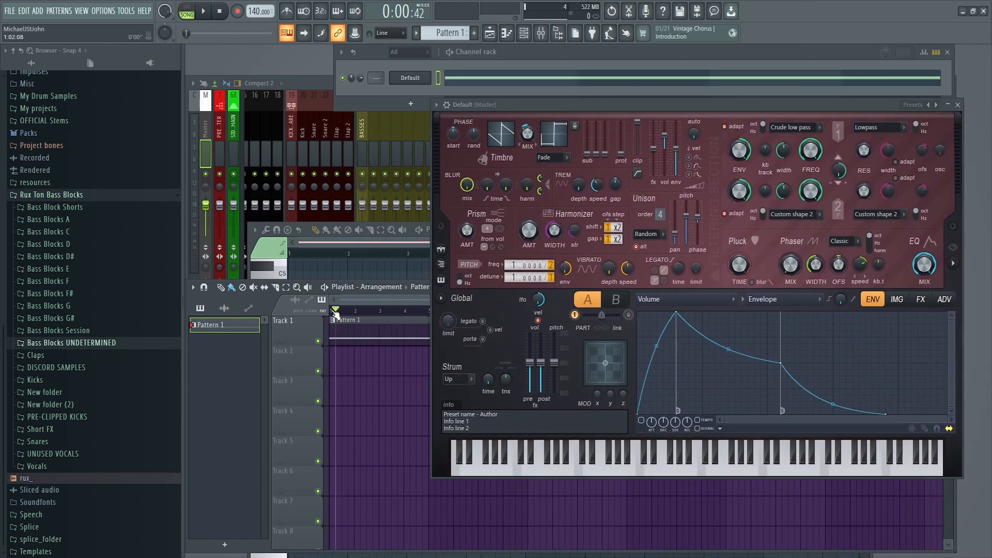
drag(336, 313, 457, 325)
drag(547, 102, 644, 405)
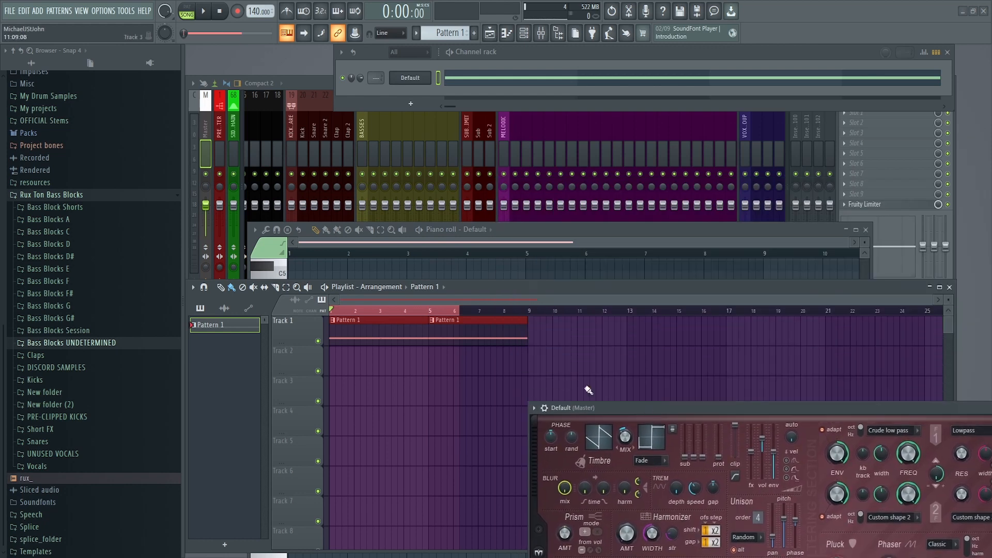
ctrl+click(528, 311)
Step: Route the Default channel to mixer Insert 71 and load Edison in its sixth effect slot, leaving only the synth window open
drag(574, 148, 541, 128)
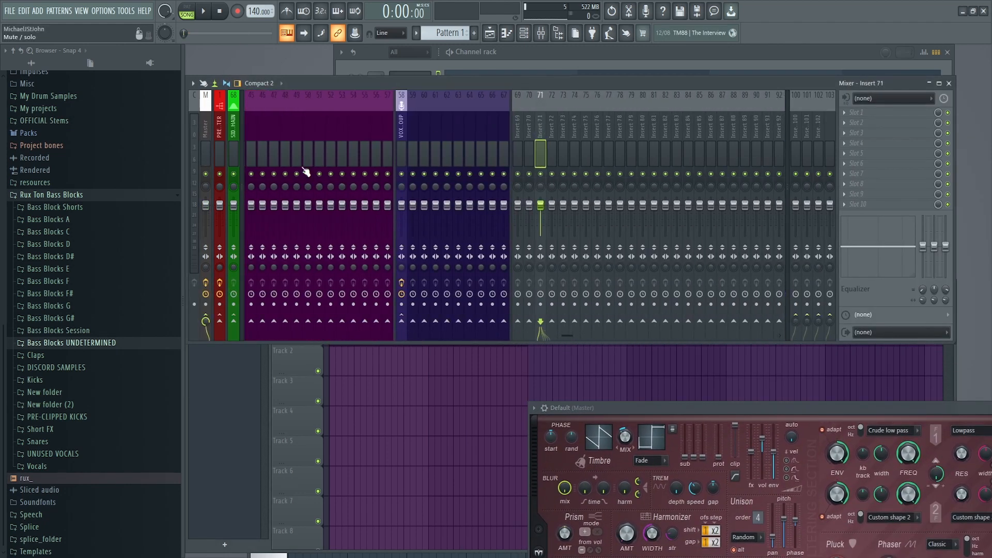
click(193, 83)
mouse_move(237, 273)
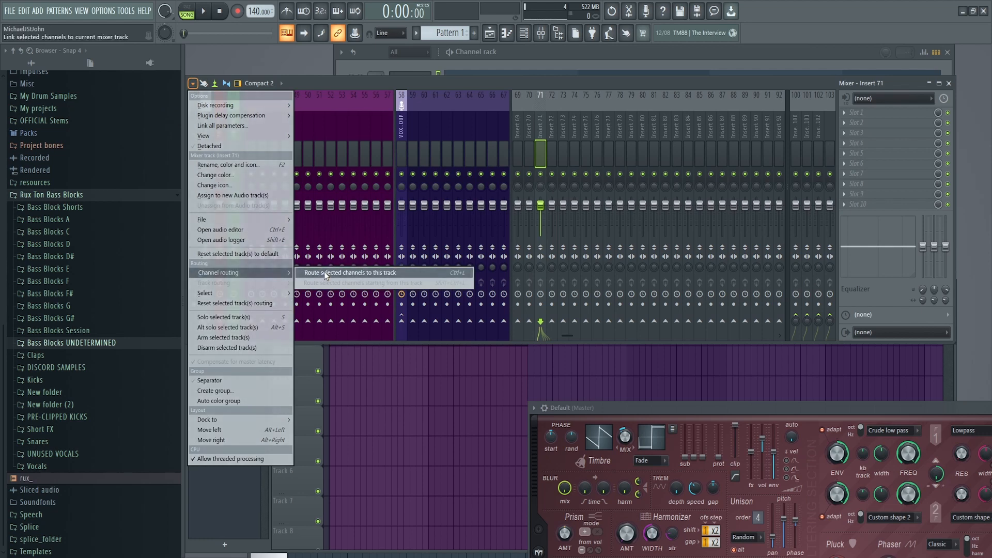
click(328, 273)
click(868, 166)
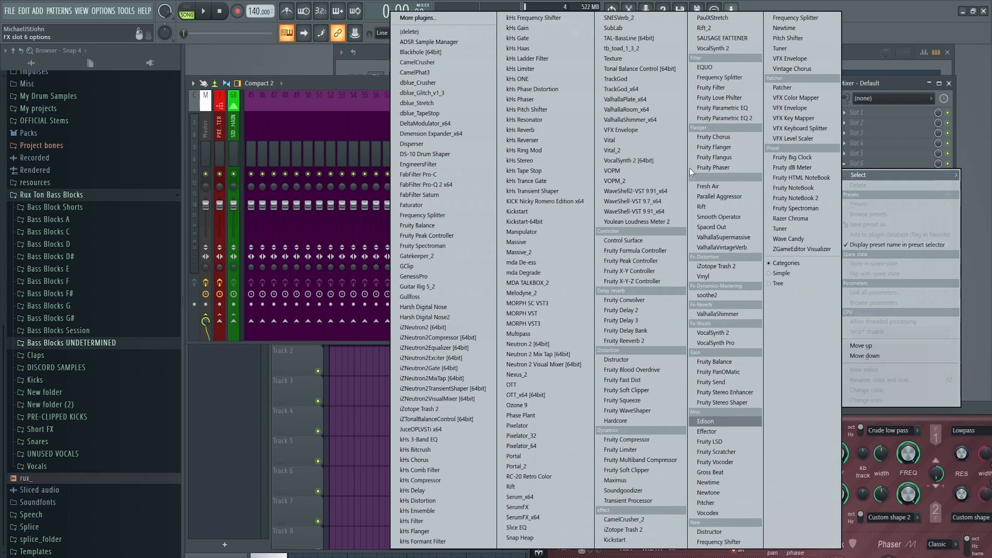
click(721, 420)
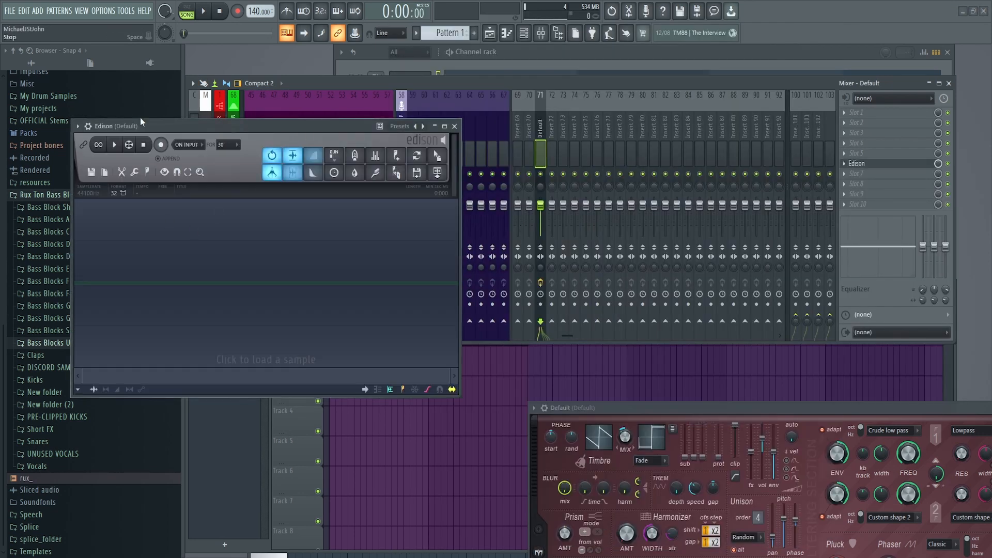
drag(635, 407, 446, 134)
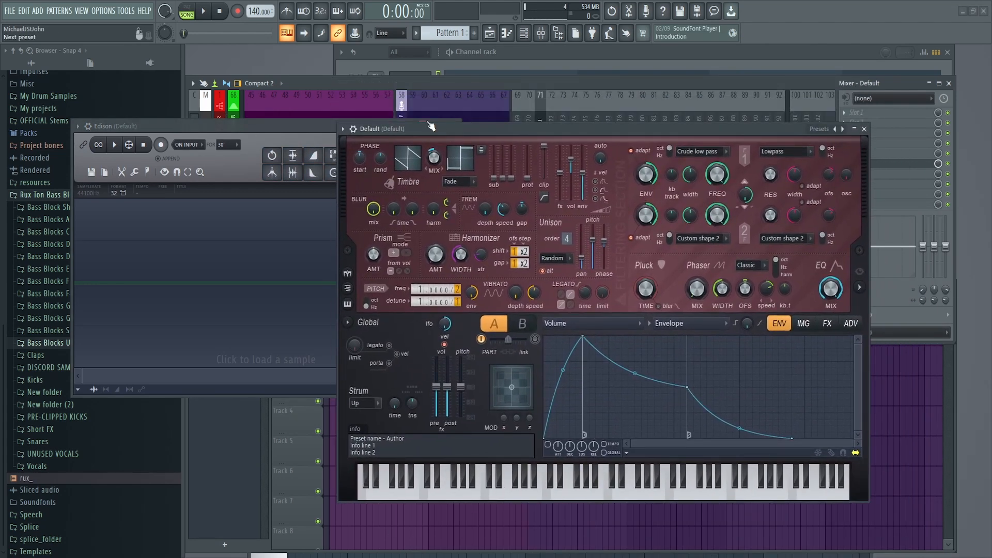
drag(430, 126, 491, 133)
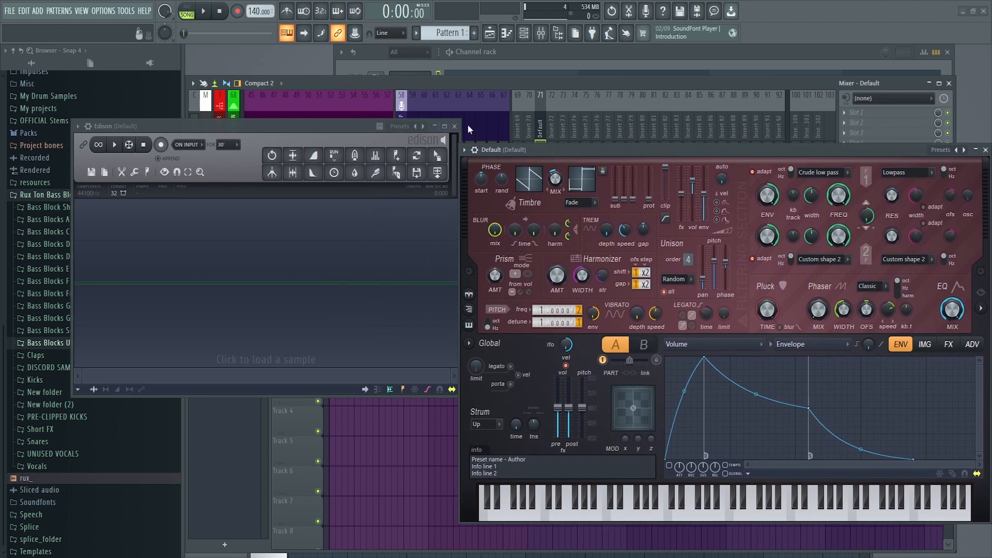
click(454, 126)
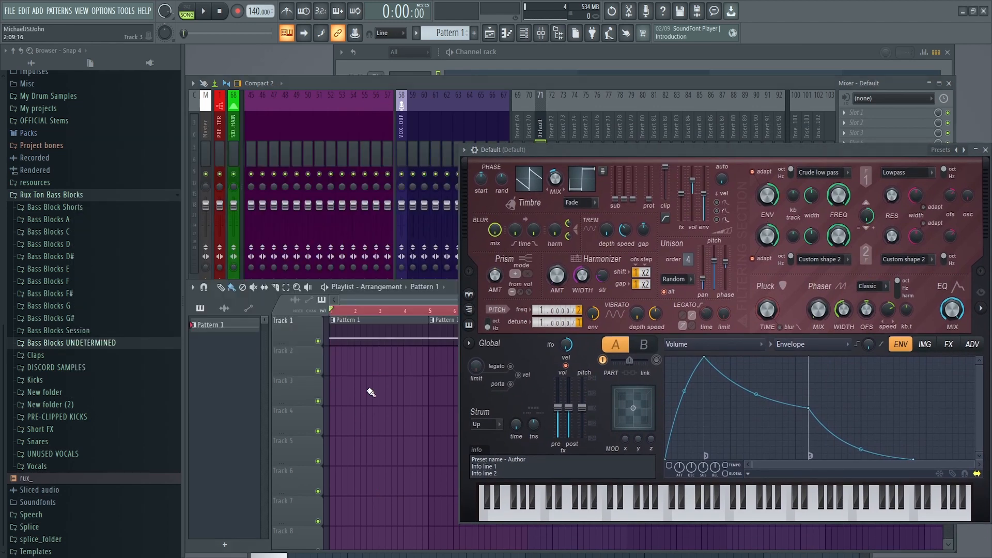
Step: Lower the unison pitch thickness to 17% and create an automation clip for it over the selected bars
scroll(348, 310, down, 1)
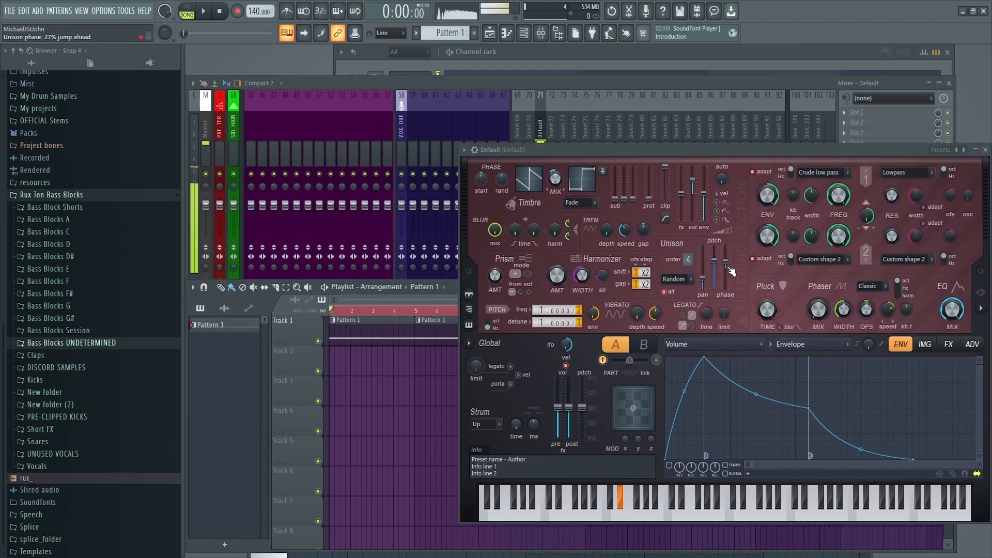
drag(716, 261, 716, 275)
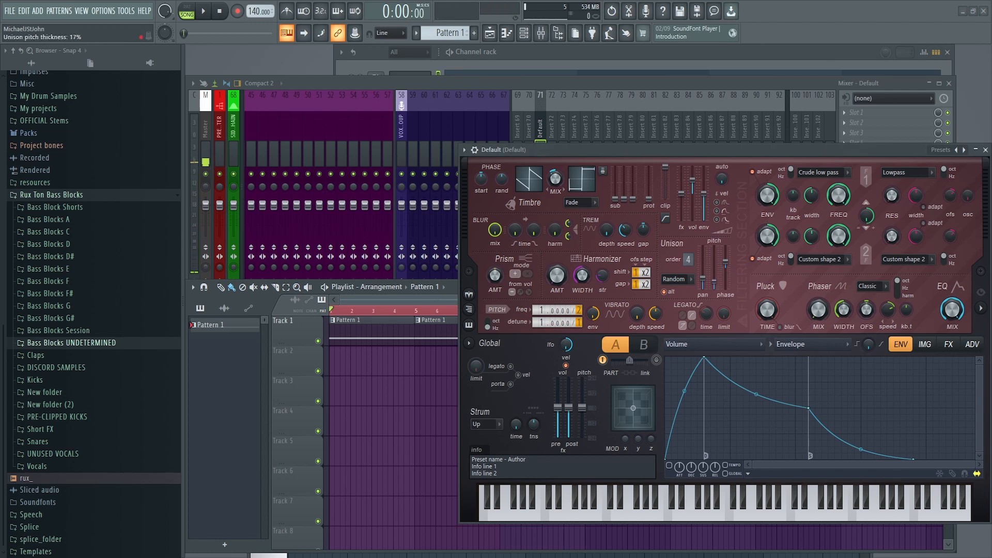
right_click(718, 285)
click(754, 393)
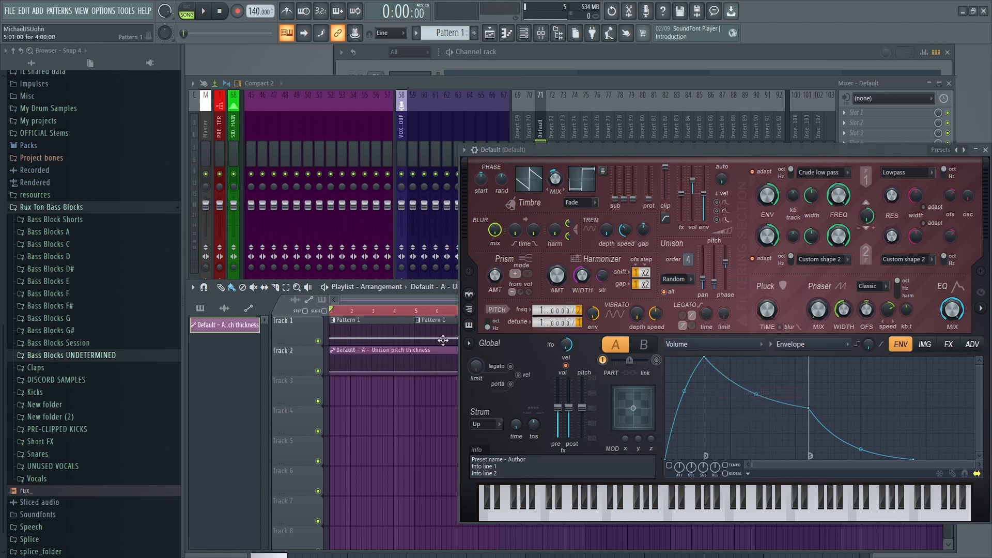
Step: Move the synth window aside and add alternating high and low points along the unison pitch thickness automation clip on Track 2
drag(557, 150, 632, 421)
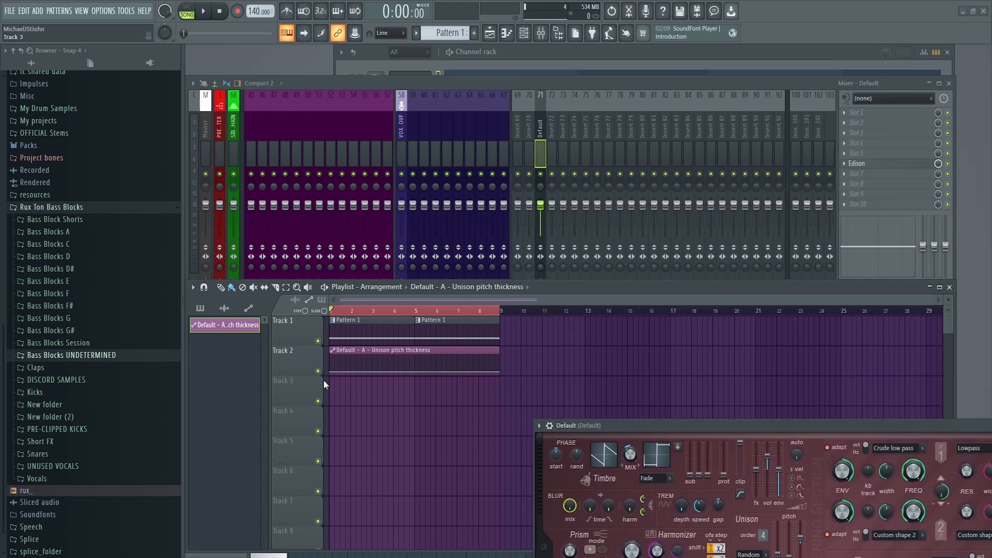
click(345, 358)
click(356, 371)
click(372, 361)
click(382, 372)
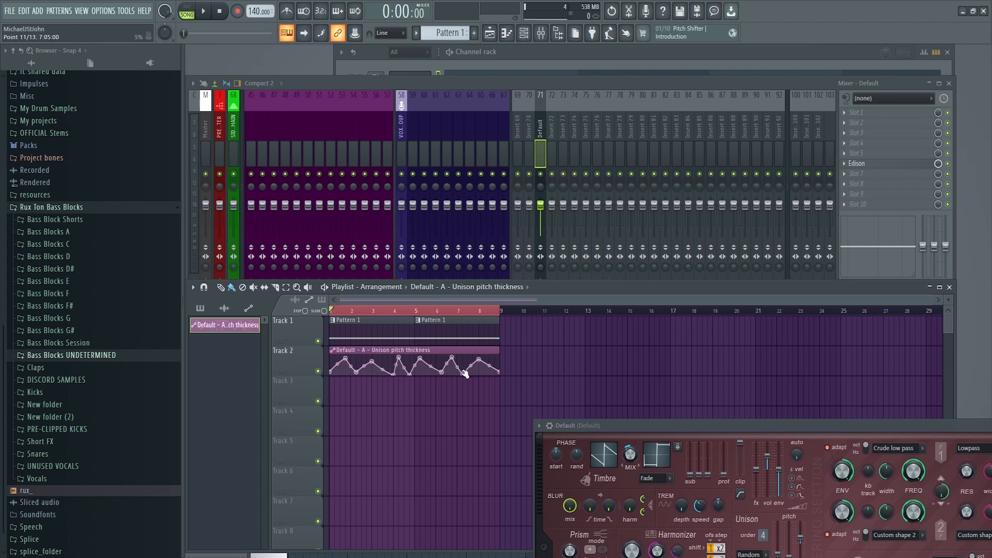
Step: Play the song and bend the segments of the unison pitch thickness automation between bars 2 and 5 into curves
key(space)
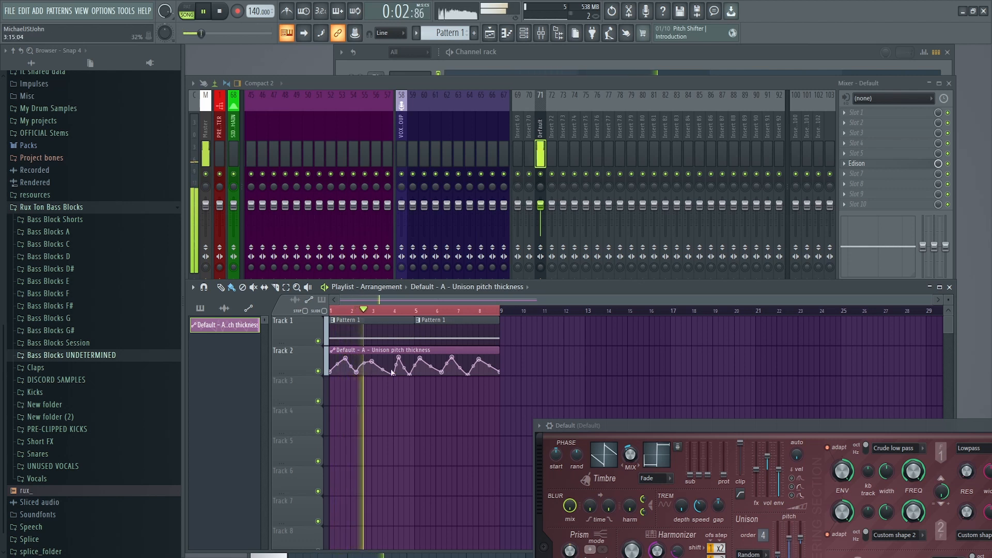
drag(380, 370, 404, 357)
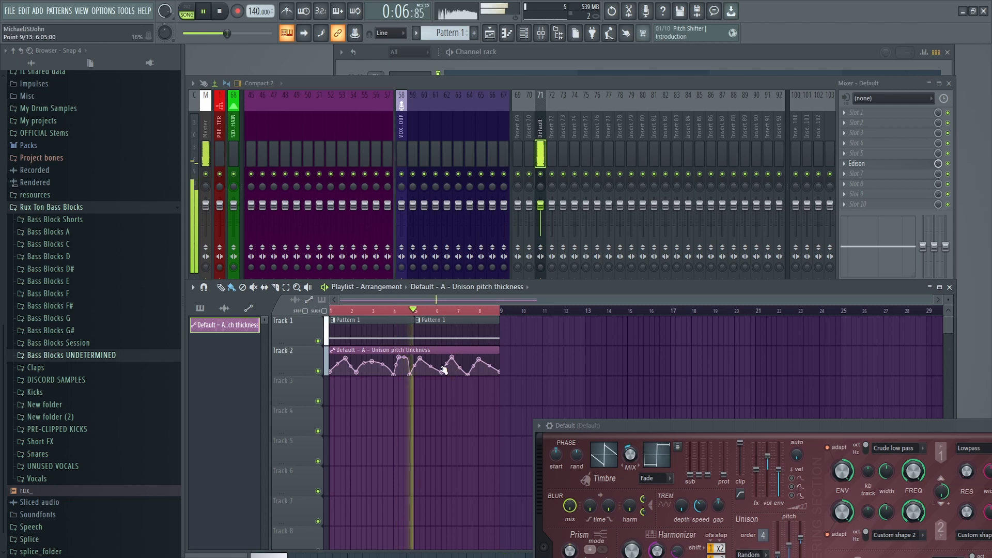
key(space)
Step: Bring the synth window back into view, inspect its image section and play the song briefly
drag(712, 427, 564, 168)
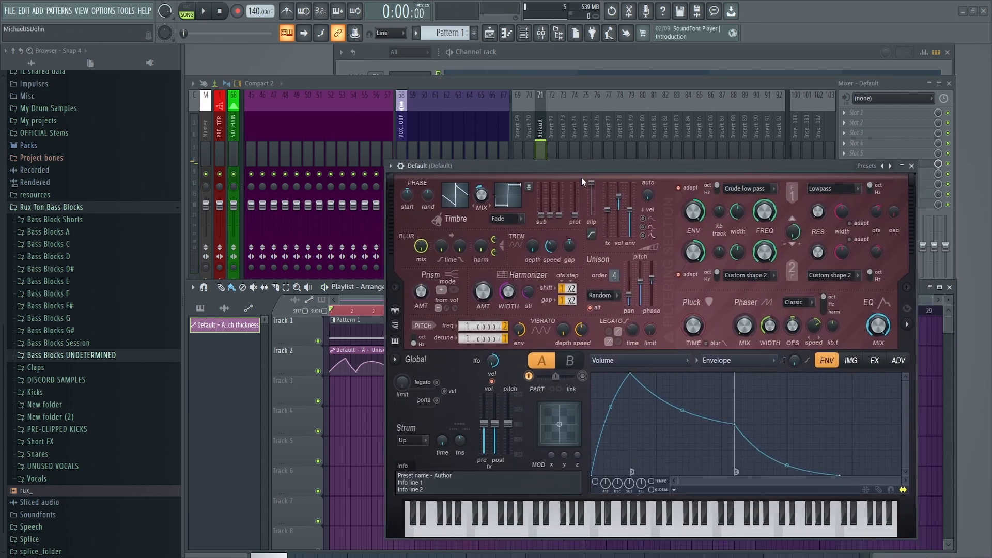
click(852, 361)
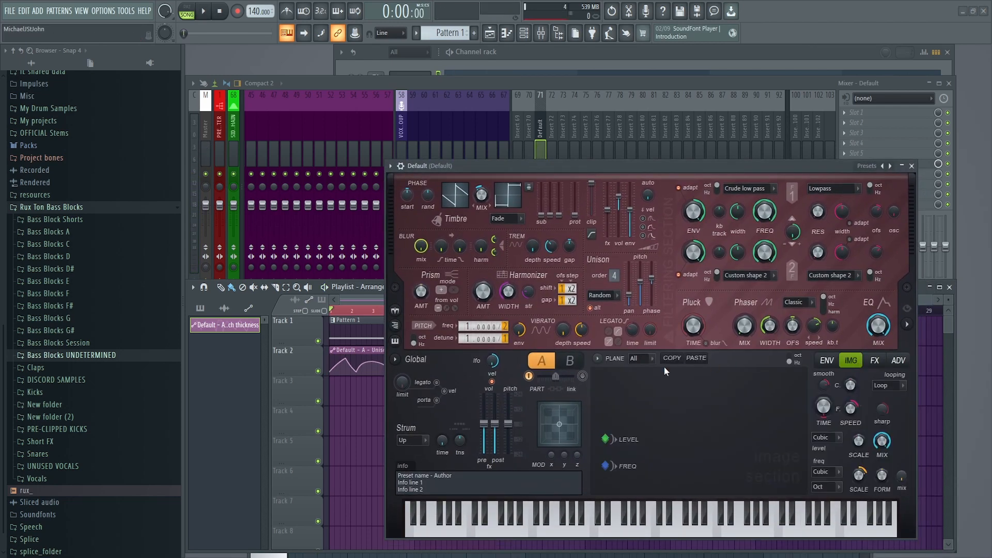
key(space)
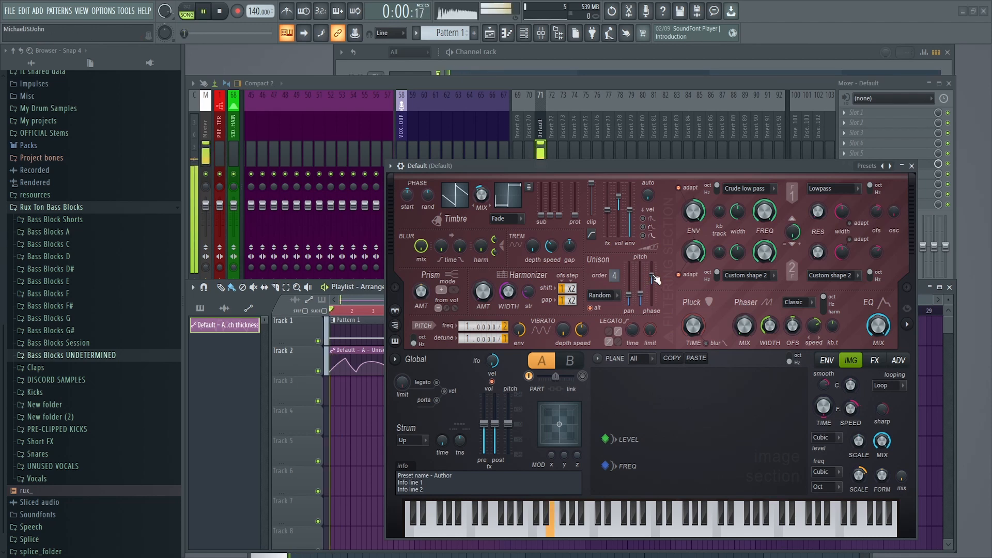
key(space)
Step: Open the Harmonic unison pitch shape for editing and draw a curve with a peak, a dip and a second peak during playback
click(829, 361)
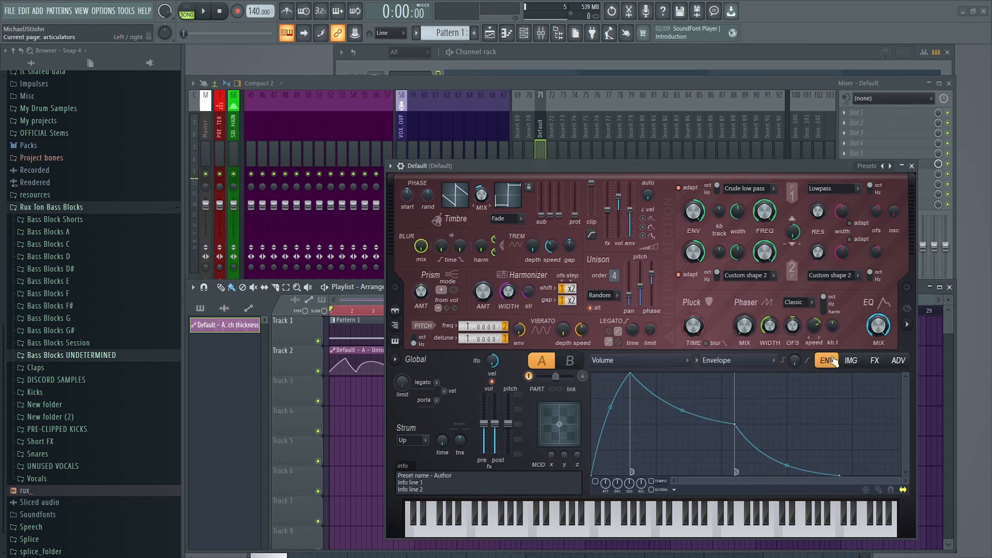
click(653, 364)
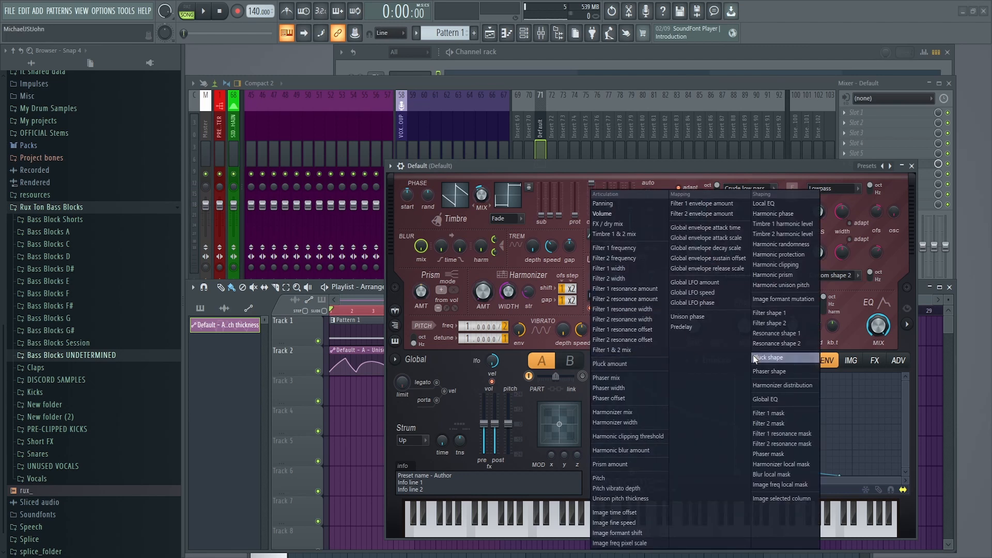
click(810, 288)
right_click(654, 393)
key(space)
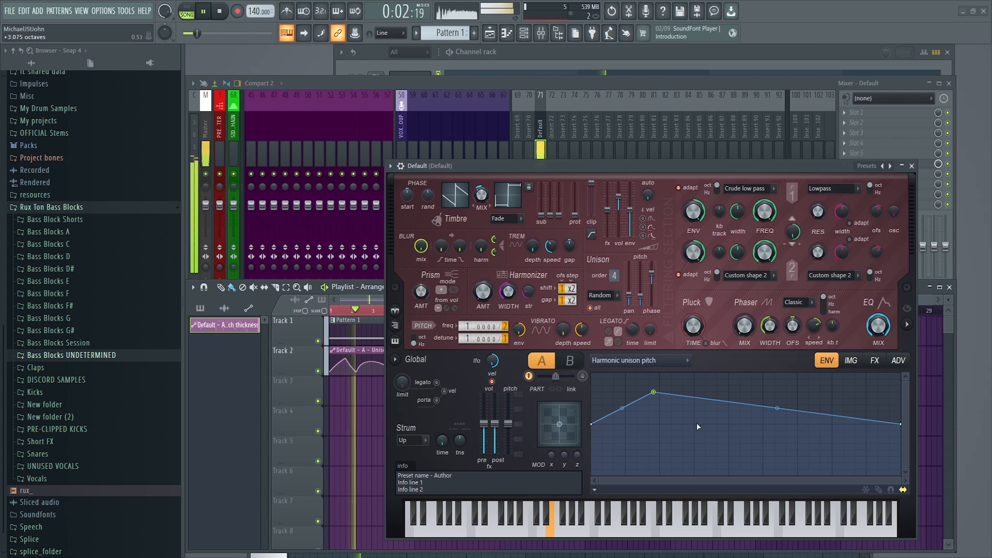
right_click(714, 442)
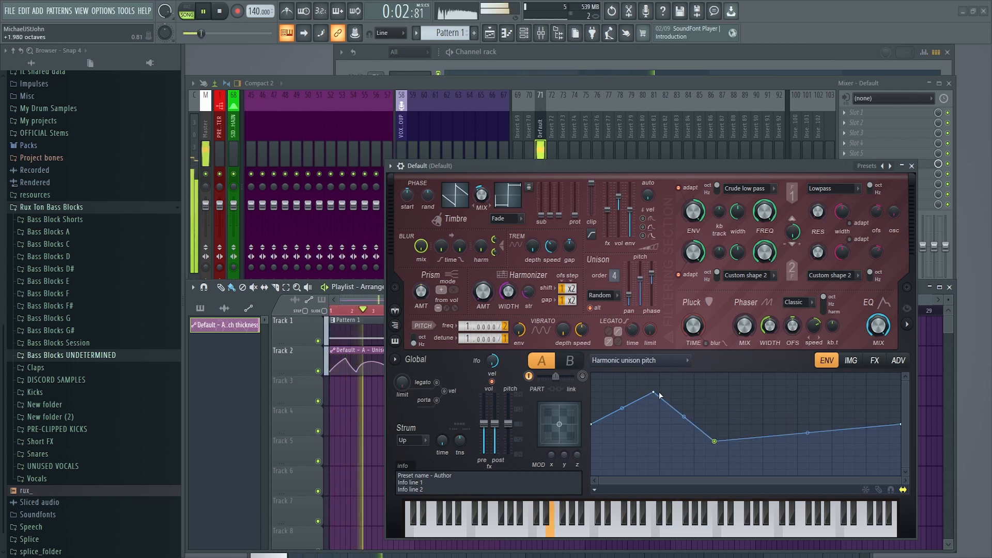
drag(685, 416, 685, 402)
right_click(831, 395)
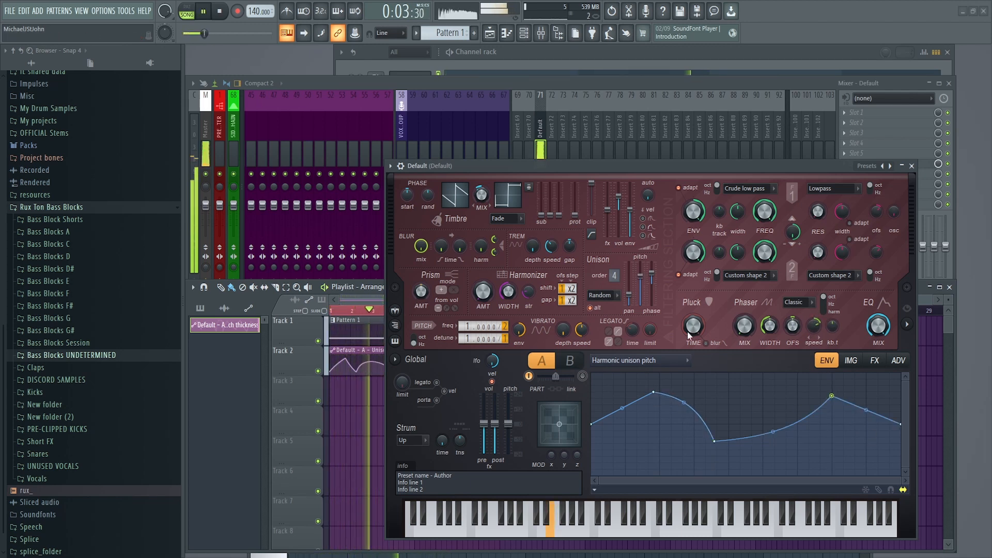
Step: Lower the second peak of the Harmonic unison pitch curve to 0.60 while the song plays, and stop playback
drag(506, 169, 591, 180)
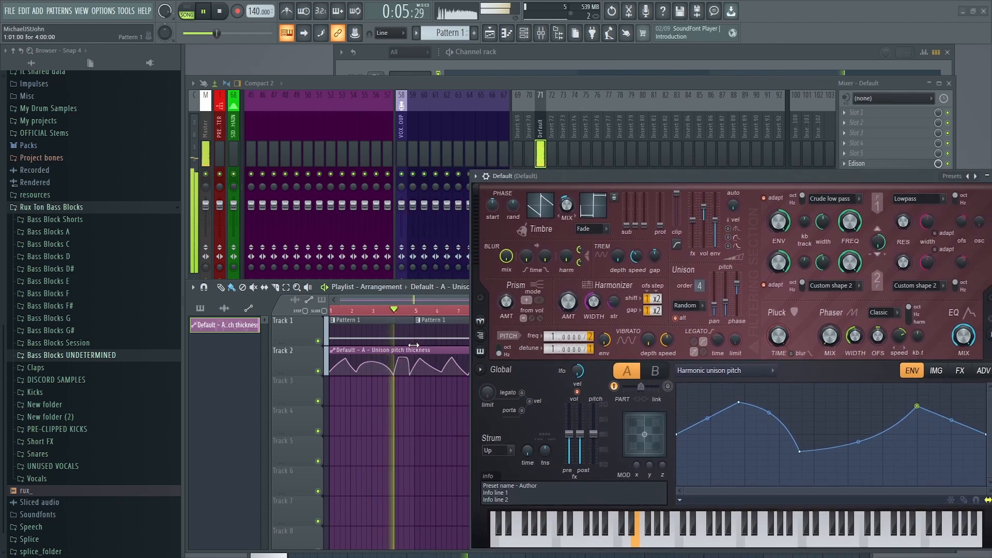
drag(917, 407, 918, 424)
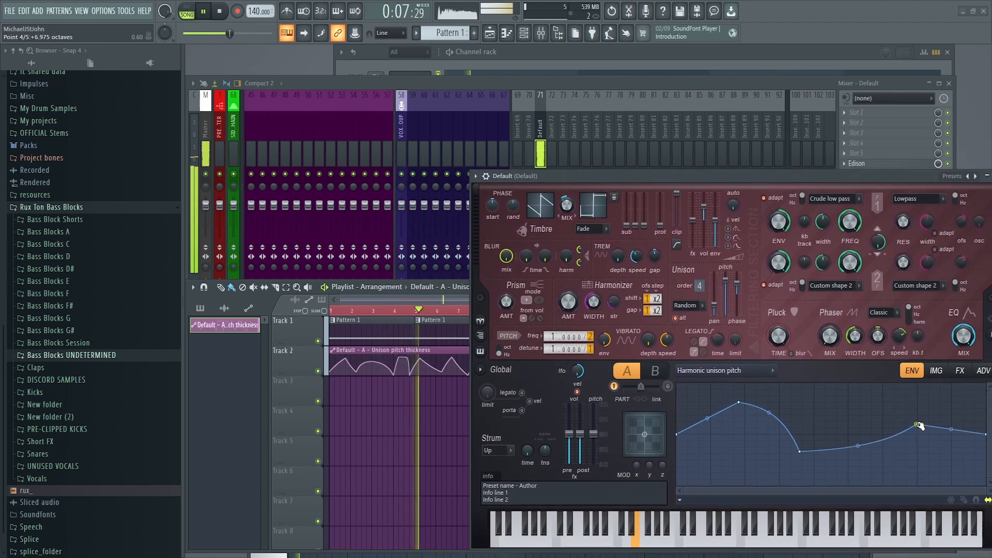
key(space)
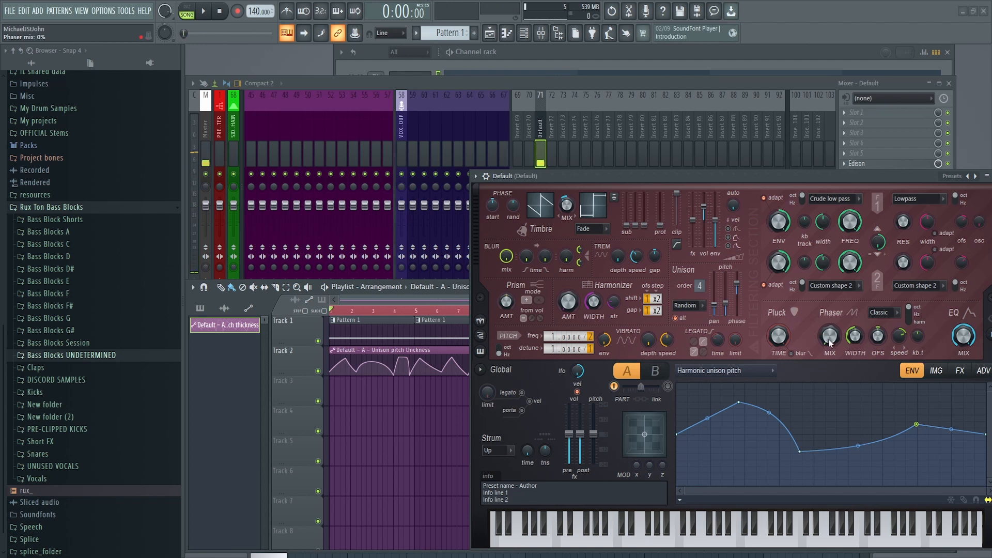
Step: Raise the phaser mix and create a phaser width automation clip on Track 3 with alternating rises and falls
key(space)
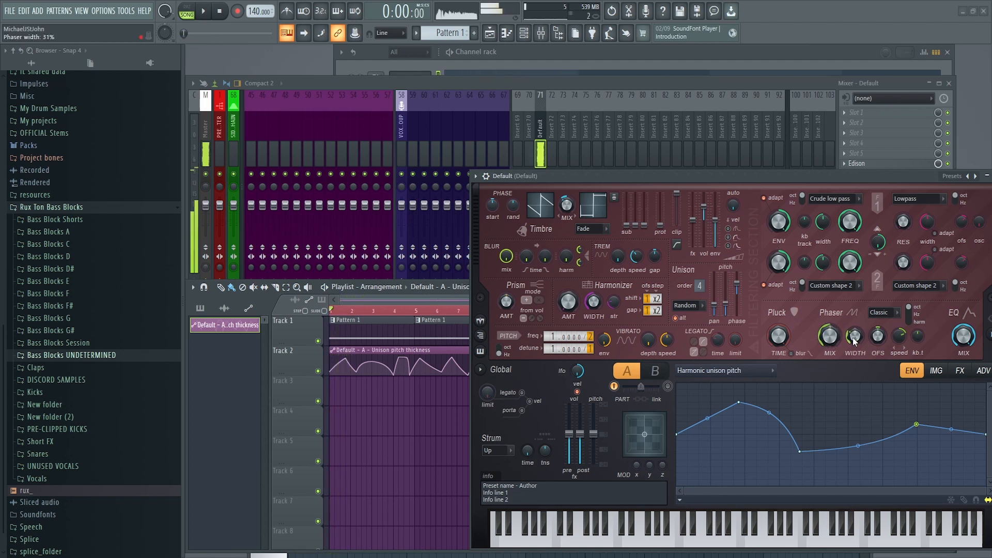
right_click(854, 336)
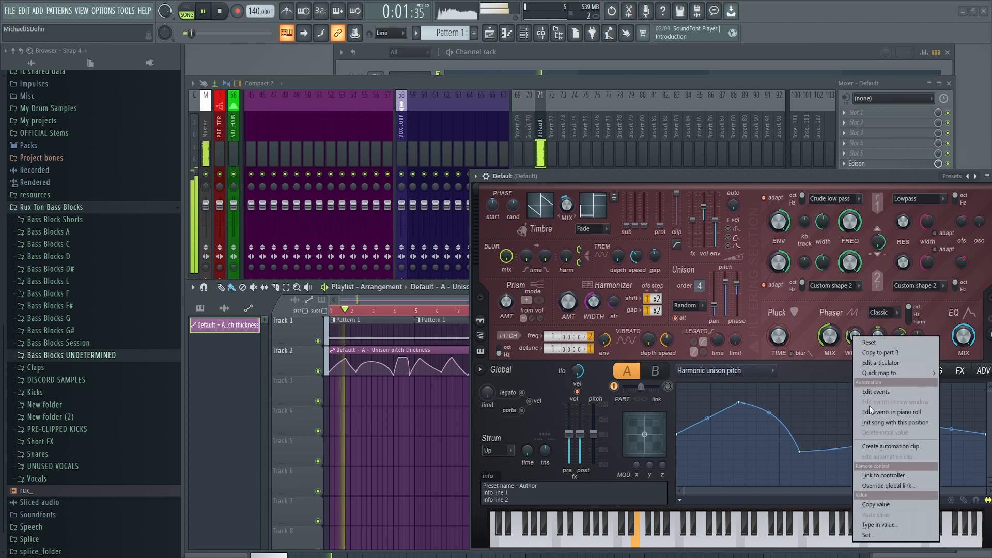
click(890, 447)
key(space)
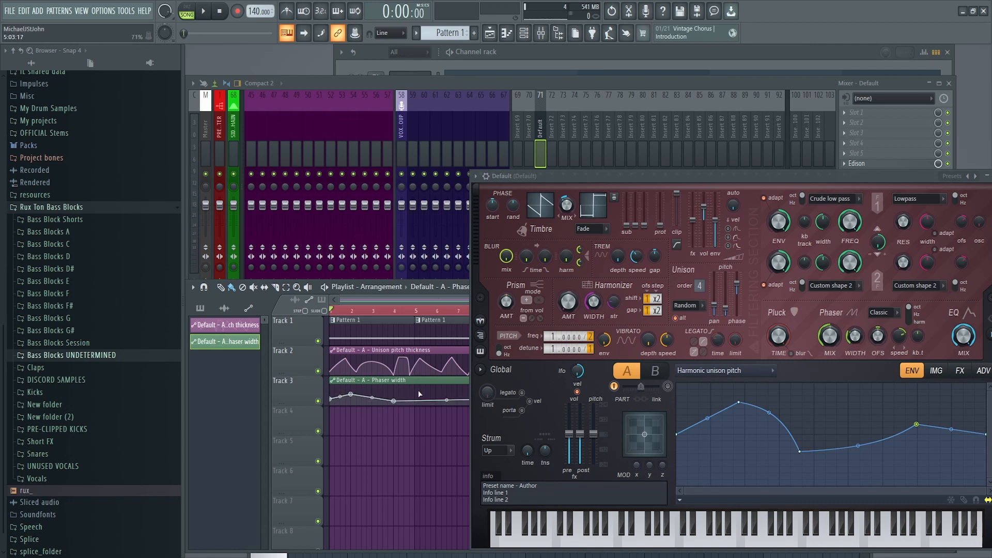
drag(420, 300, 369, 312)
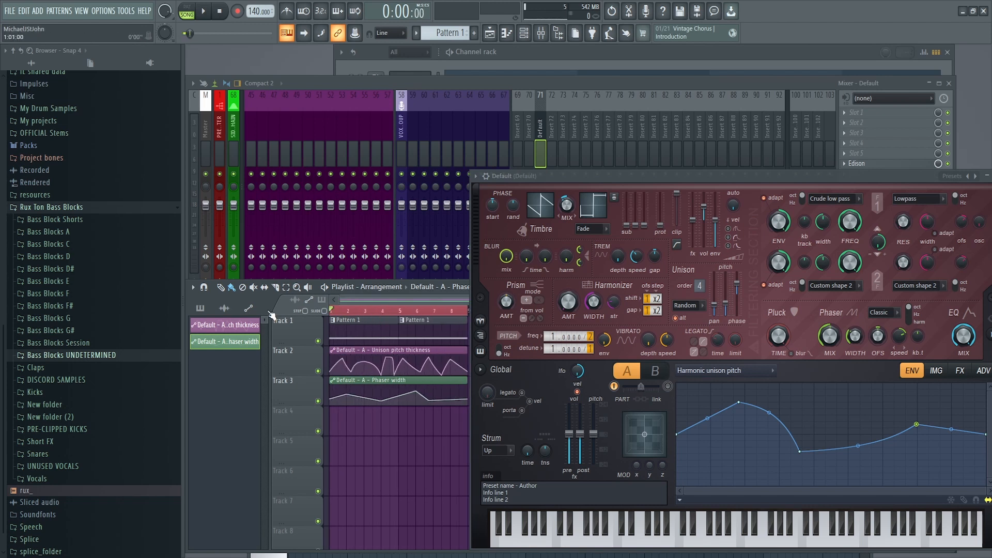
Step: Reposition the synth window, audition the song and create an automation clip for the phaser offset motion speed
drag(557, 182, 521, 75)
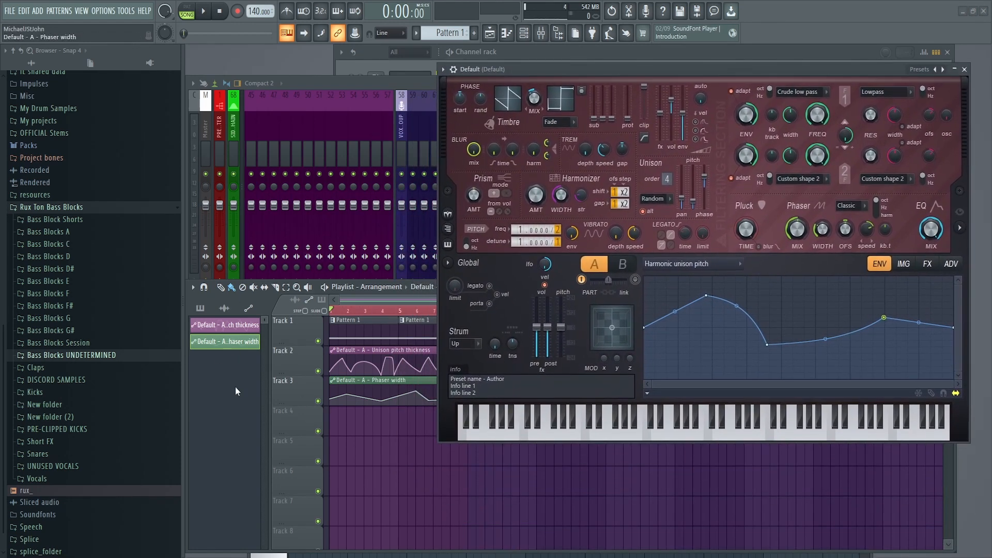
key(space)
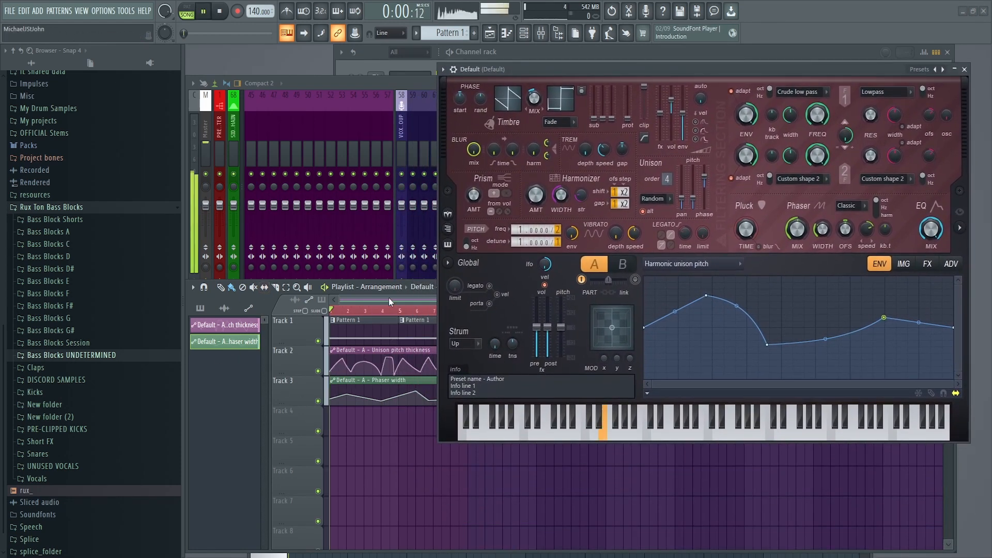
right_click(867, 230)
click(895, 318)
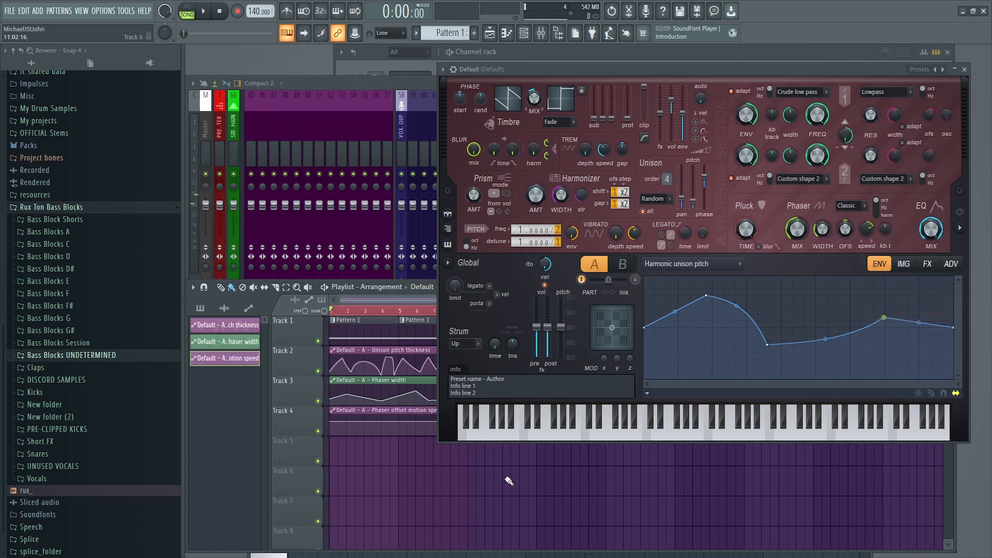
Step: Shape the phaser offset motion speed clip on Track 4 with alternating falls and rises while auditioning the song, and stop playback
right_click(346, 429)
right_click(346, 429)
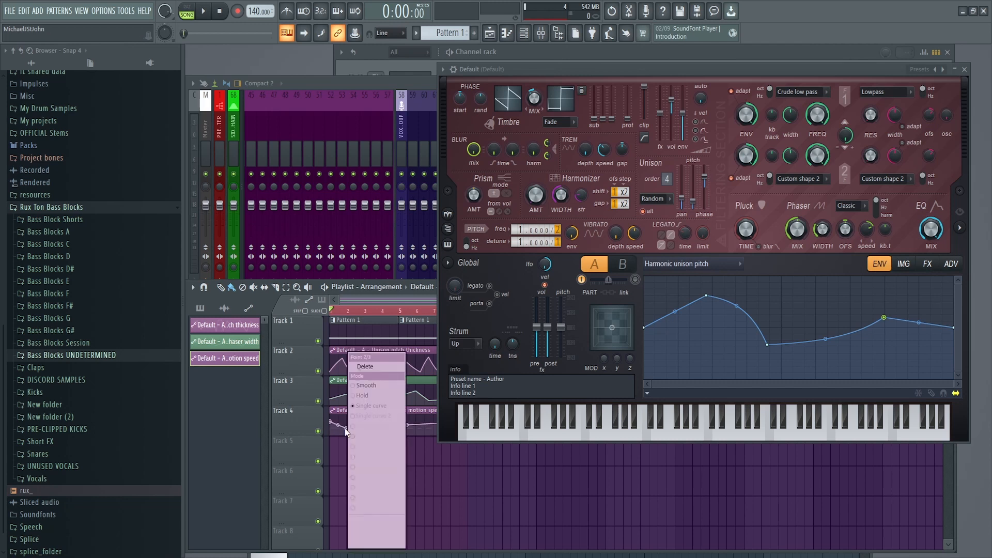
click(453, 507)
key(space)
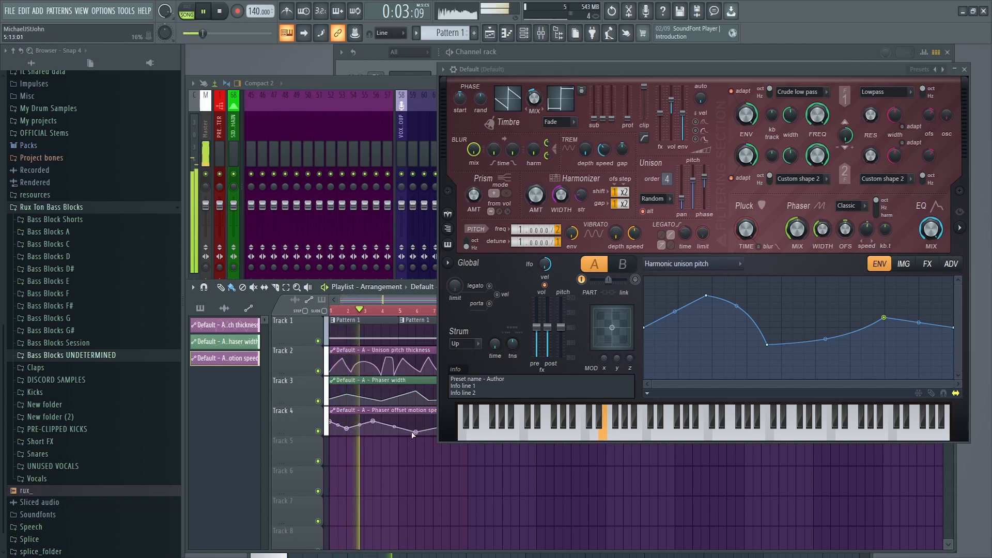
drag(525, 72, 728, 319)
right_click(450, 428)
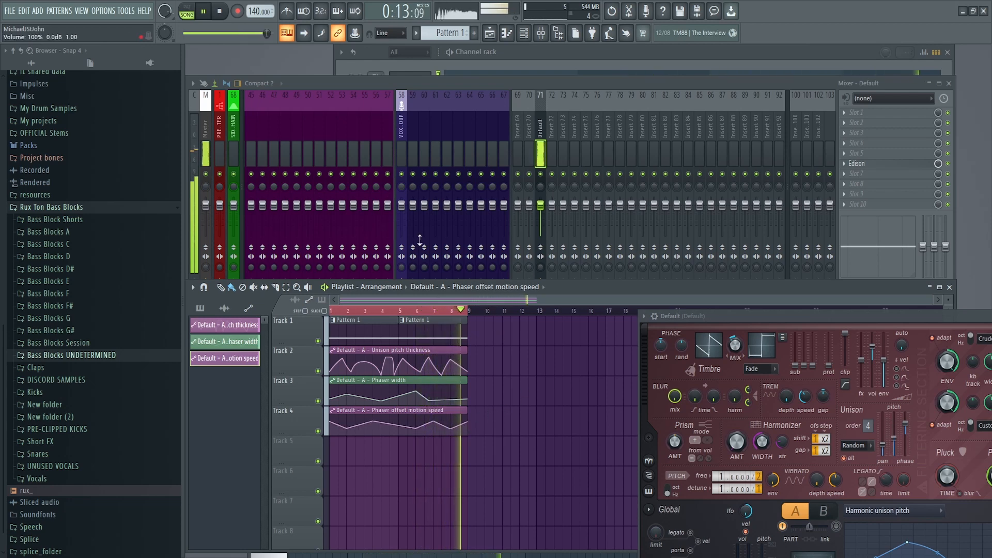
key(space)
Step: Move the synth window clear of the mixer, add Fruity Fast Dist to effect slot 2 of mixer track 71, and audition it
drag(712, 316, 546, 117)
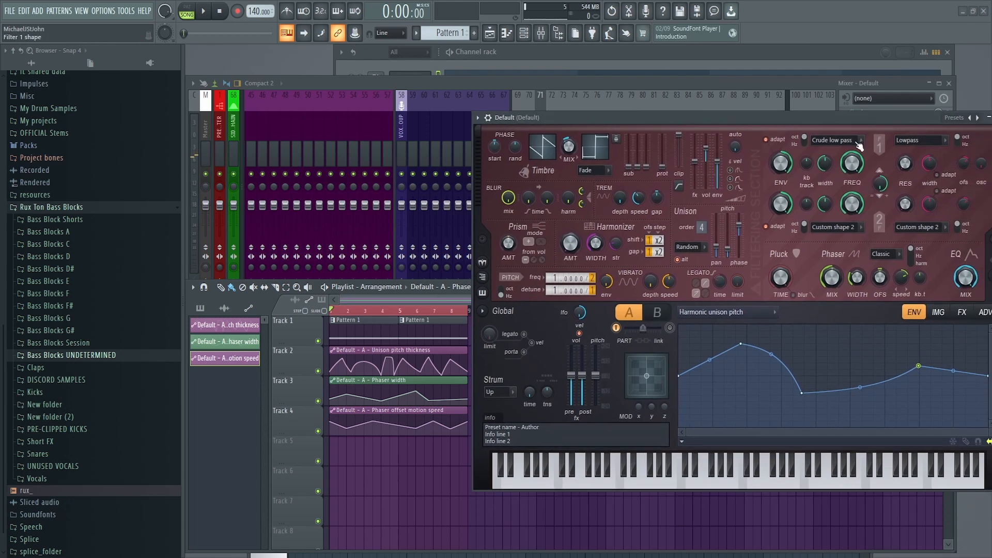
drag(789, 123, 489, 101)
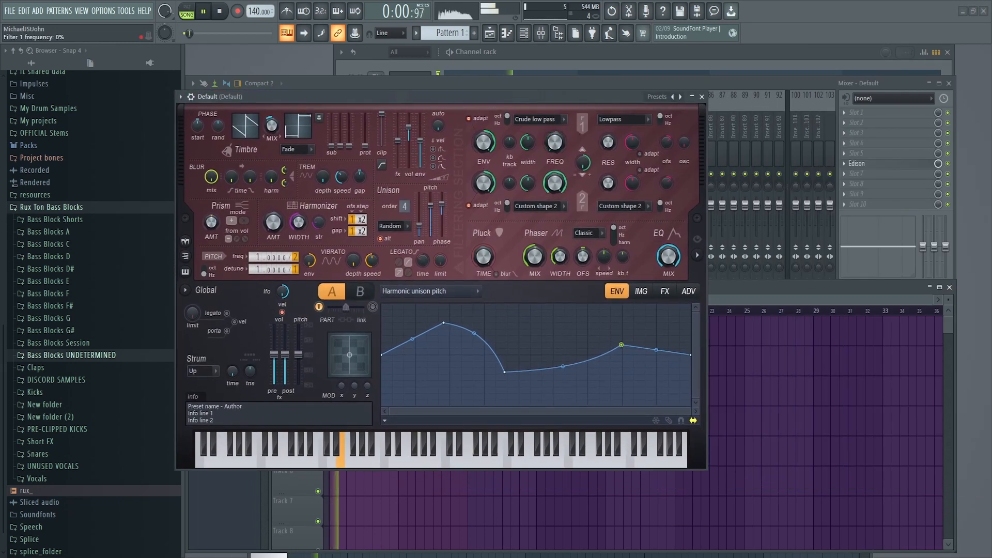
key(space)
drag(597, 93, 681, 314)
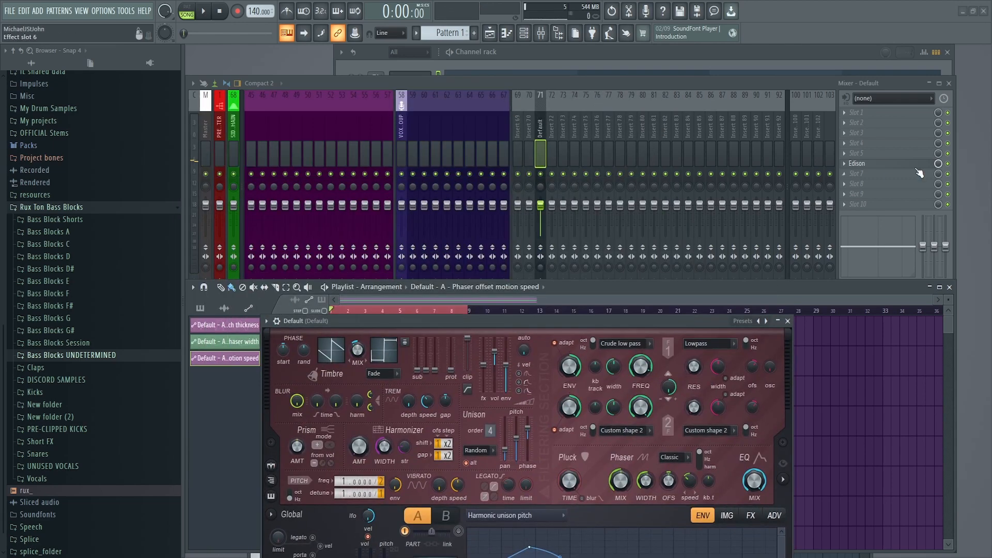
click(850, 123)
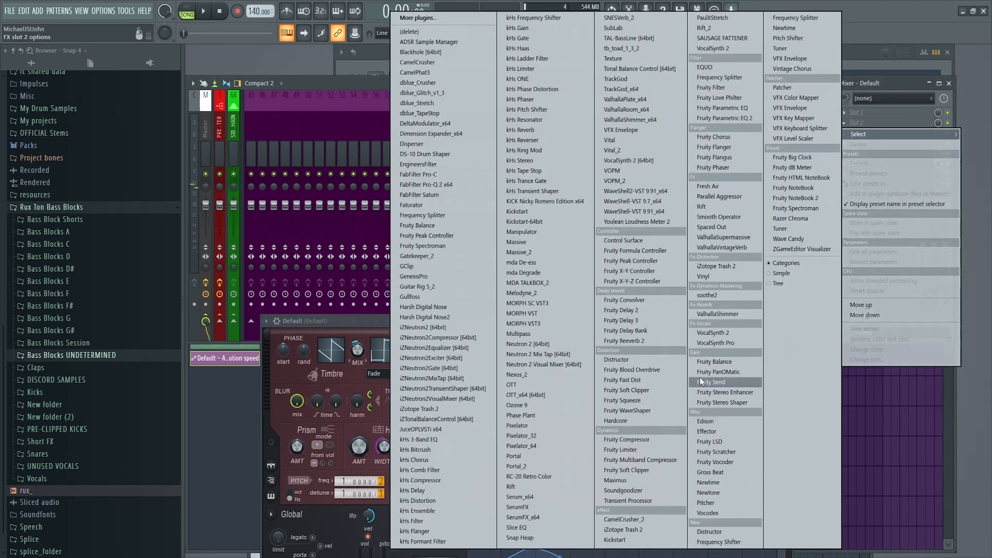
click(618, 380)
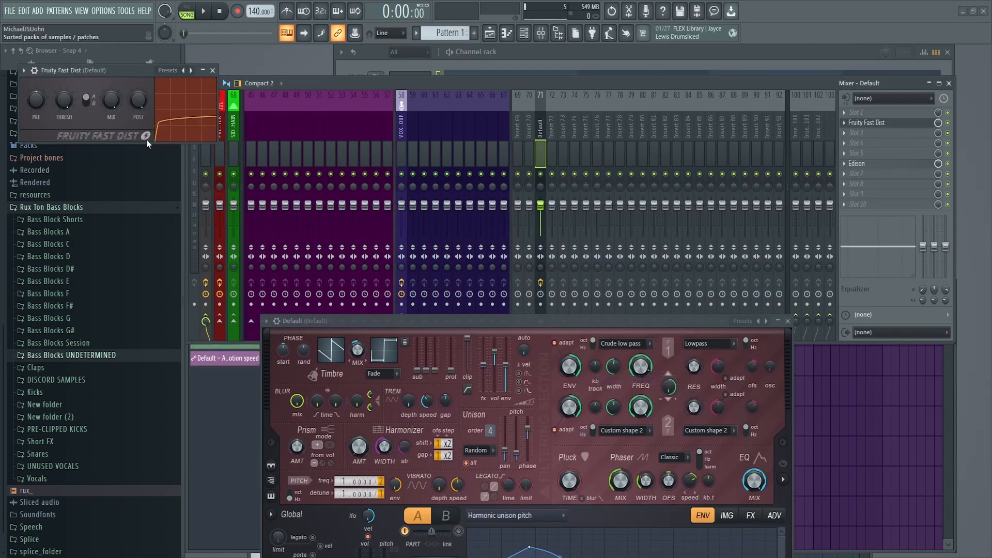
key(space)
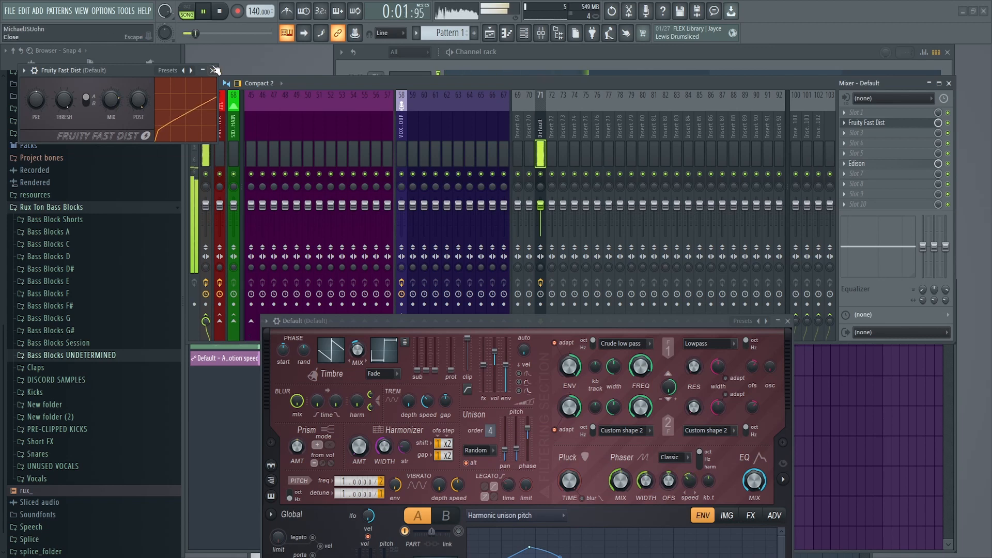
key(space)
click(213, 70)
Step: Set the synth's effects compression type to Heating, audition the result, and close the synth window
click(625, 344)
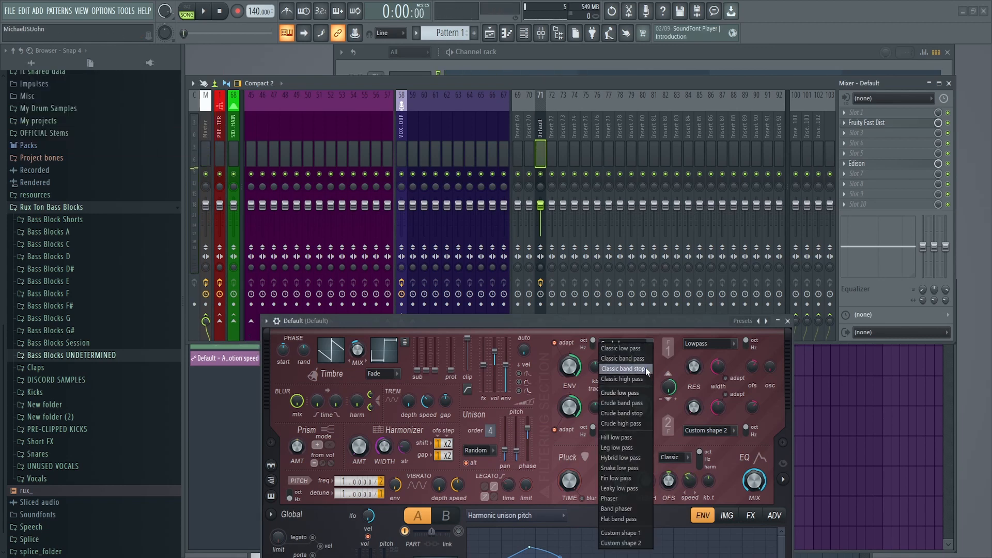
click(774, 515)
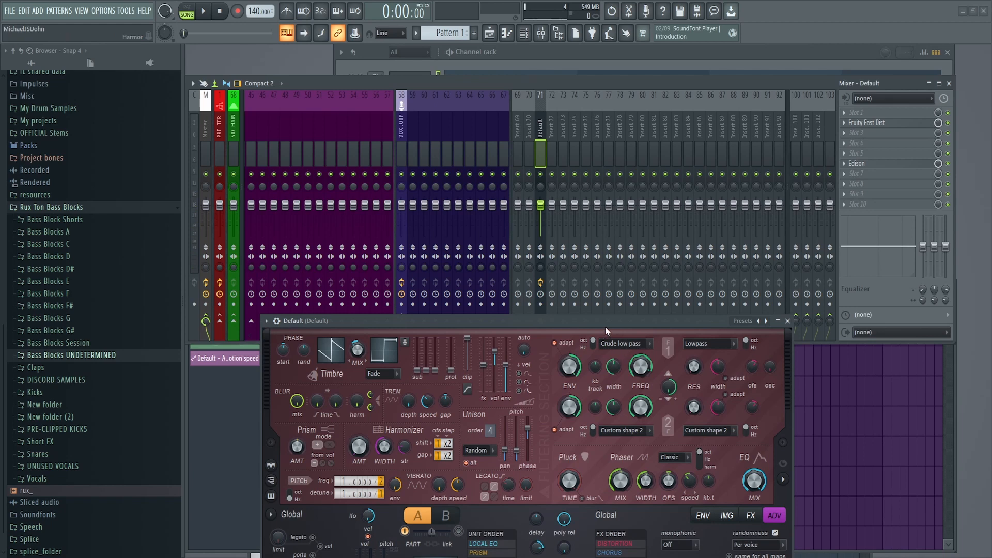
drag(606, 327, 599, 127)
click(744, 315)
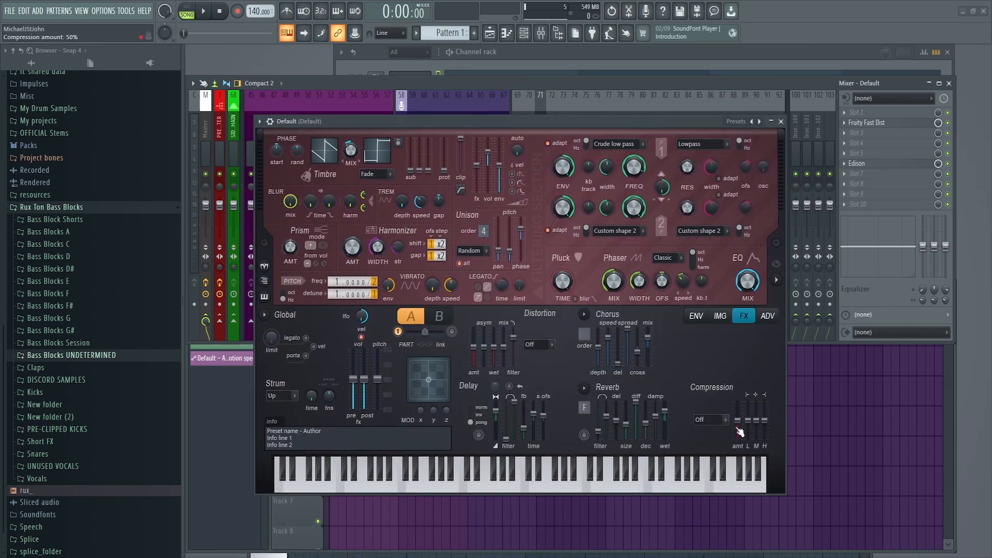
click(702, 418)
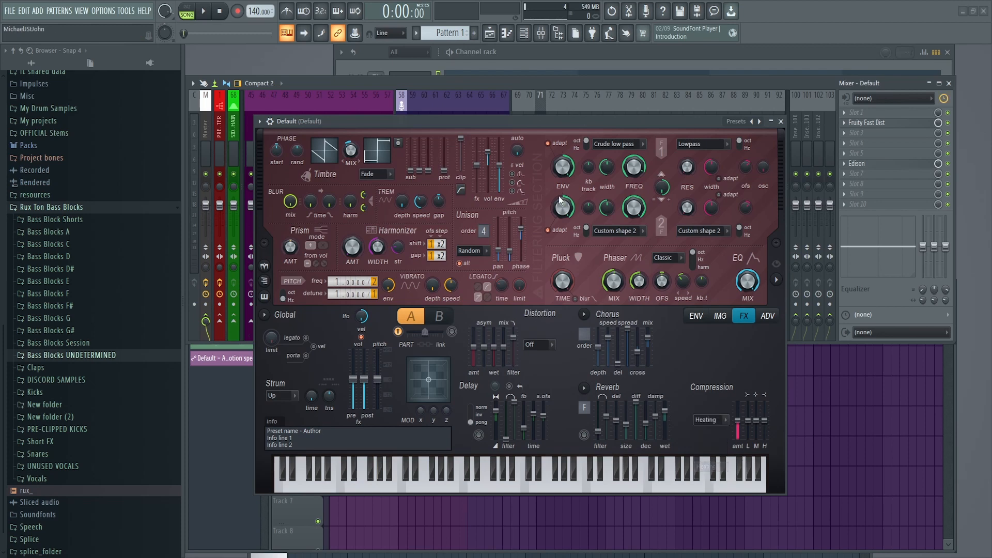
key(space)
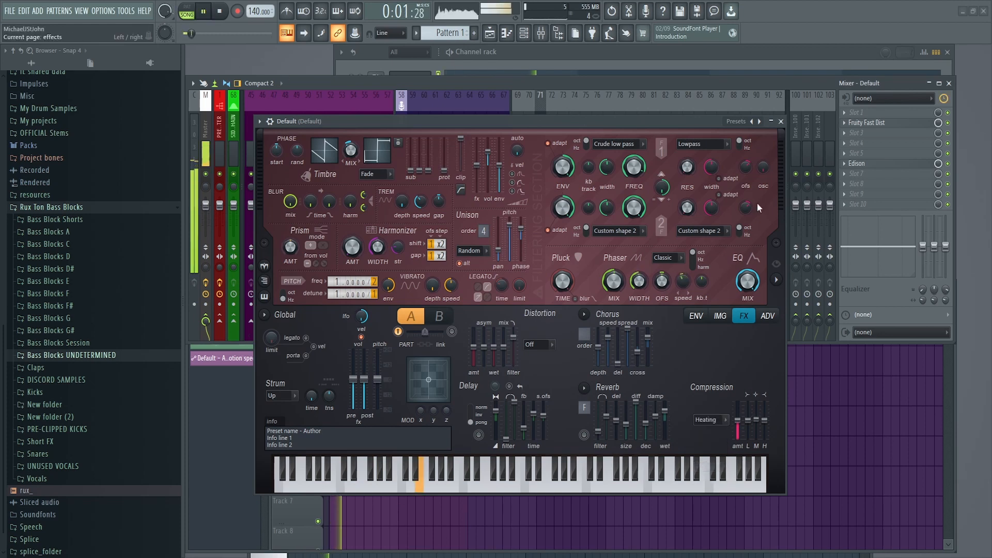
click(780, 121)
scroll(546, 212, down, 2)
key(space)
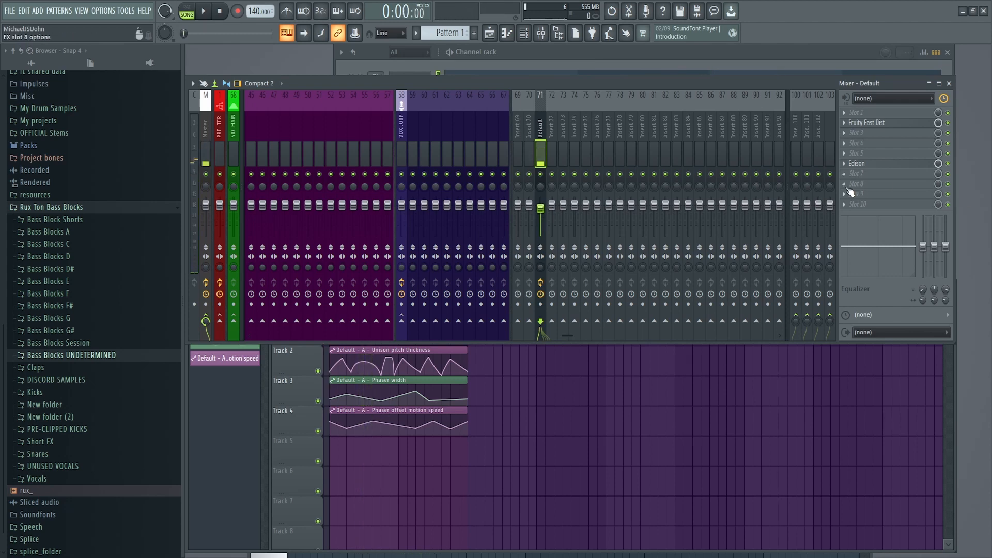
Step: Add Fruity Parametric EQ 2 to mixer track 71 and move it up to effect slot 3
click(853, 136)
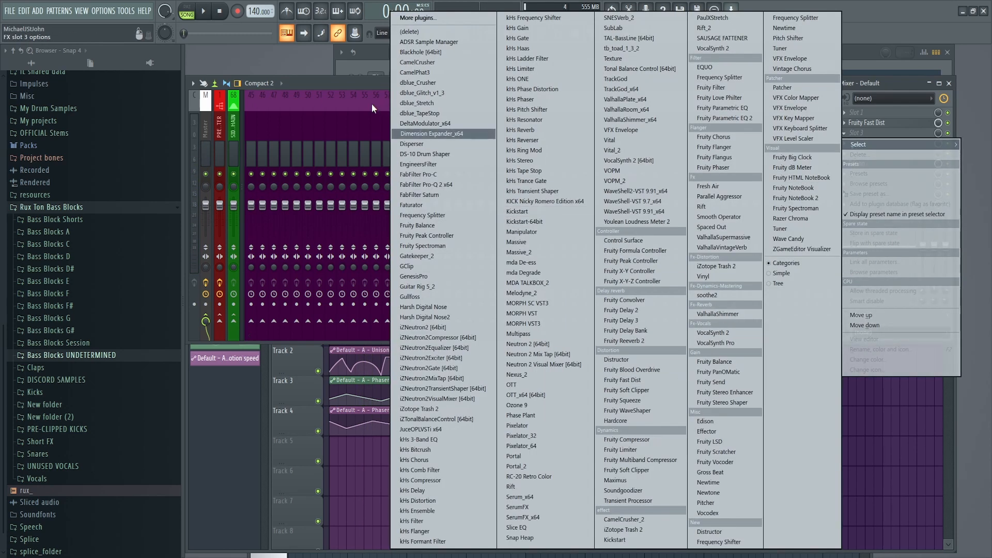
click(349, 84)
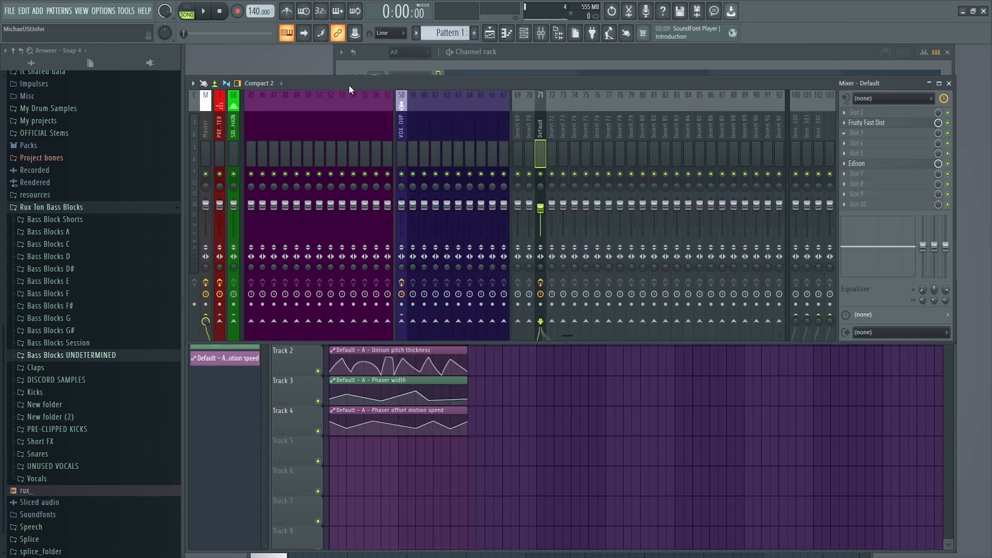
click(882, 156)
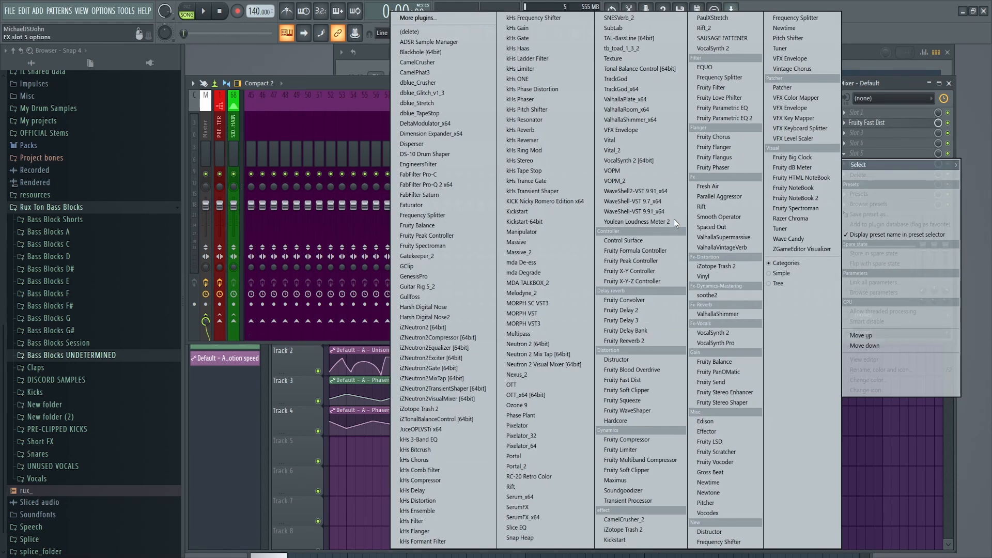
click(733, 118)
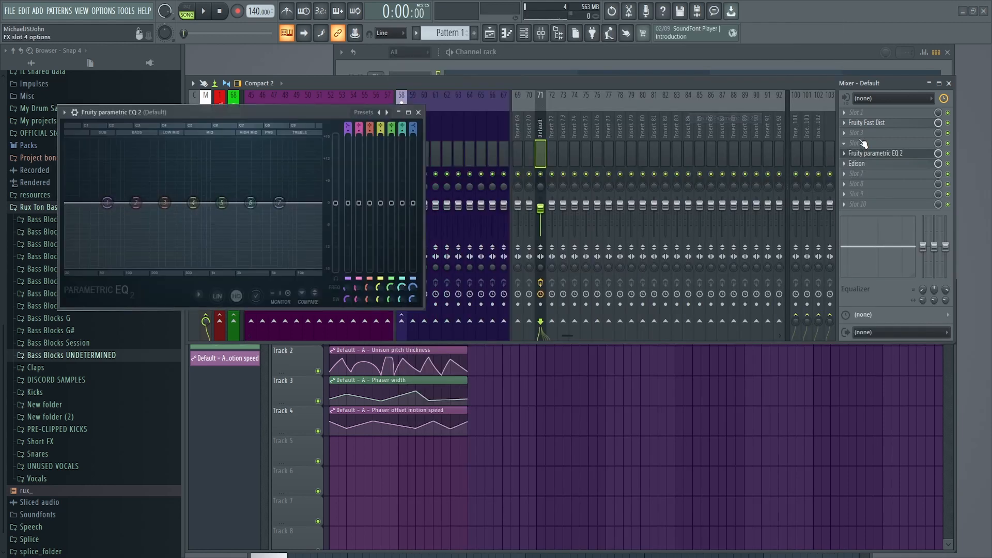
right_click(164, 204)
mouse_move(185, 241)
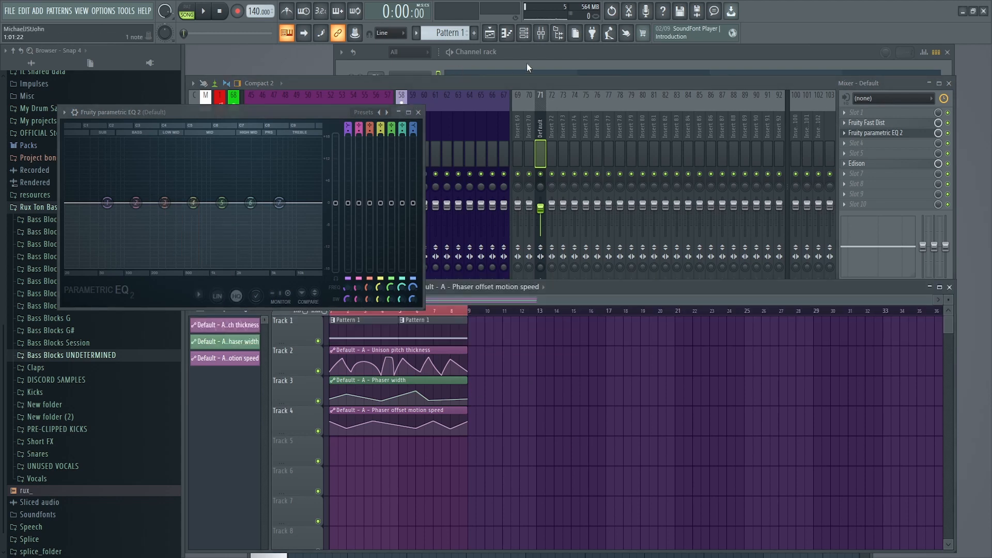
Step: Reopen the Default synth from the channel rack and audition the song with a lowered filter 1 frequency
click(505, 65)
click(408, 77)
mouse_move(634, 166)
mouse_down()
mouse_move(634, 182)
mouse_move(634, 155)
mouse_move(634, 187)
mouse_move(634, 177)
mouse_up()
key(space)
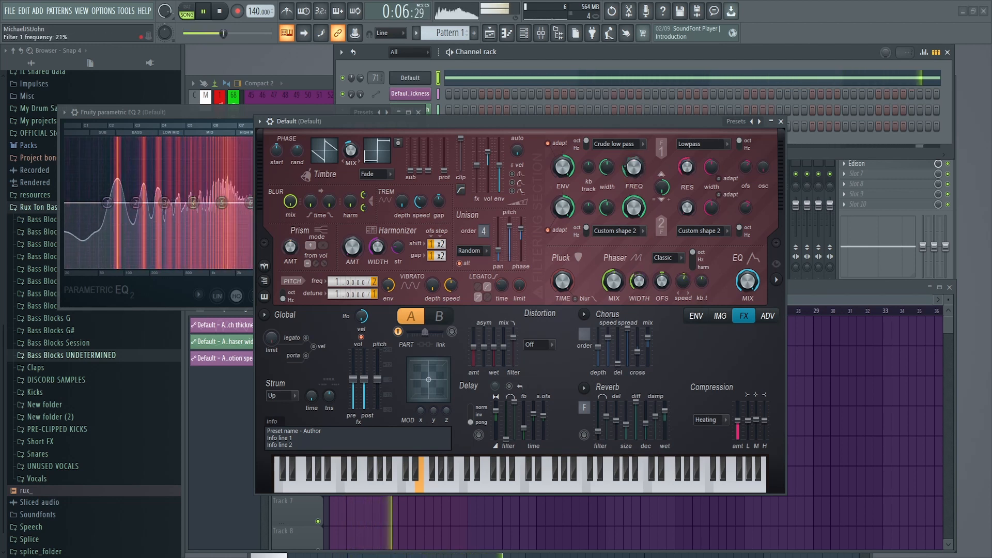
key(space)
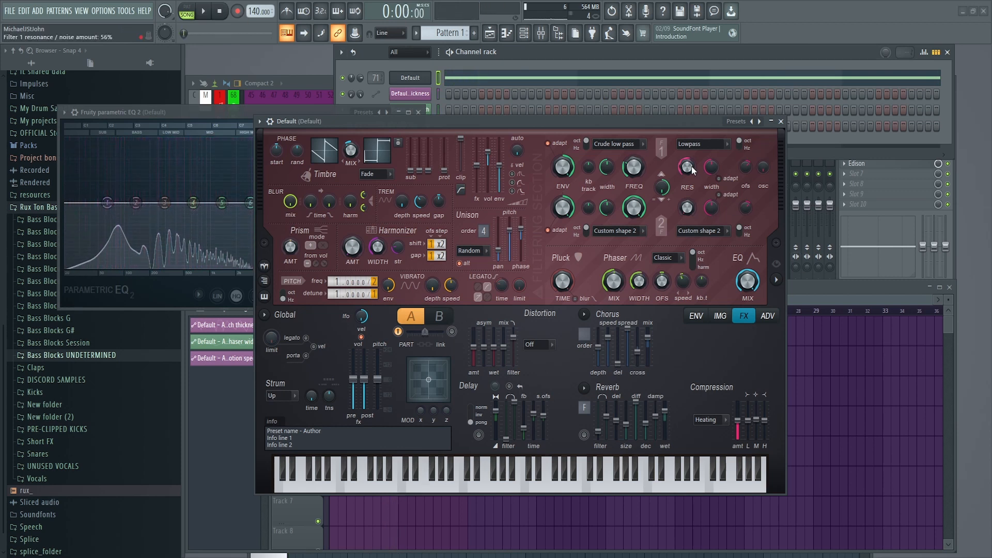
Step: Try Classic band pass as the filter 1 shape, adjusting its frequency and width while the song plays
click(630, 143)
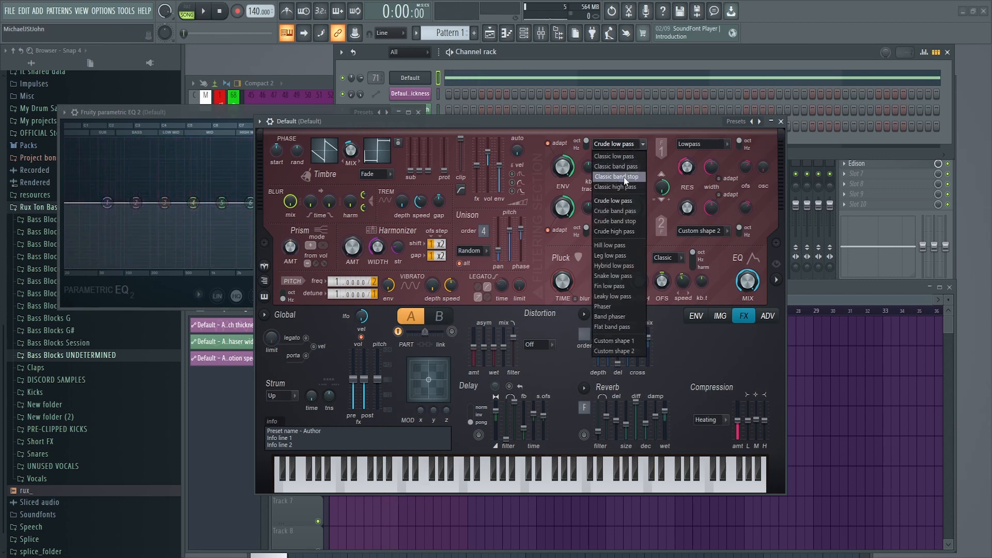
click(634, 166)
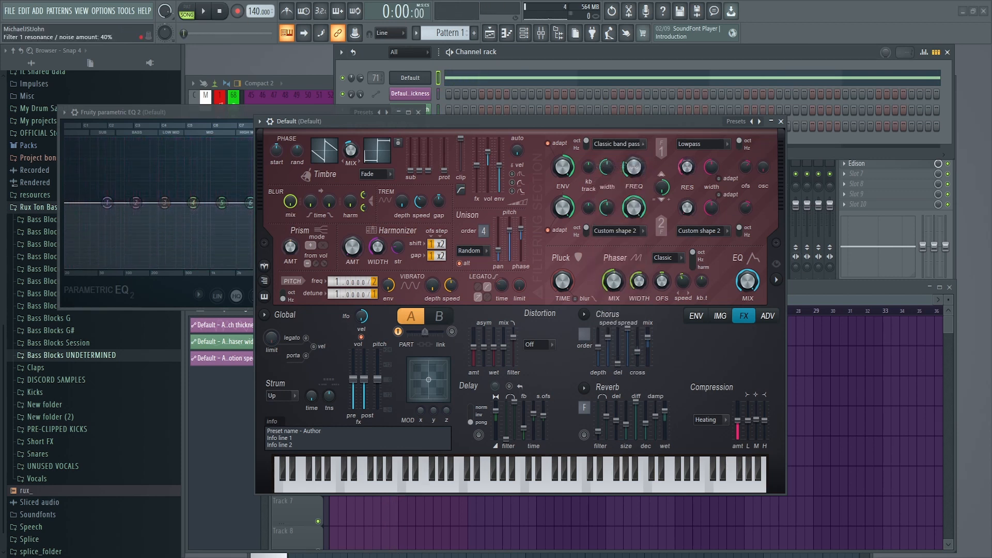
drag(631, 176, 631, 192)
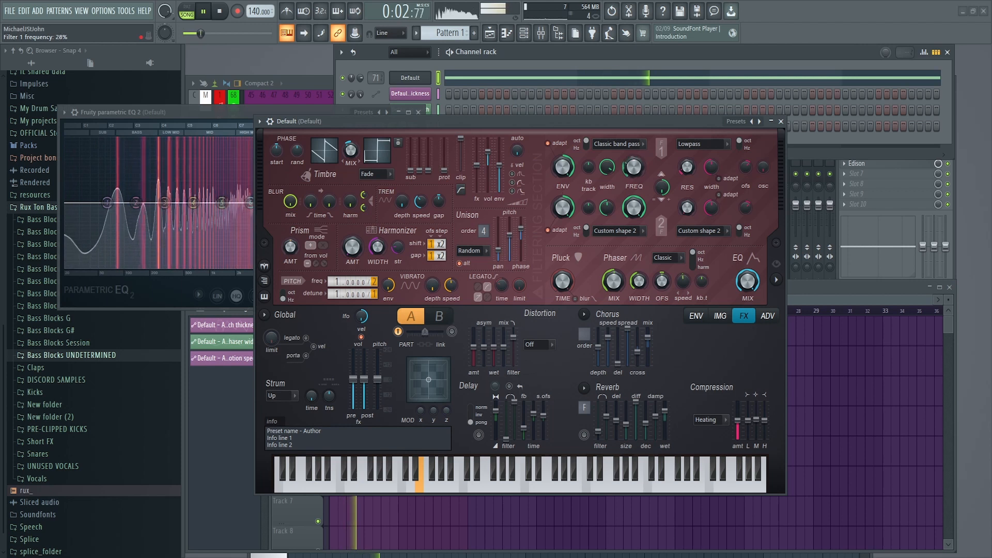
drag(608, 168, 632, 132)
Step: Change filter 1 to Classic low pass with its frequency at 100%, and stop playback
click(624, 145)
click(626, 158)
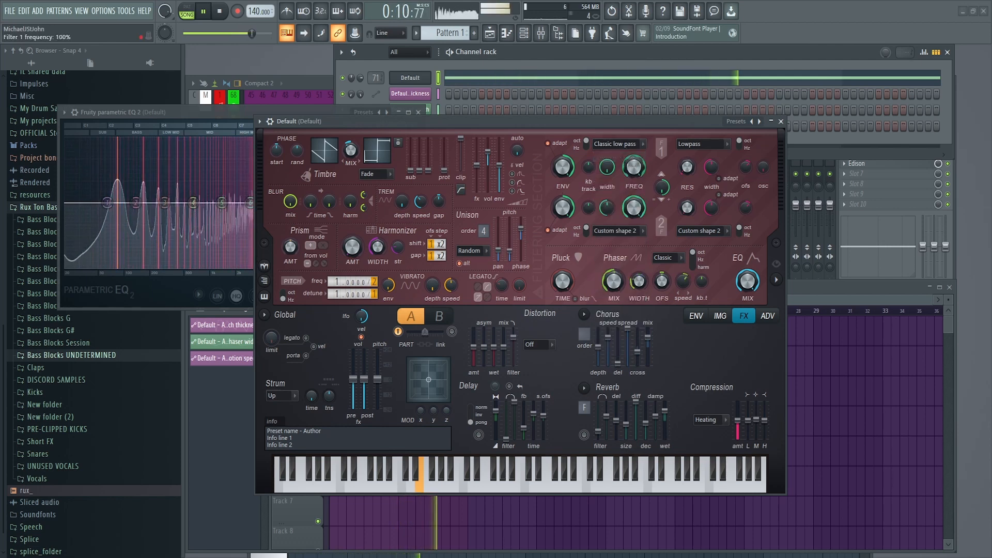
click(219, 11)
Step: Bring the Parametric EQ 2 window and mixer into view, and set EQ band 3 to the Band pass type
drag(630, 124, 700, 186)
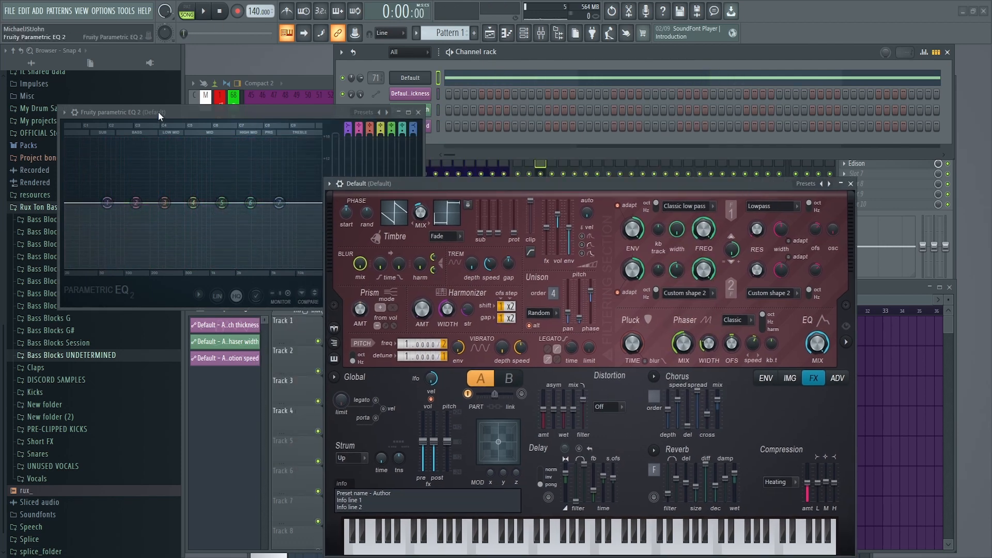
click(189, 118)
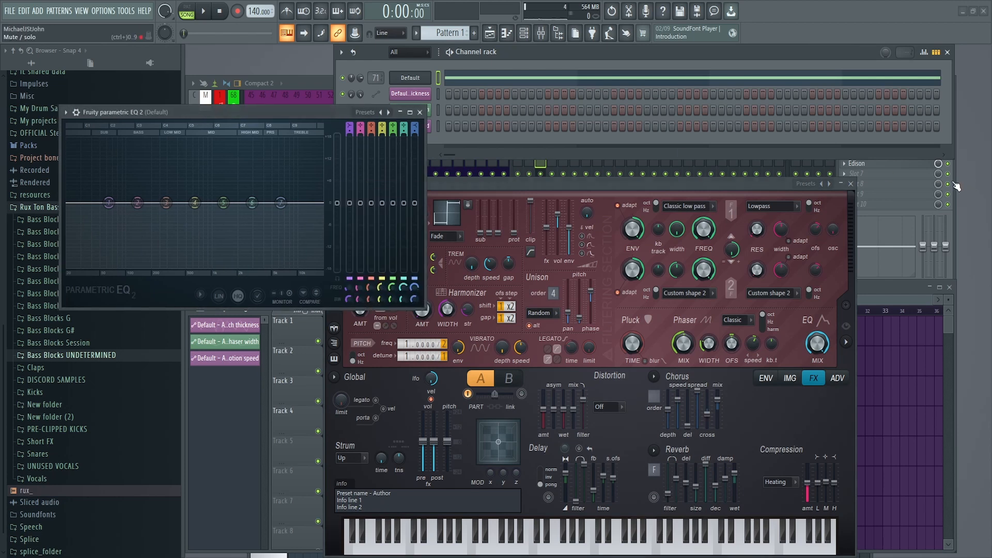
click(955, 183)
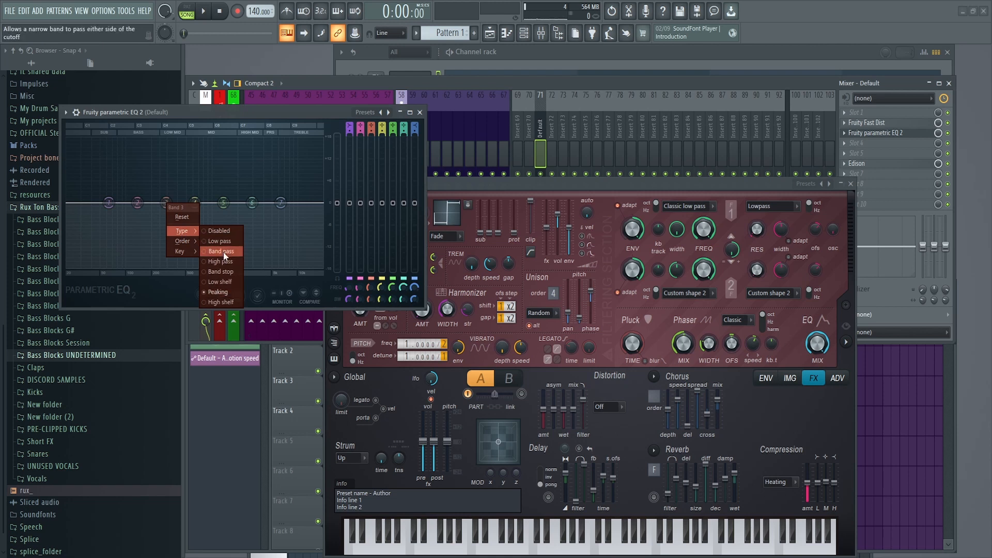
click(221, 252)
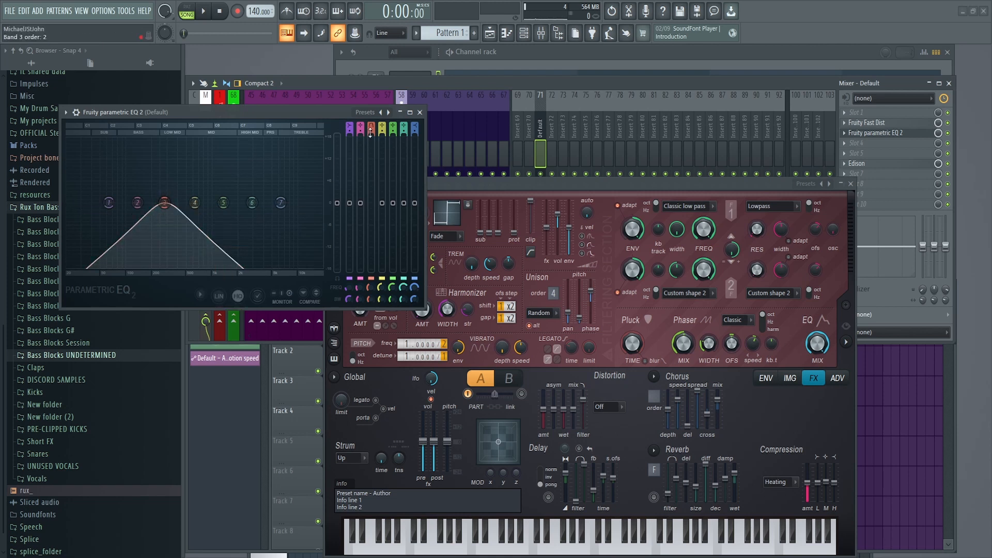
Step: Widen EQ band 3 and sweep its frequency through the low mids during playback, leaving it near band 2, and stop
key(space)
drag(370, 298, 371, 264)
key(space)
key(space)
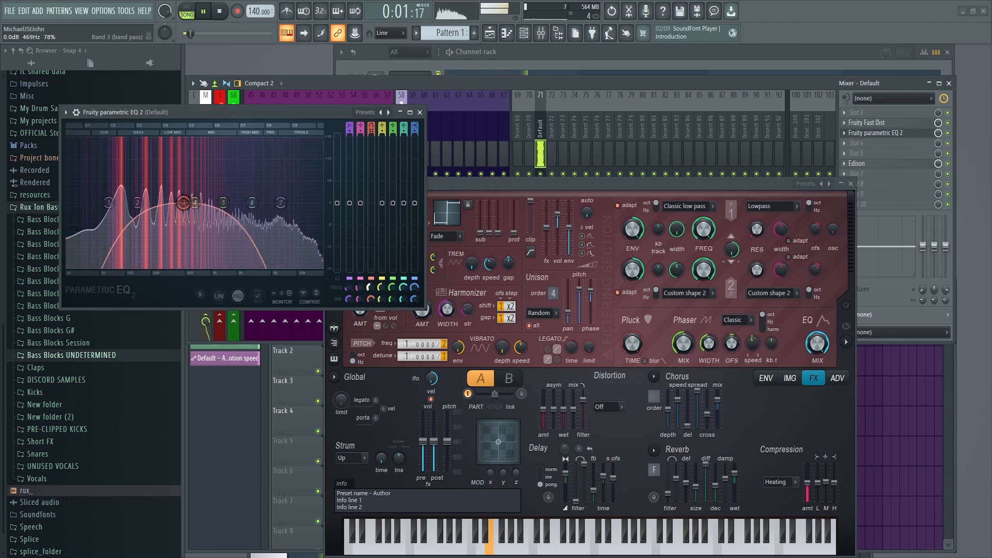
drag(247, 203, 199, 202)
mouse_move(370, 277)
mouse_down()
mouse_move(371, 296)
mouse_move(371, 279)
mouse_up()
key(space)
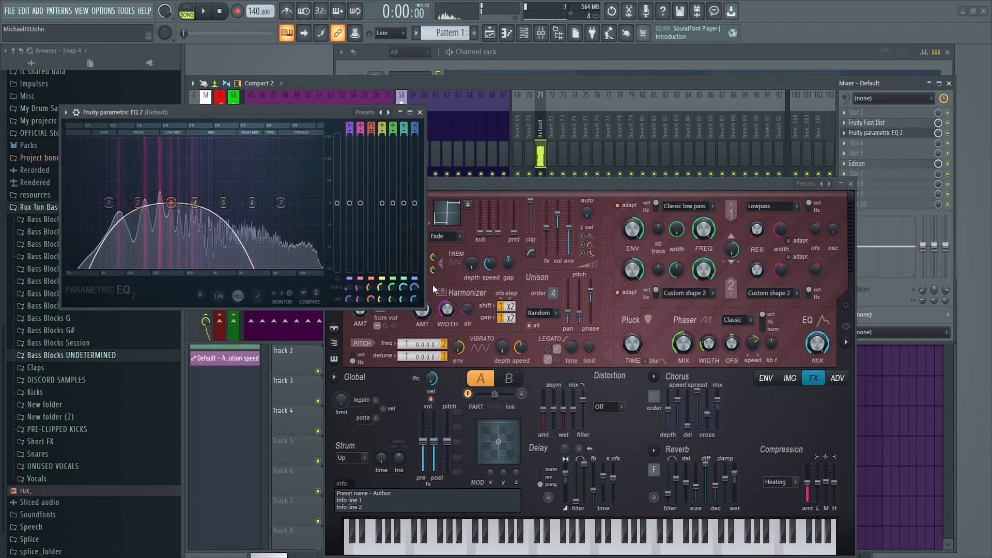
Step: Open Edison from mixer track 71, place its window below the EQ, and close the synth window
click(870, 164)
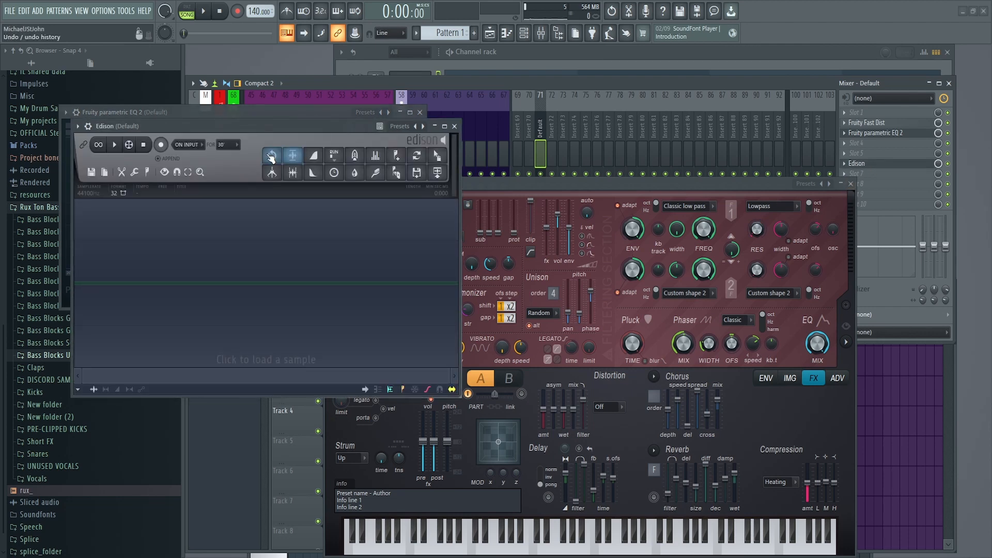
drag(290, 128, 468, 371)
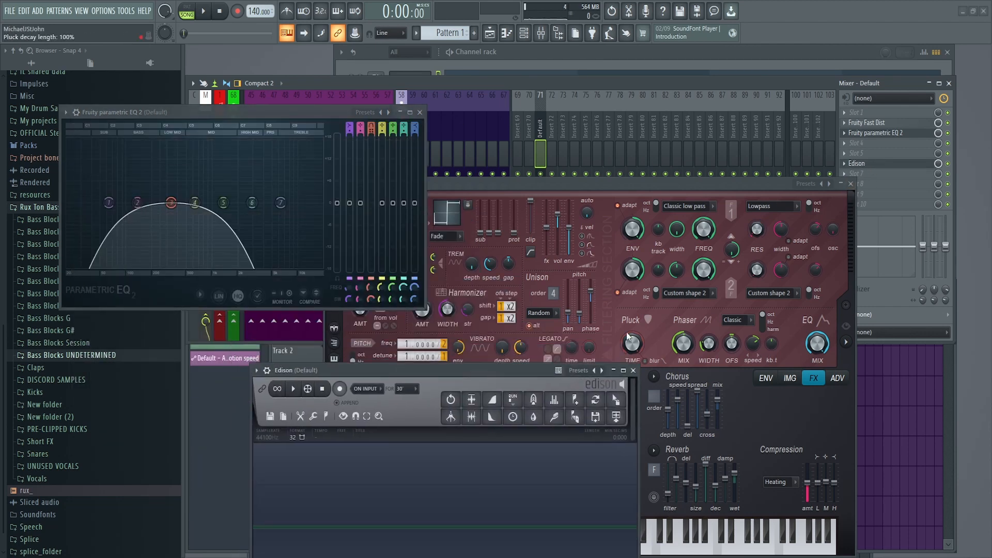
click(852, 184)
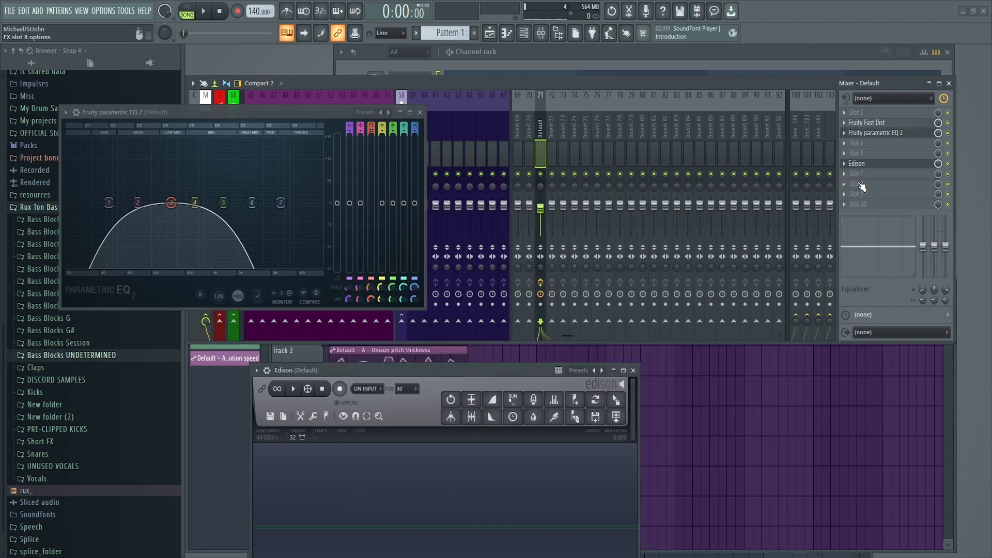
Step: Load Fruity Reeverb 2 between the EQ and Edison, adjust its low cut, and raise its wet level to about 119% while playing
click(864, 158)
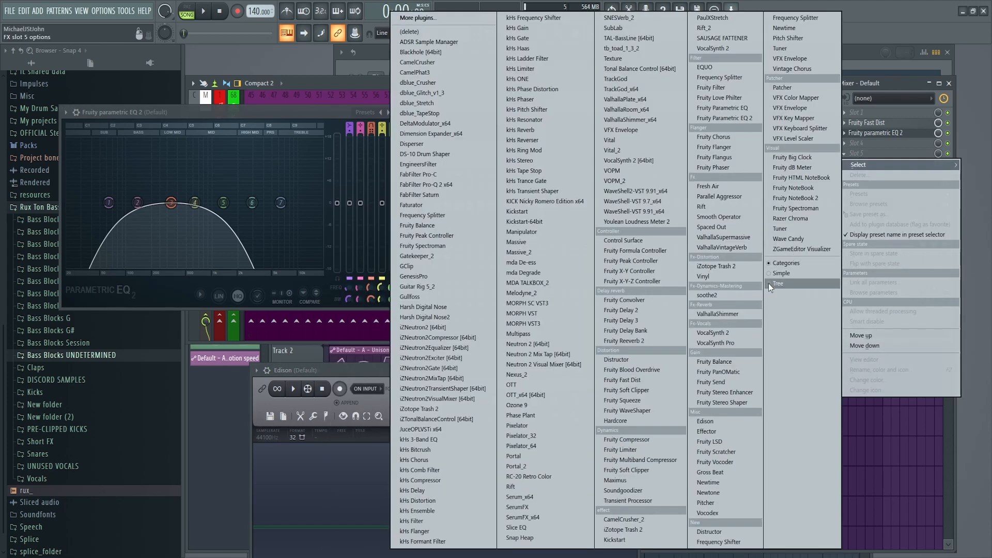
click(663, 340)
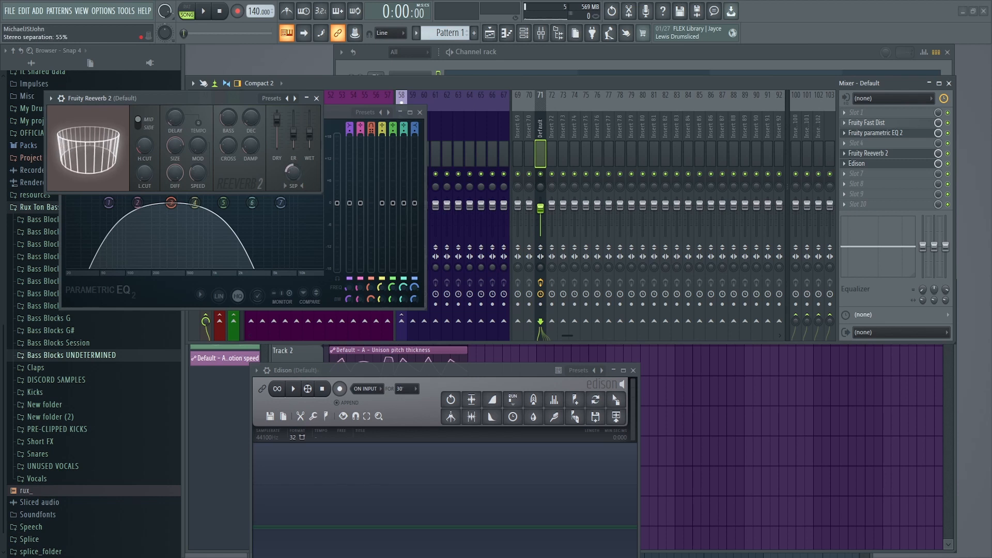
drag(144, 174, 145, 178)
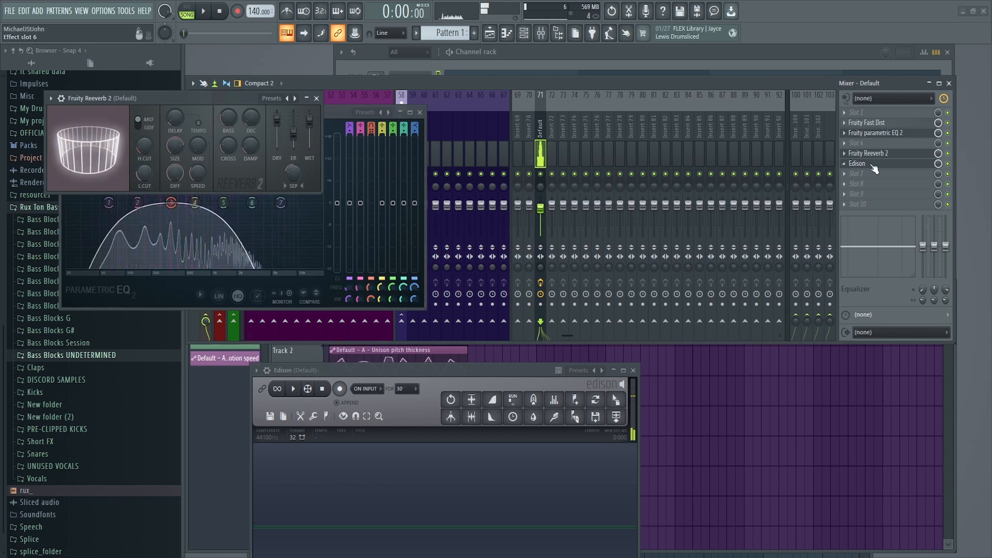
drag(888, 154, 889, 159)
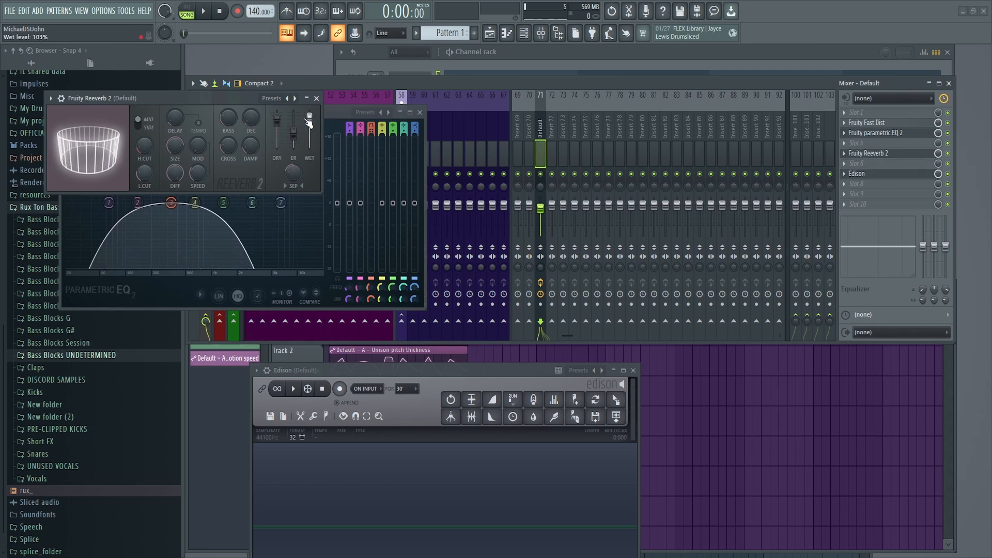
key(space)
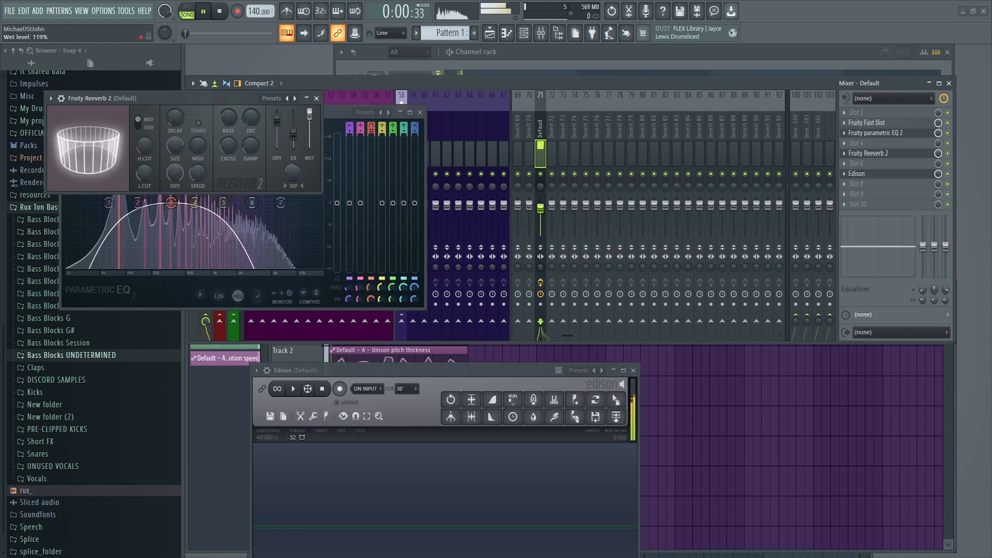
Step: Create a zigzag automation clip for Reeverb 2's mix level, stop playback, and close the reverb and Edison windows
click(317, 99)
right_click(938, 154)
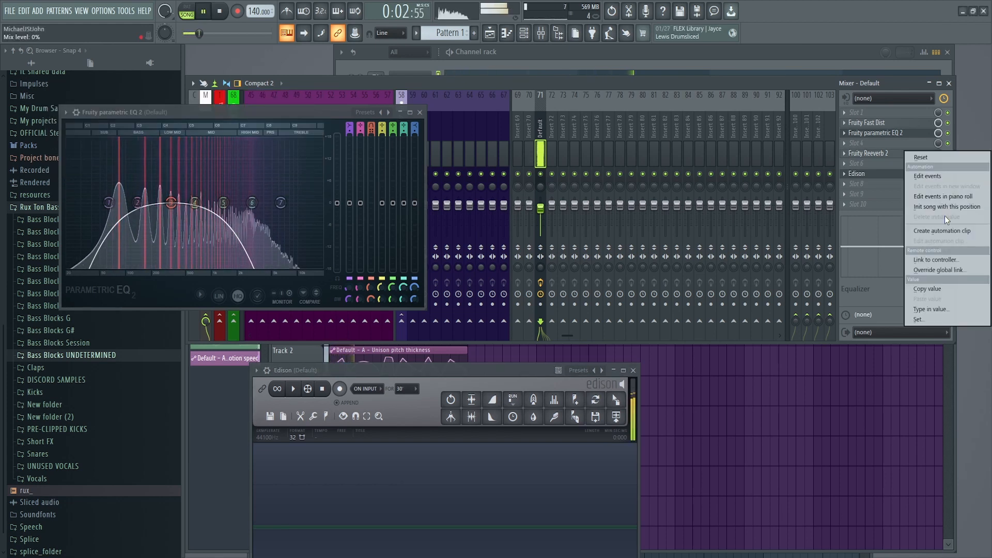
click(937, 231)
key(space)
click(637, 372)
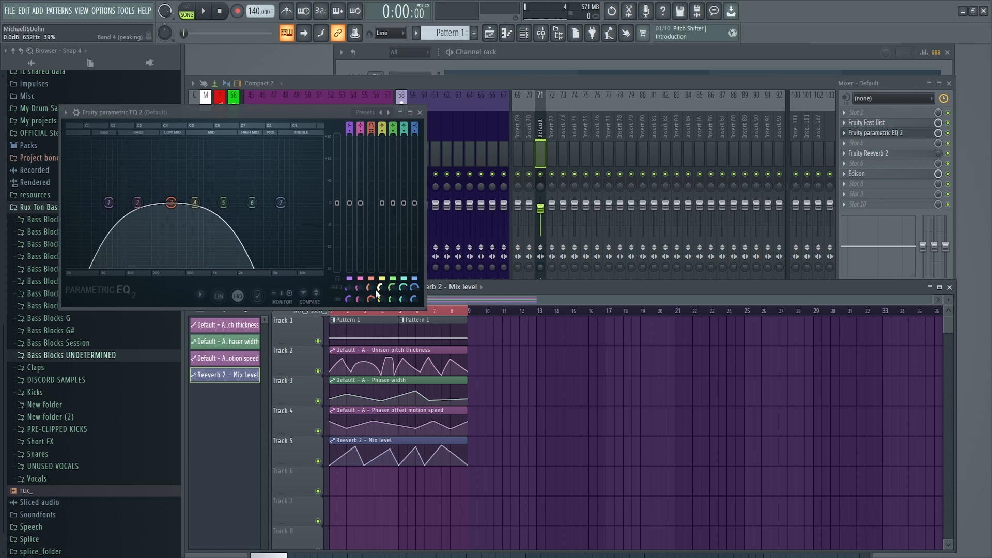
Step: Sweep EQ band 3 up into the mids during playback, and set the Reeverb 2 mix level clip's maximum output to about 47%
drag(111, 202, 149, 202)
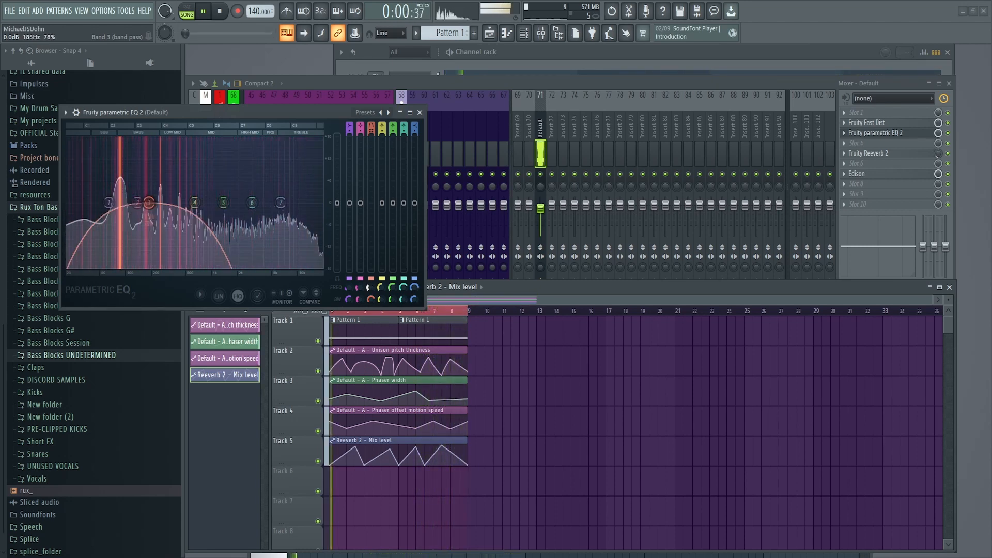
click(219, 10)
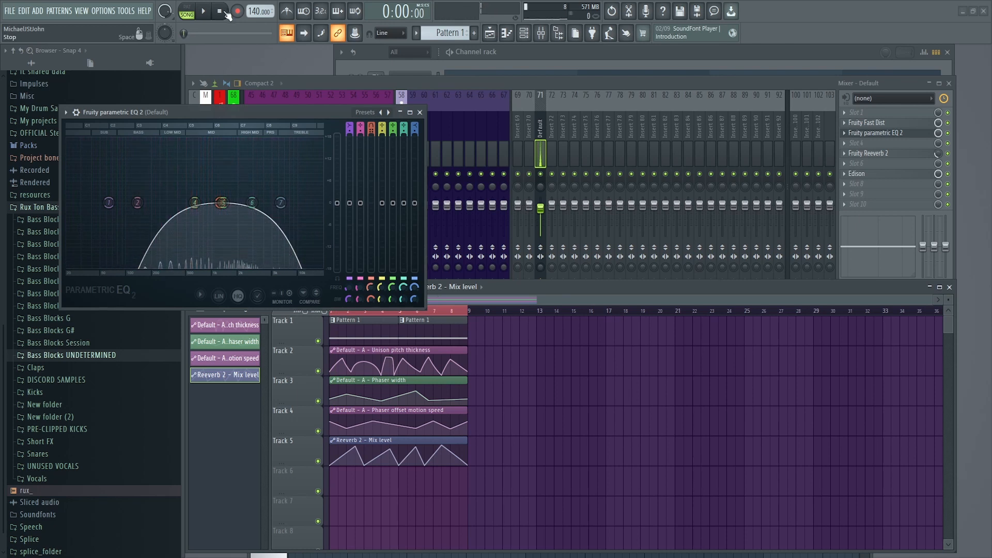
double_click(374, 440)
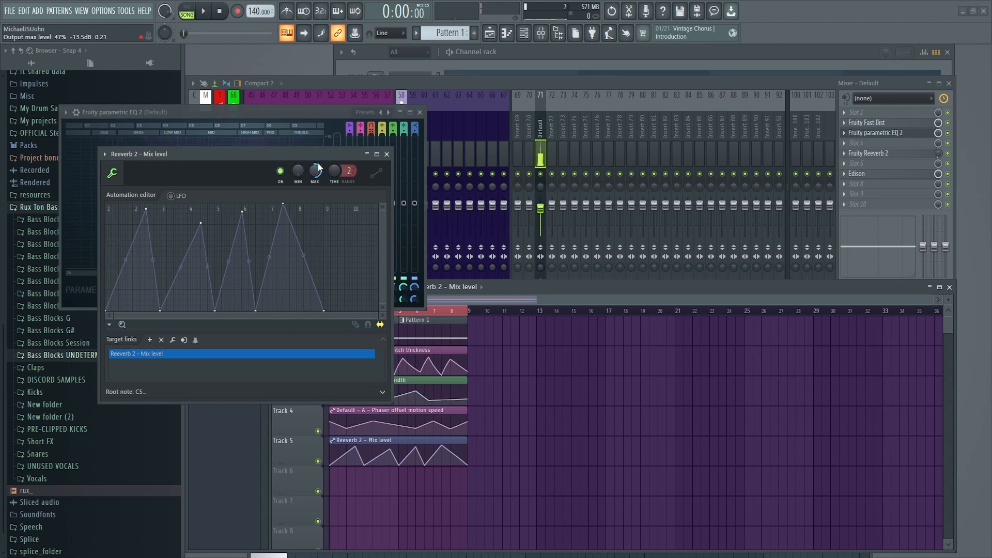
click(386, 154)
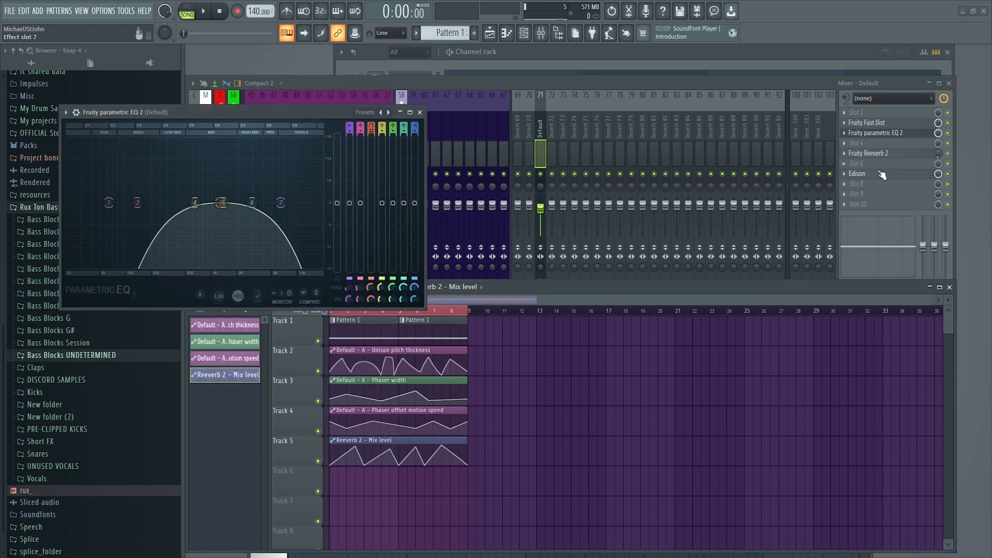
Step: Try the EQ after Reeverb 2, sweeping band 3 from about 67 Hz up to about 1131 Hz during playback
drag(889, 136, 890, 159)
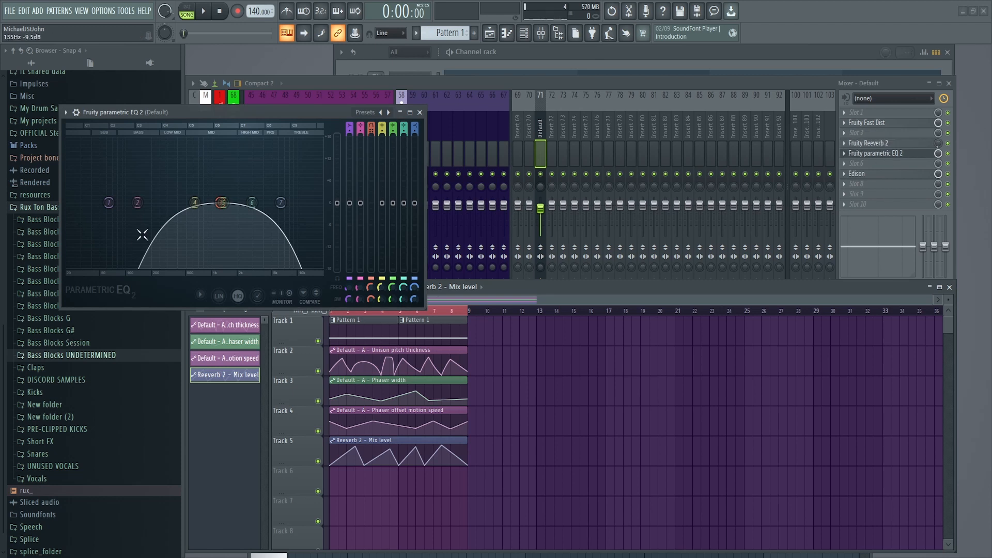
drag(371, 287, 371, 339)
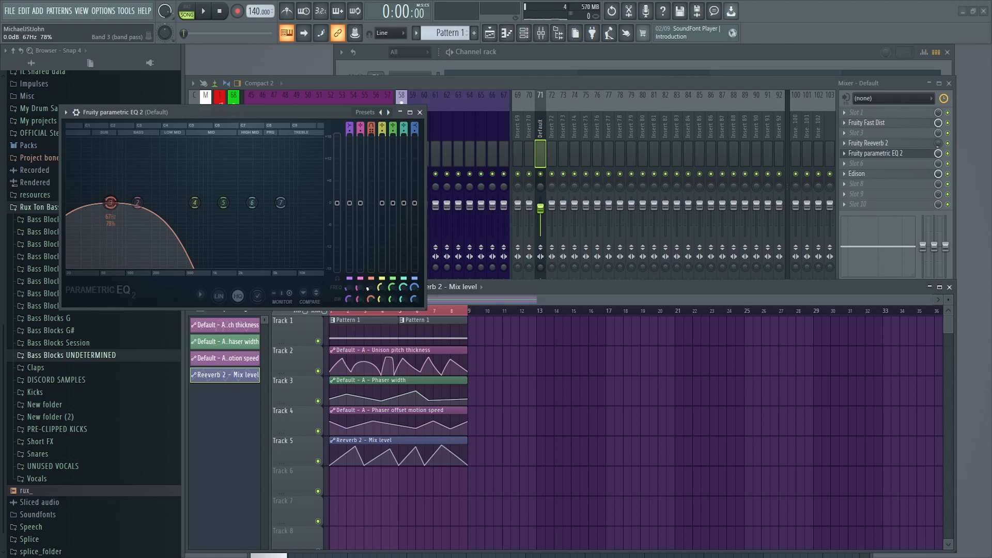
key(space)
drag(371, 288, 371, 244)
key(space)
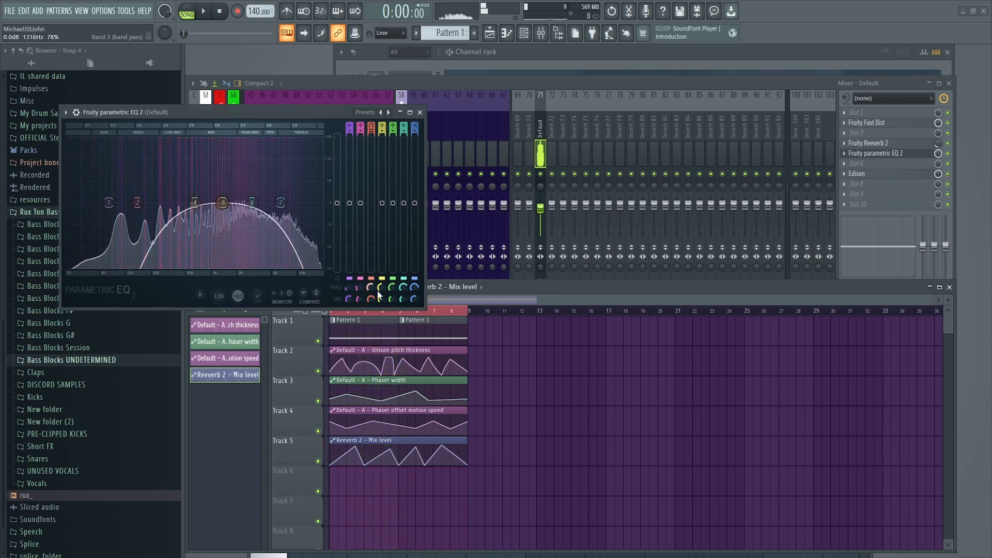
Step: Move Parametric EQ 2 back above Reeverb 2, and sweep band 3 from the lows to the mids during playback
drag(883, 156, 883, 147)
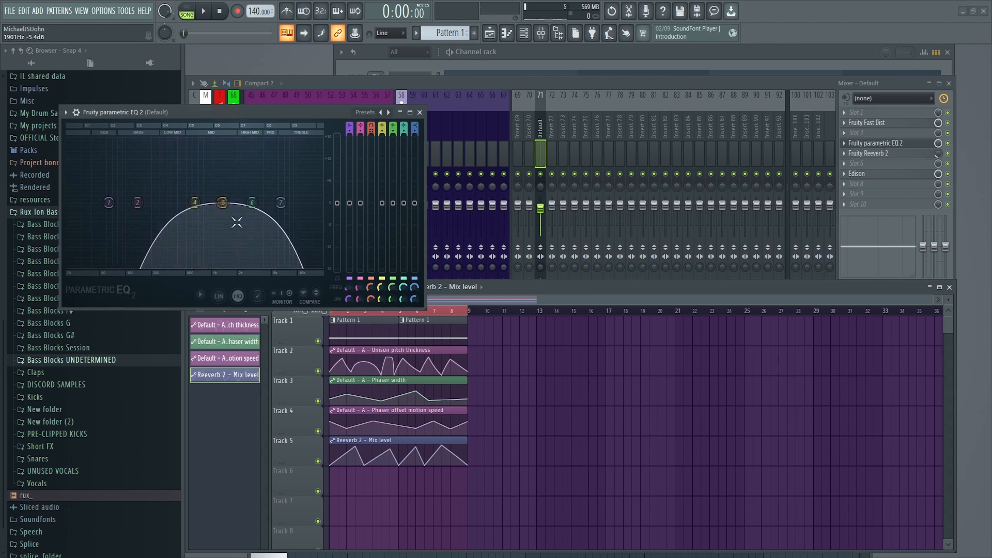
key(space)
drag(69, 202, 225, 203)
key(space)
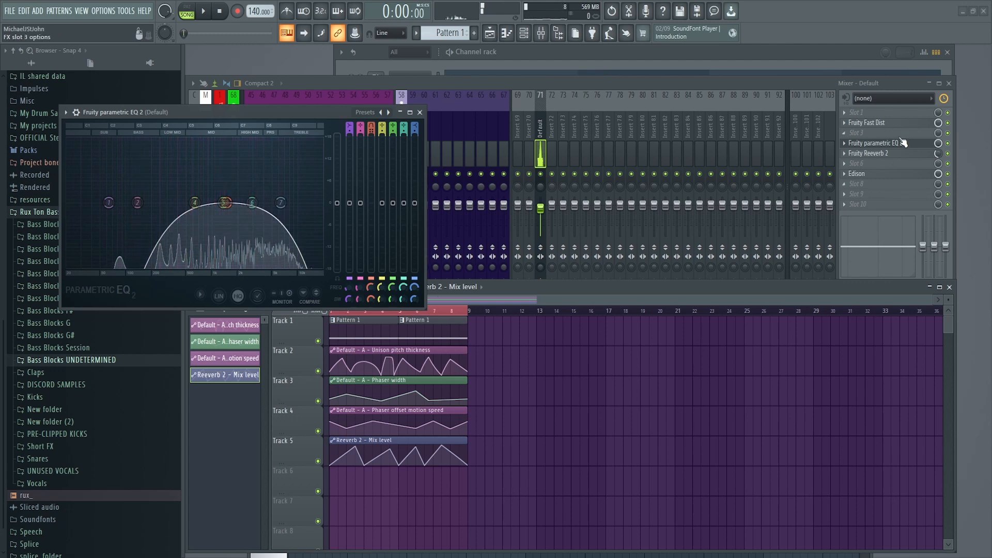
Step: Check the Reeverb 2 window and close it, and audition another sweep of EQ band 3 with the reverb after it
click(872, 153)
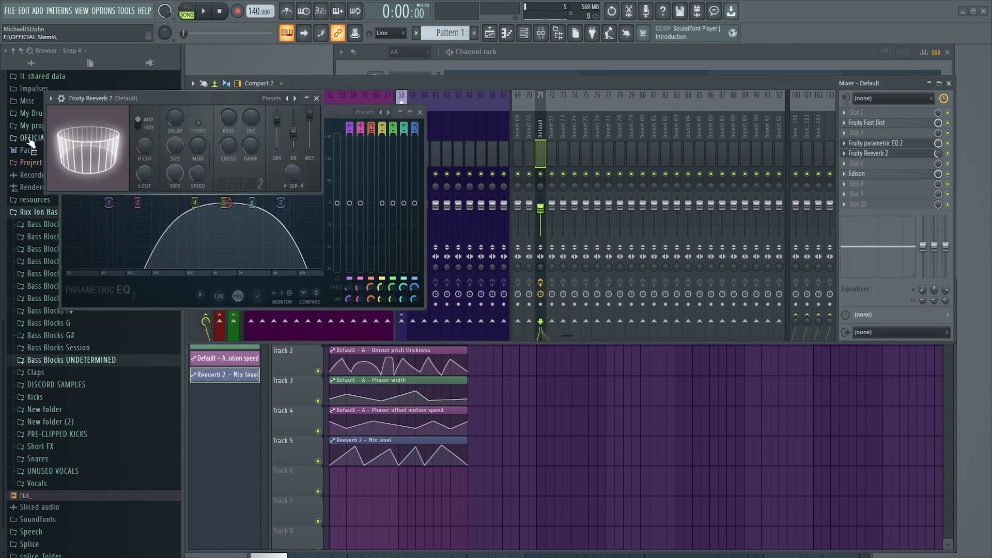
click(317, 99)
key(space)
mouse_move(225, 202)
mouse_down()
mouse_move(128, 202)
mouse_move(239, 202)
mouse_move(108, 203)
mouse_move(222, 202)
mouse_up()
key(space)
key(space)
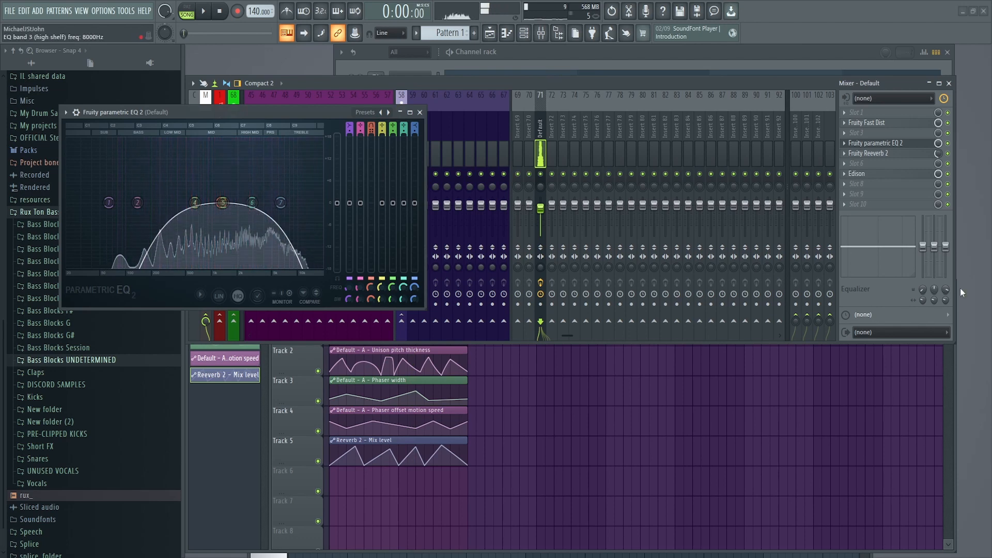
Step: Reopen Edison, set it to record on play, arm recording, and place its window clear of the effect slots
click(860, 176)
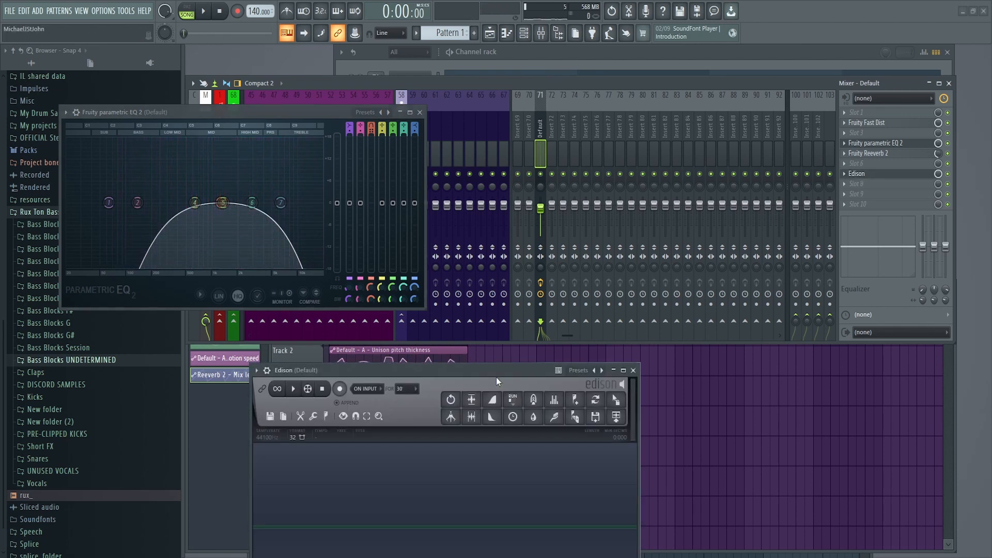
drag(429, 372, 581, 91)
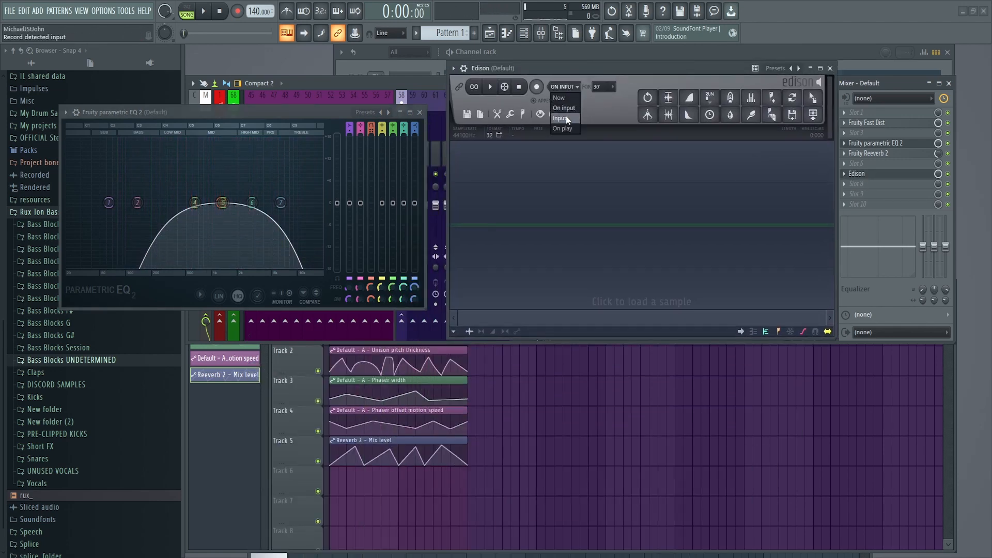
click(563, 128)
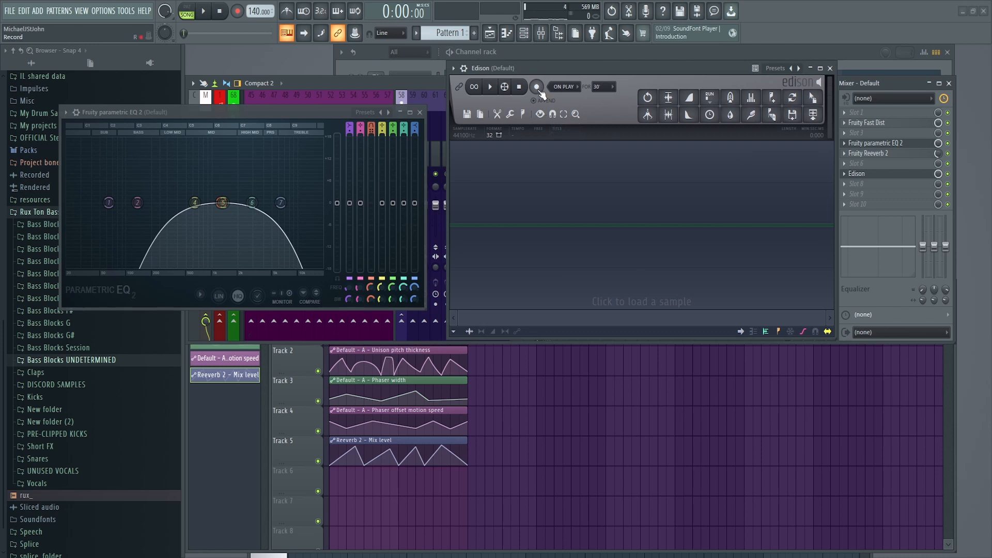
drag(563, 64, 636, 221)
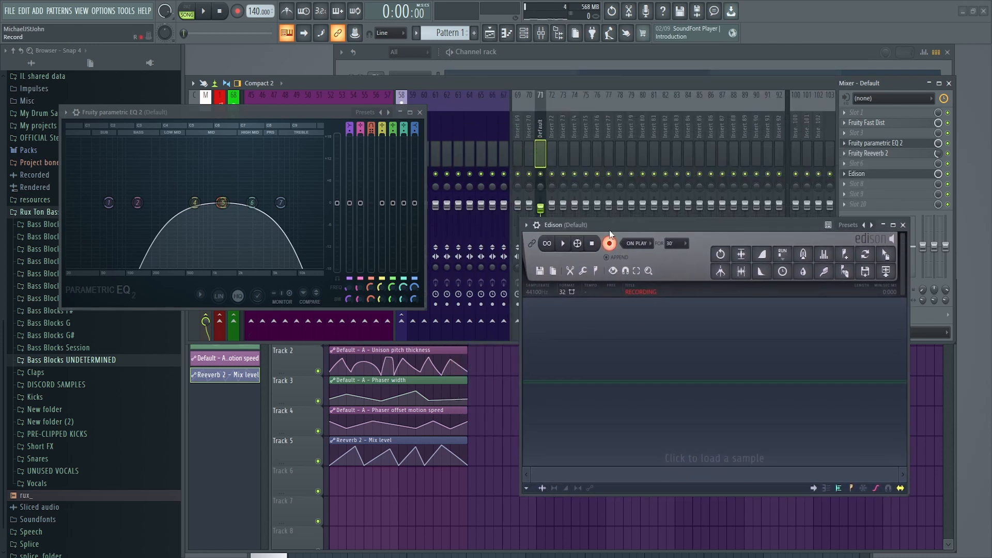
Step: Record the bass into Edison while sweeping EQ band 3 from about 91 Hz up into the mids, and stop recording and playback
drag(265, 115, 237, 83)
drag(194, 171, 95, 171)
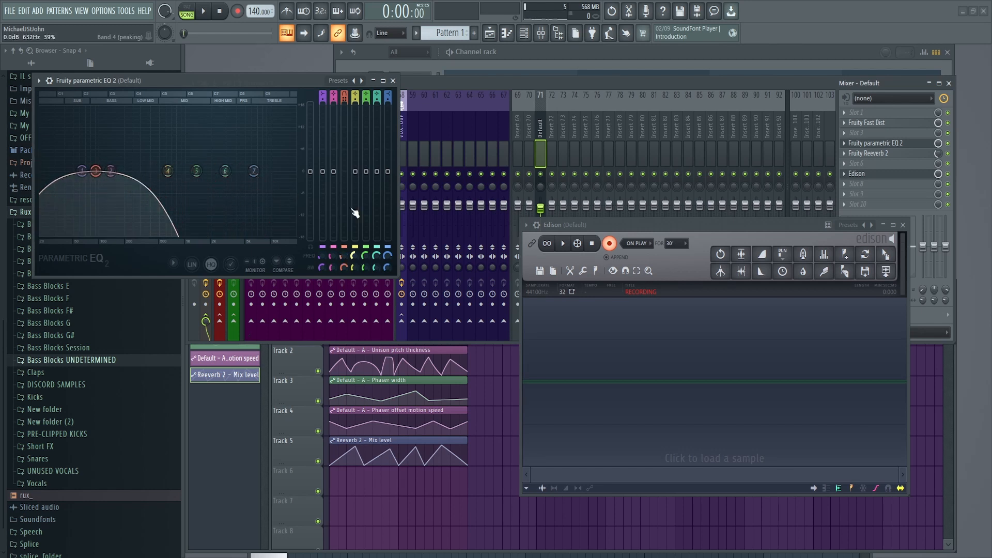
click(205, 13)
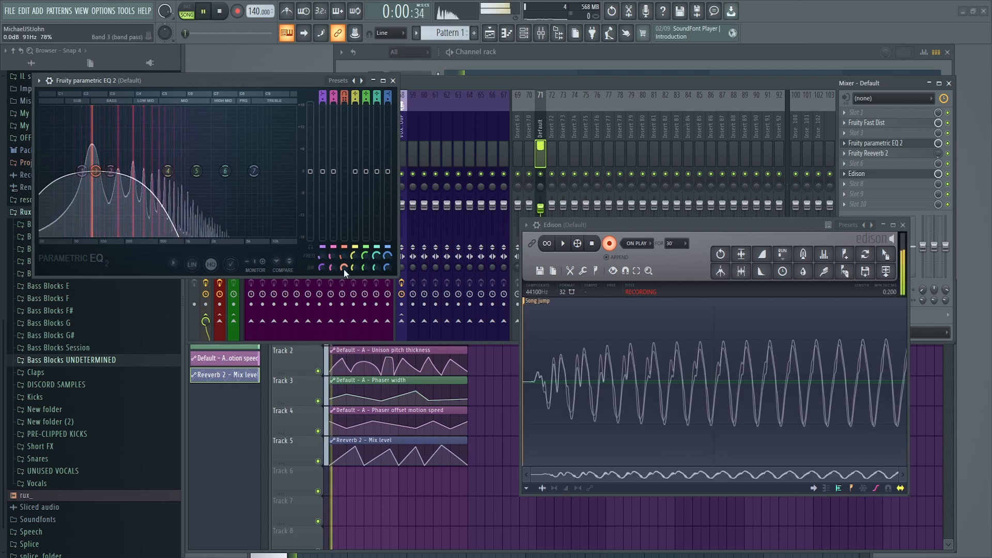
drag(344, 257, 344, 226)
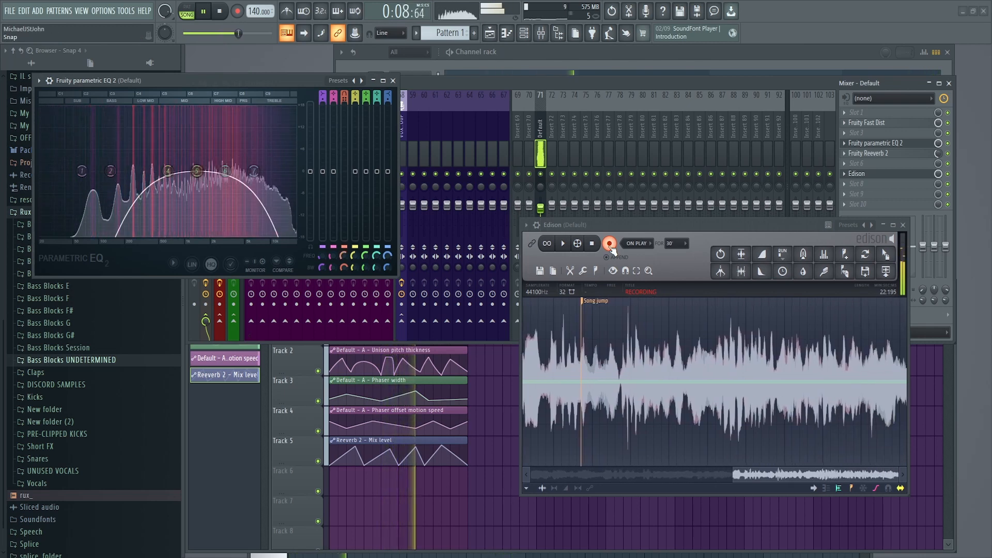
click(592, 243)
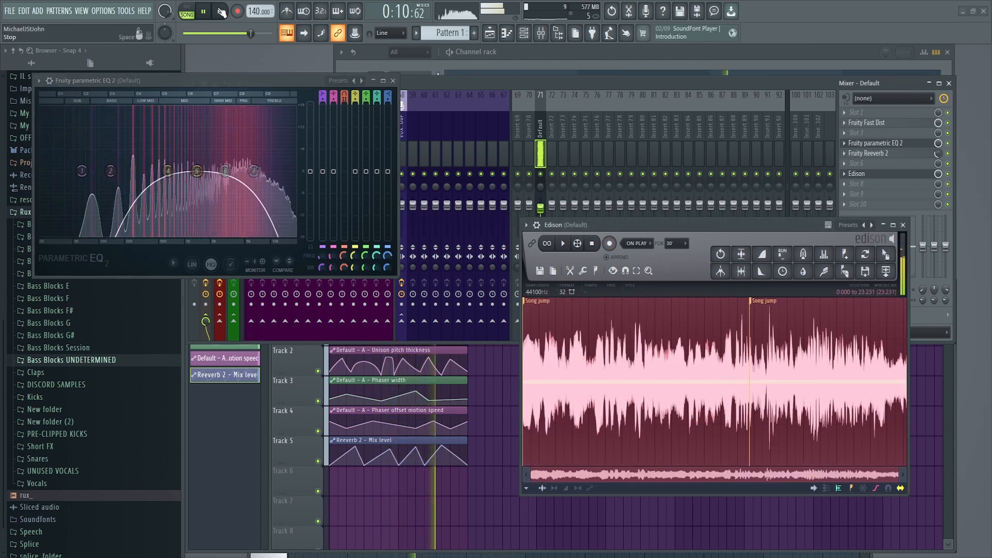
key(space)
Step: Close the EQ window and place the Edison recording in the playlist as an audio clip on Track 2 at bar 13
click(393, 80)
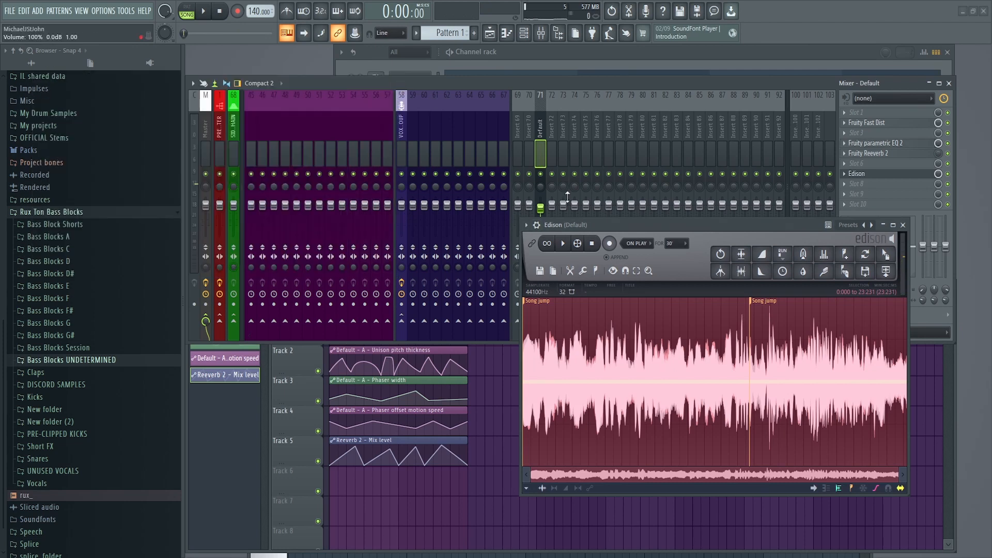
drag(569, 231, 297, 86)
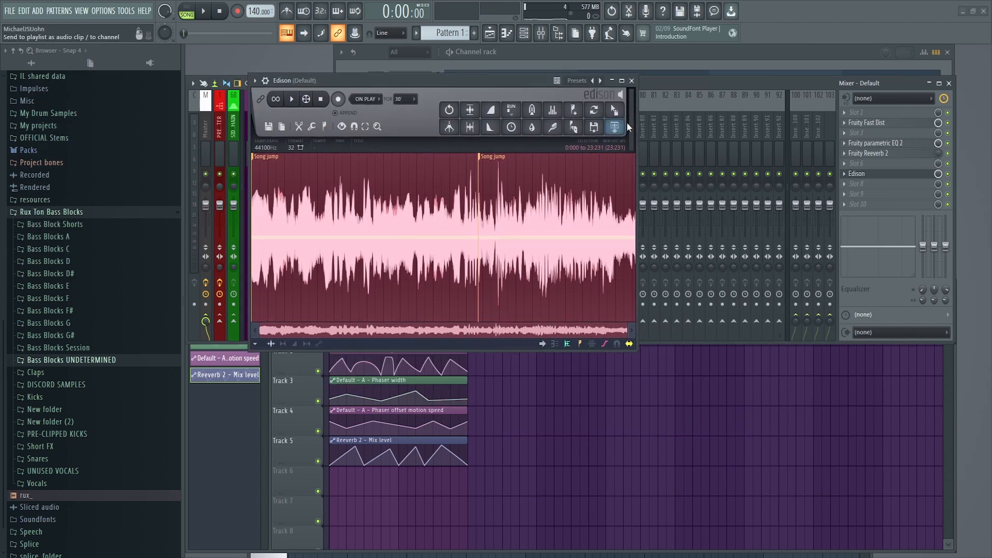
drag(622, 113, 600, 364)
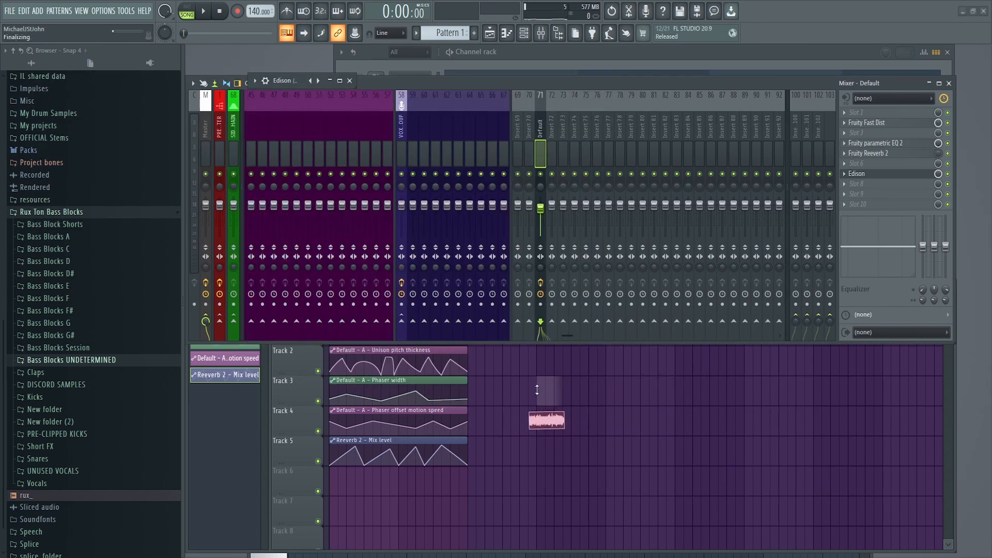
drag(537, 390, 554, 398)
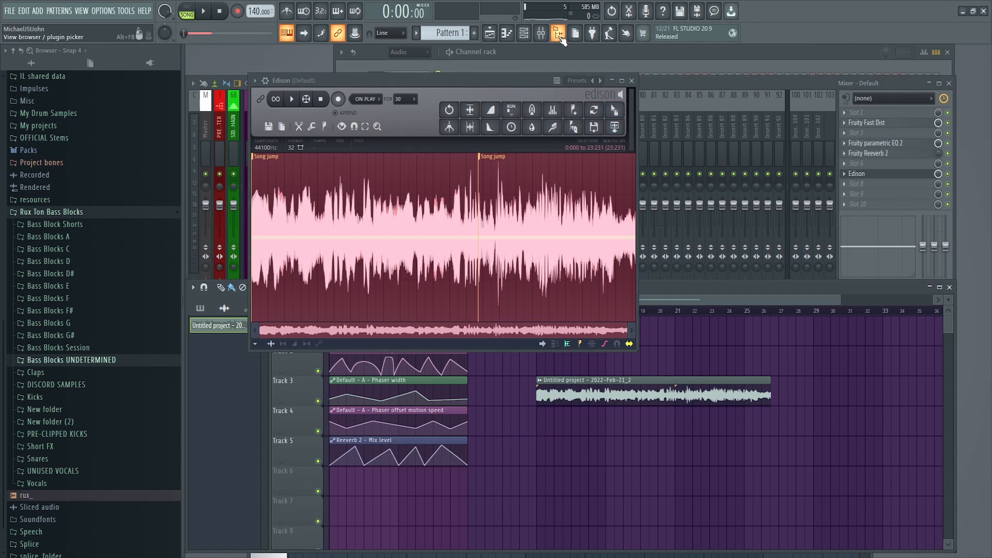
drag(497, 80, 793, 54)
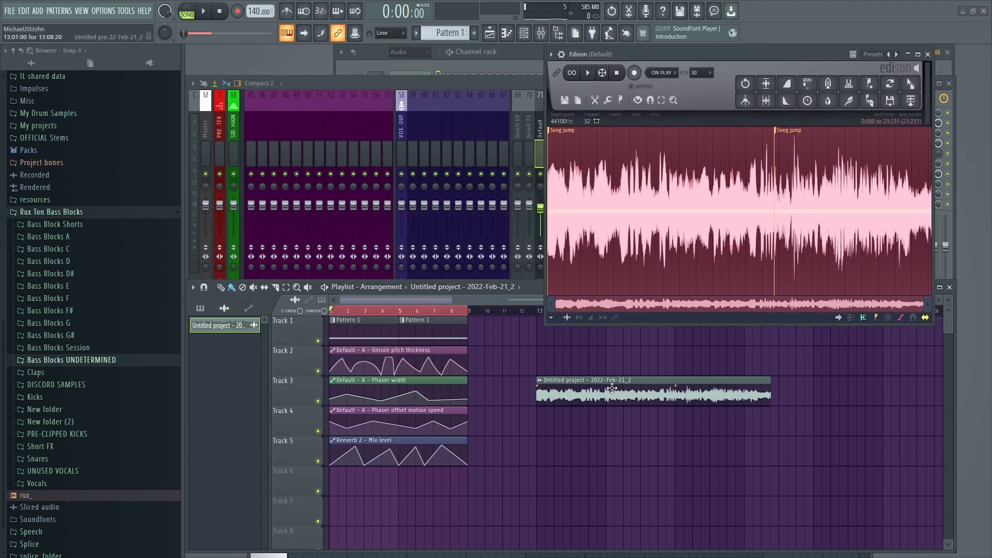
drag(580, 385, 580, 355)
Step: Select the playlist range covering the recorded clip from bar 13, and play it back and stop
scroll(466, 321, down, 2)
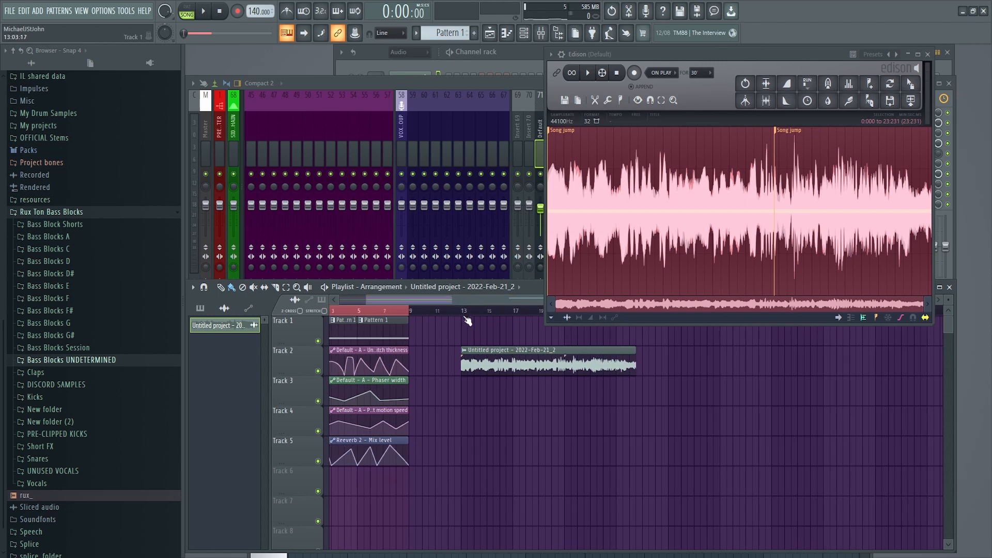
drag(460, 313, 587, 365)
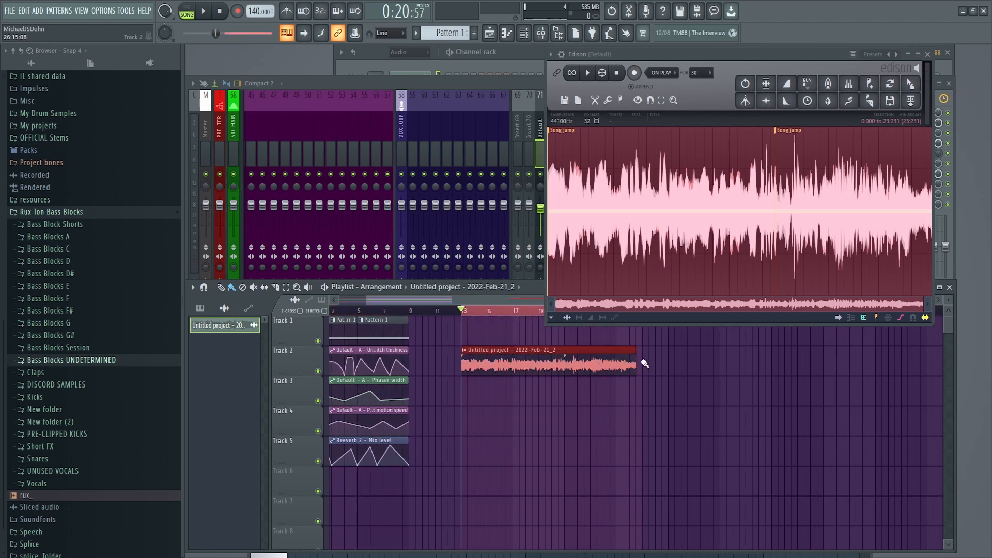
key(space)
key(space)
Step: Close Edison and open the channel settings of the recorded audio clip on Track 2
drag(708, 55, 364, 53)
click(586, 52)
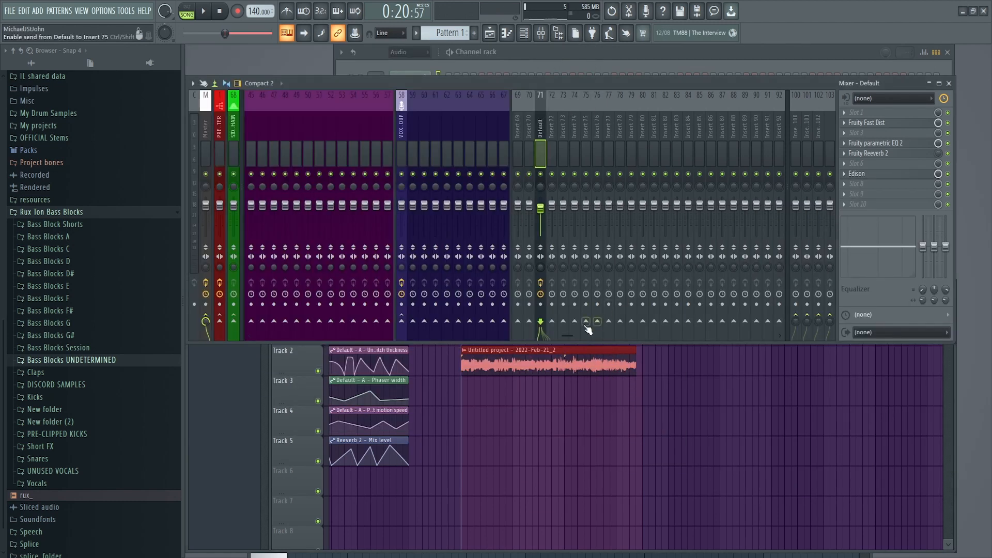
double_click(550, 354)
drag(483, 300, 470, 300)
scroll(502, 364, down, 5)
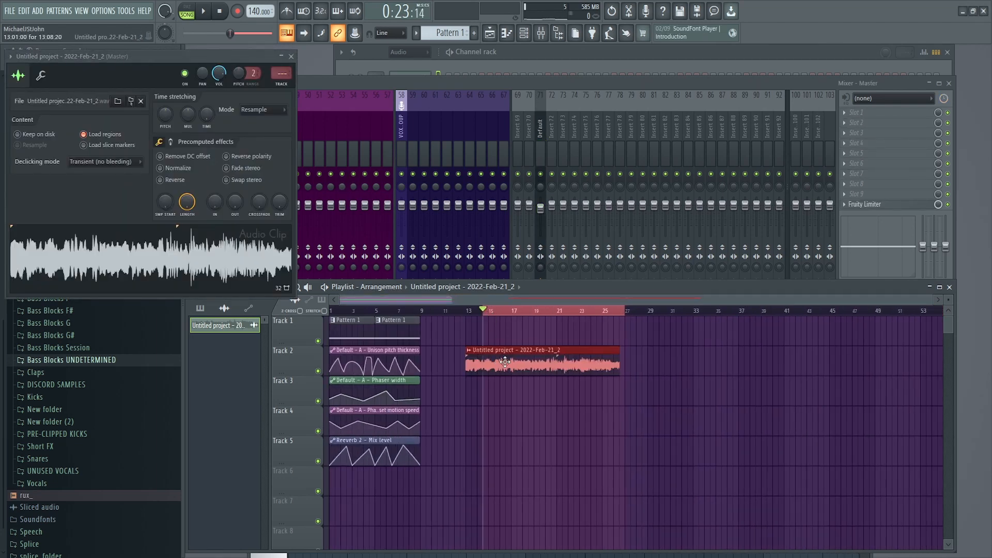
Step: Route the recorded audio clip's channel to mixer Insert 73 and close its channel settings
click(292, 57)
double_click(529, 351)
click(561, 129)
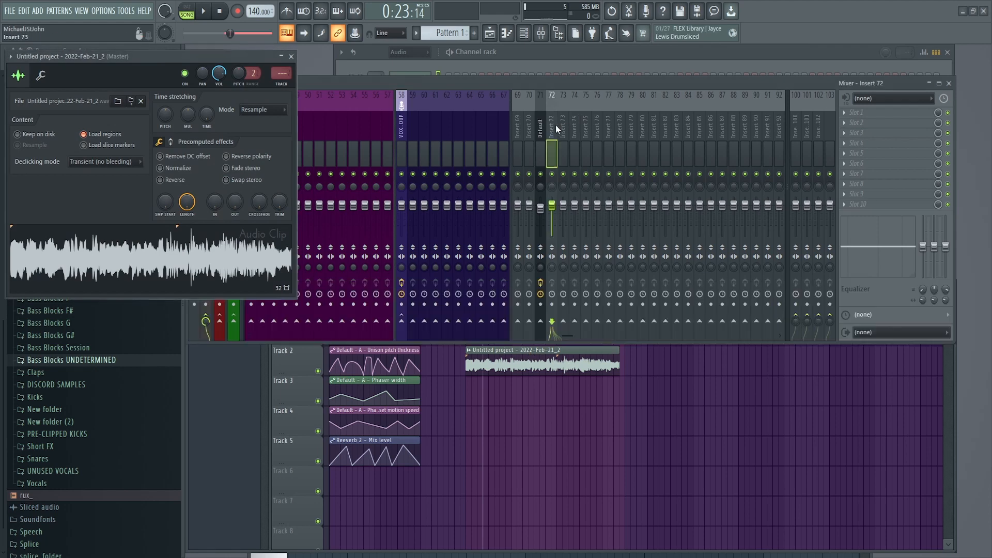
click(291, 56)
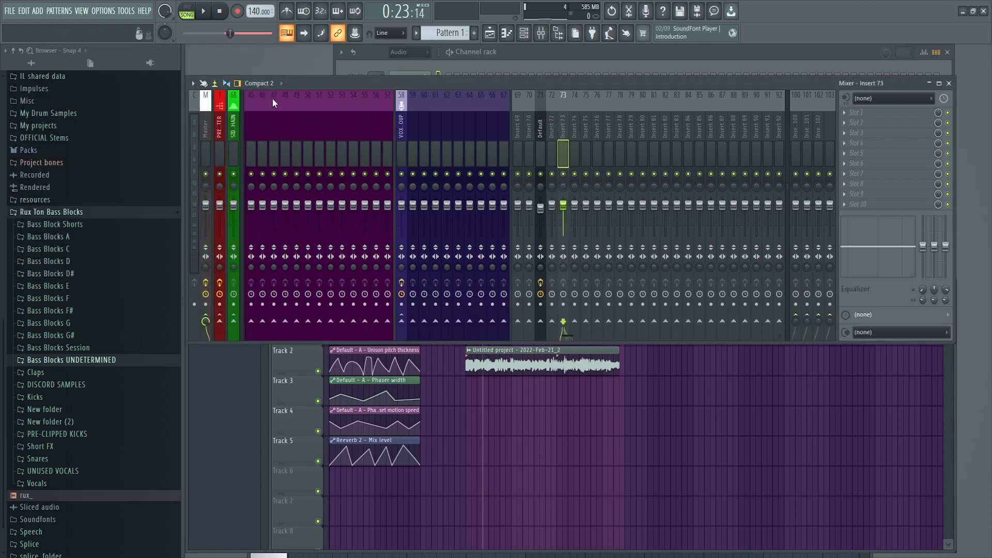
click(194, 84)
click(310, 274)
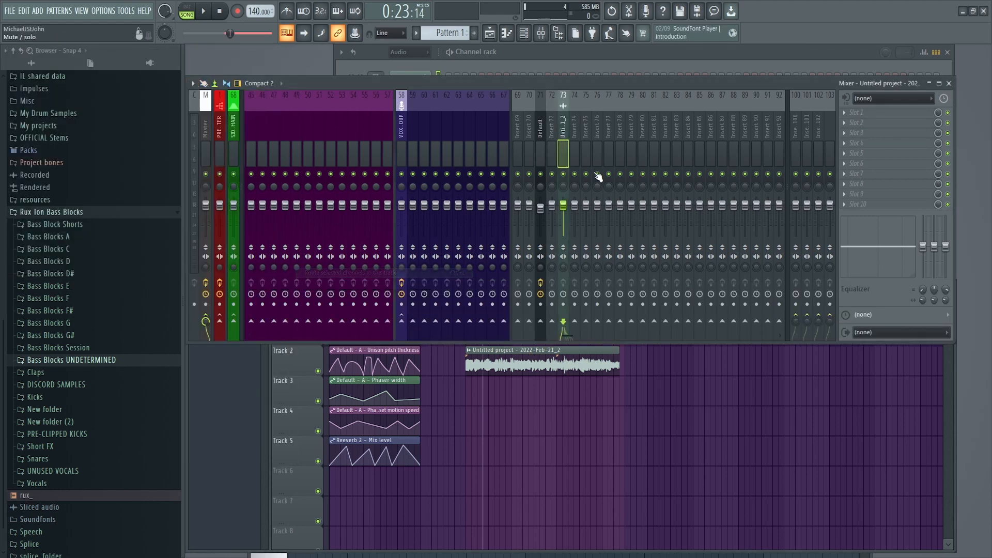
Step: Load the OTT compressor into effect slot 7 of the audio clip's mixer track
click(858, 173)
mouse_move(858, 185)
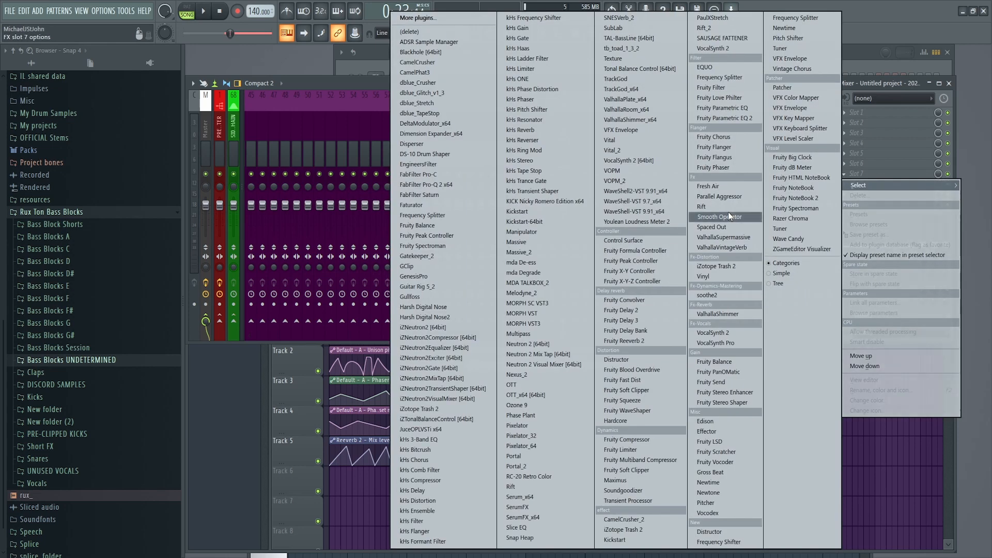
key(Down)
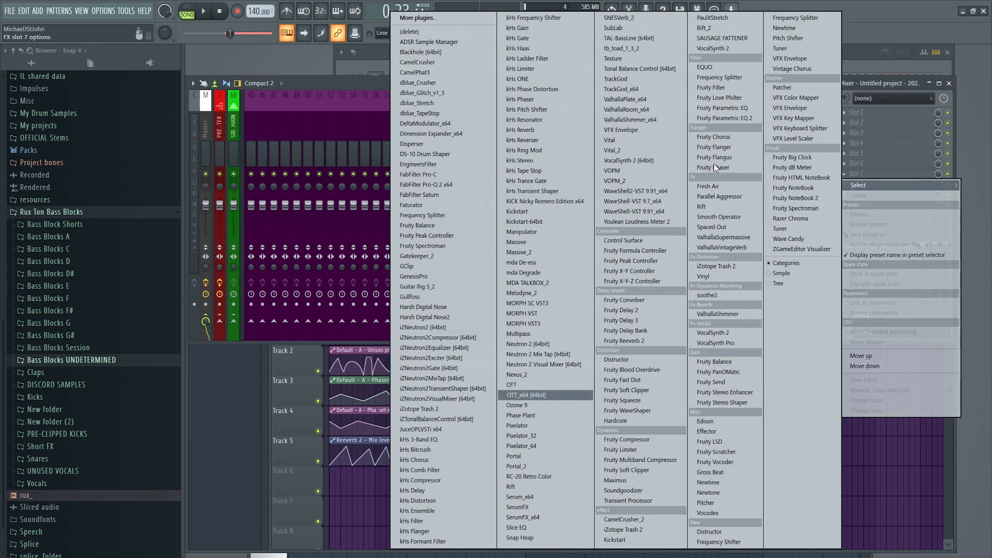
click(591, 385)
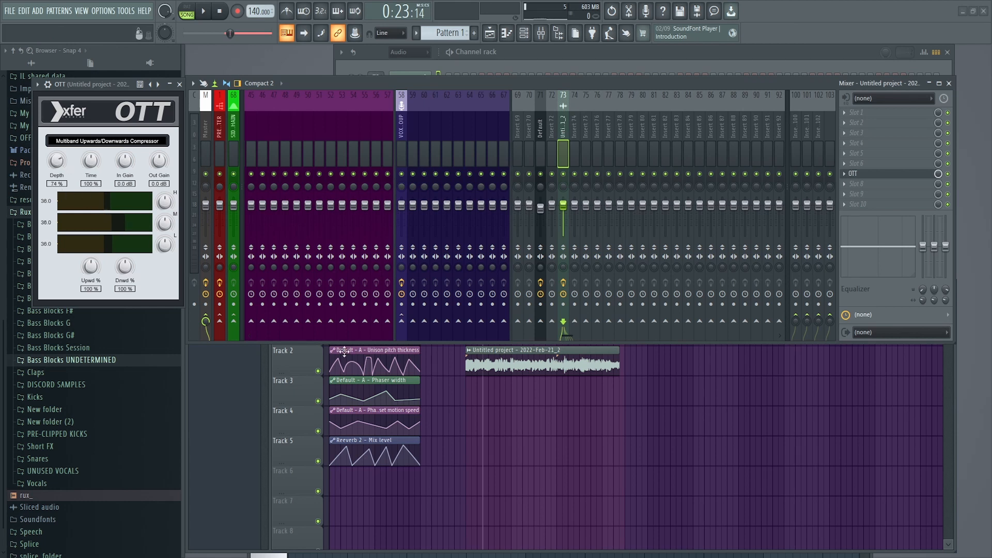
Step: Play the recorded clip from bar 13 in the playlist while raising OTT's Depth to 88%, and stop playback
key(F5)
drag(468, 313, 607, 343)
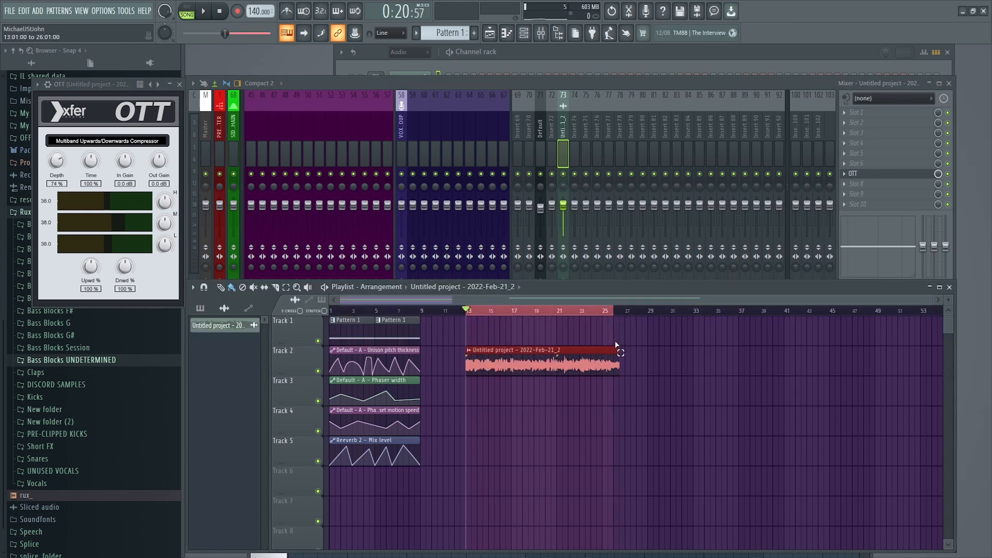
key(space)
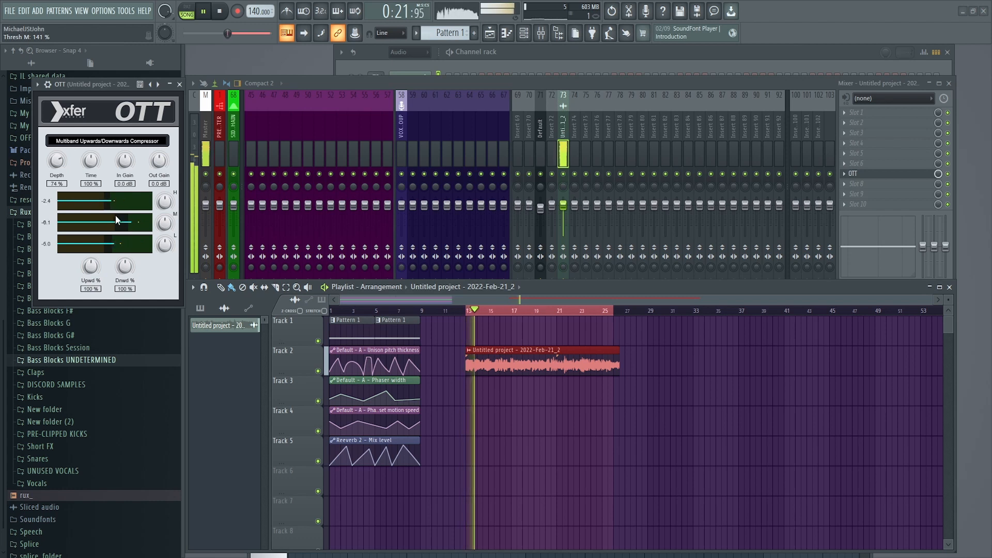
drag(60, 167, 66, 156)
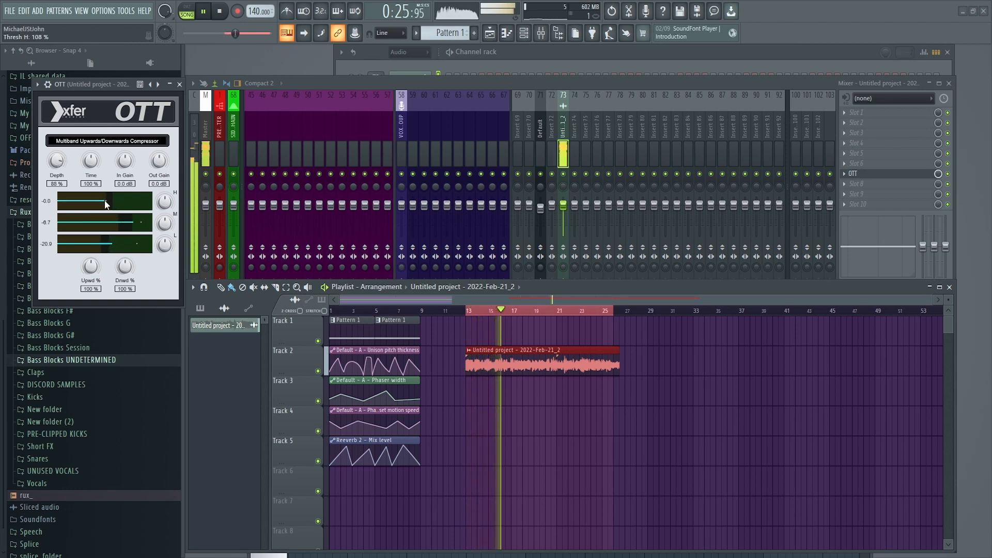
key(space)
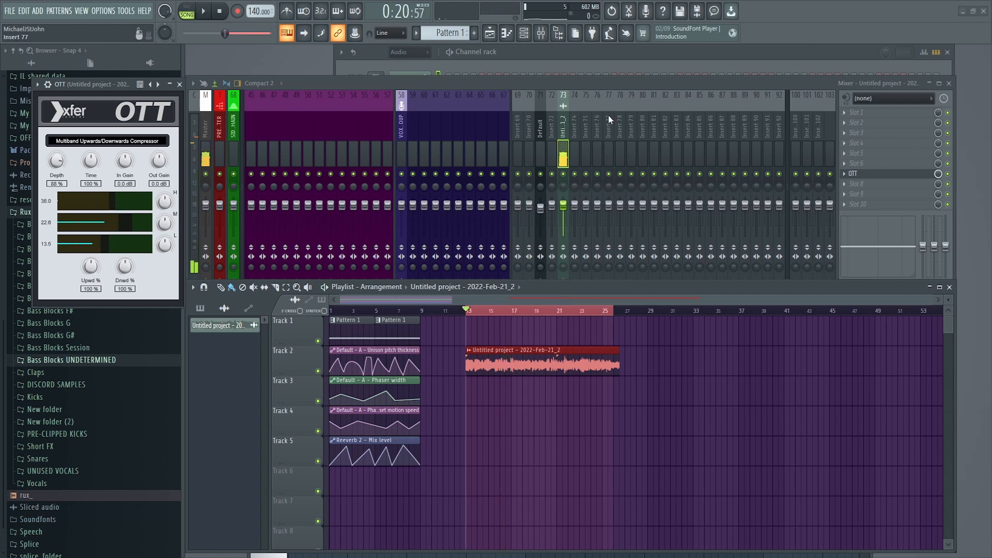
Step: Reopen Edison from the Default mixer track and enlarge its window
click(540, 130)
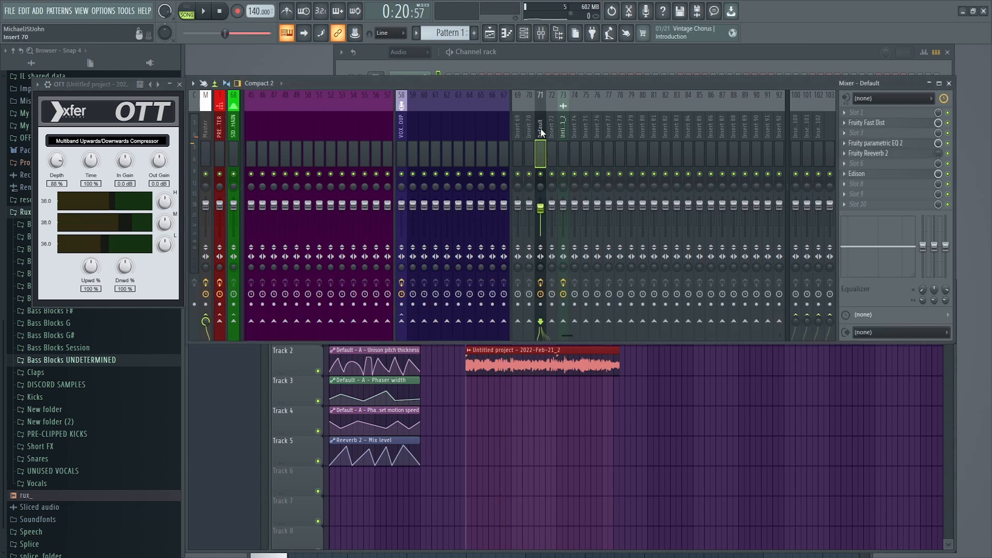
click(886, 175)
drag(592, 319, 740, 403)
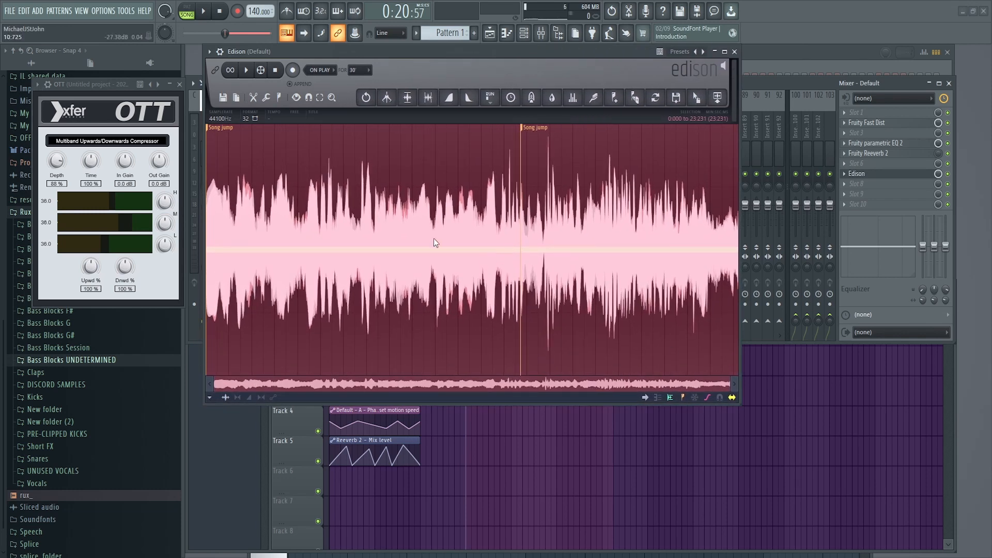
right_click(383, 234)
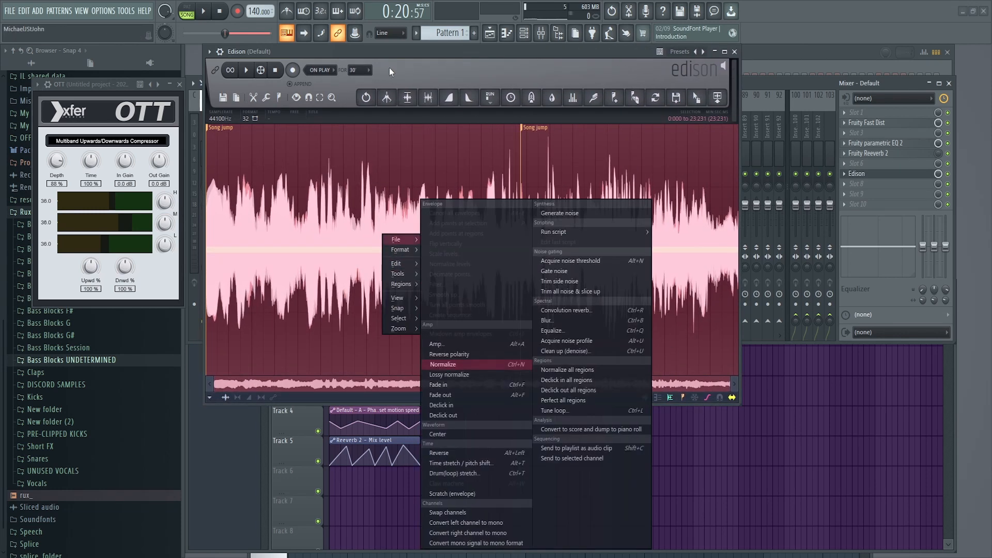
click(383, 66)
Step: Apply the Drum(loop) stretcher to the whole recording with Auto-slice off, Echo grains filling and a Smooth fade tail envelope
right_click(430, 217)
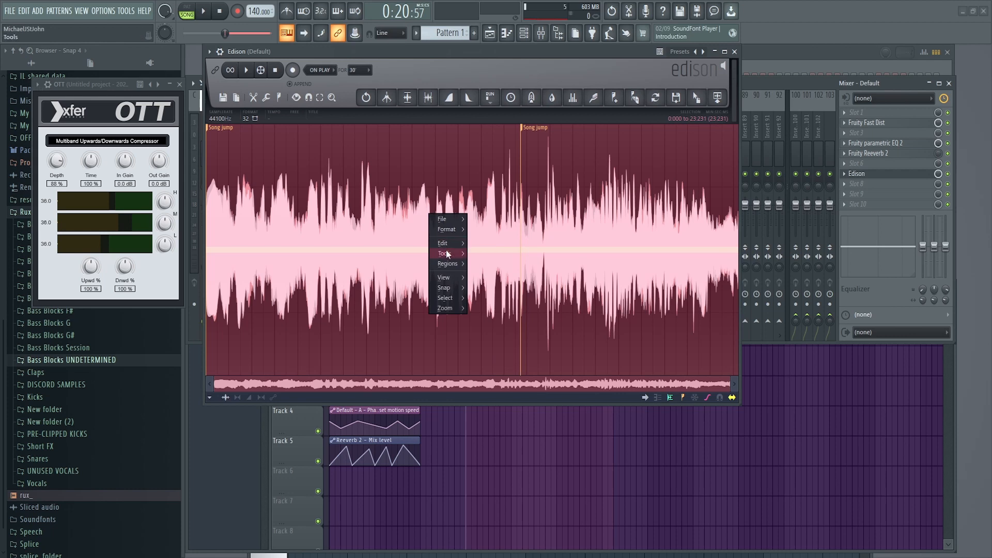
mouse_move(446, 252)
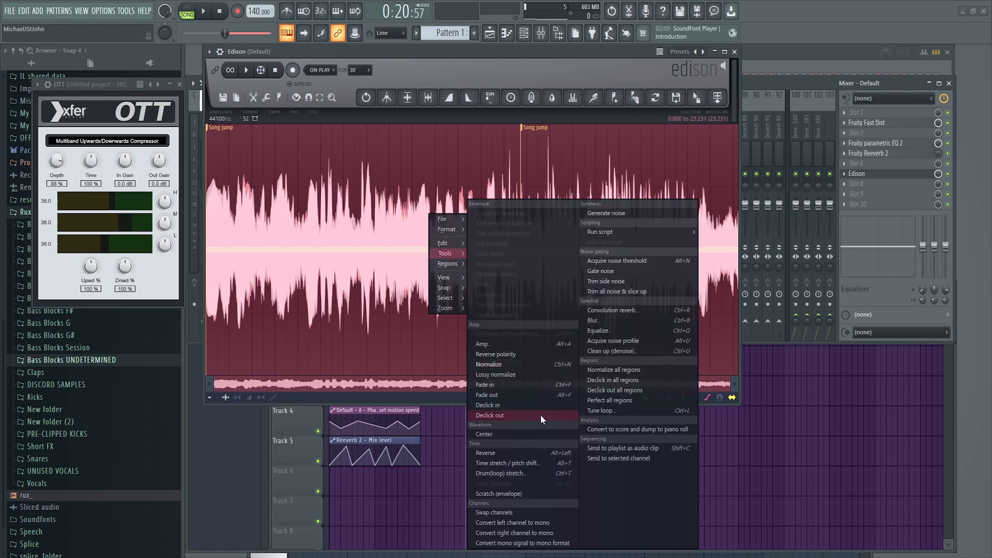
click(510, 473)
drag(381, 132, 548, 85)
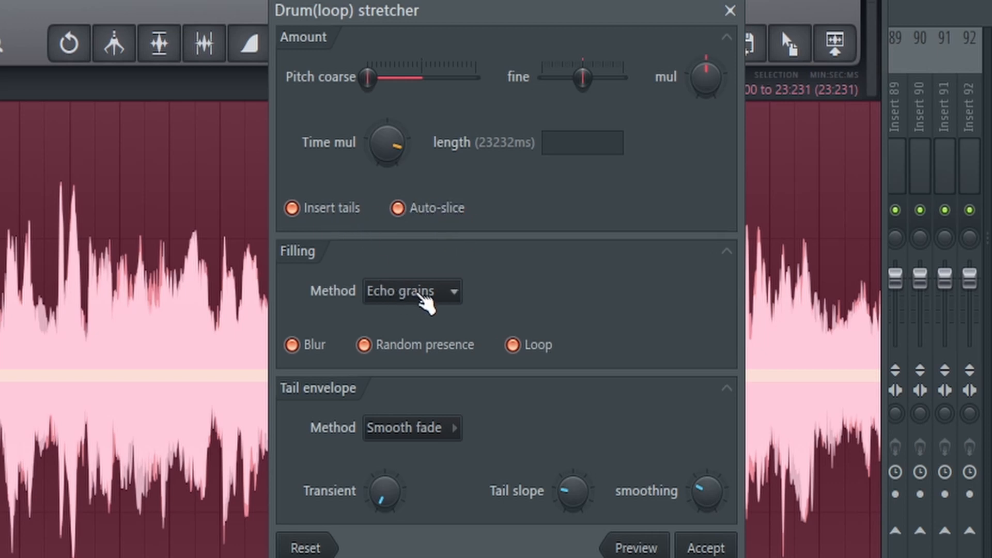
click(416, 293)
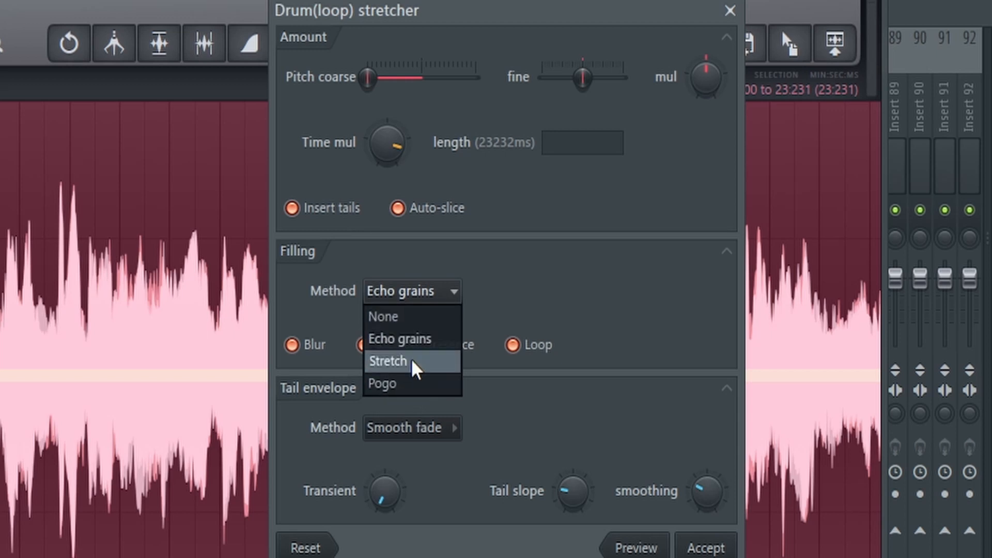
click(411, 341)
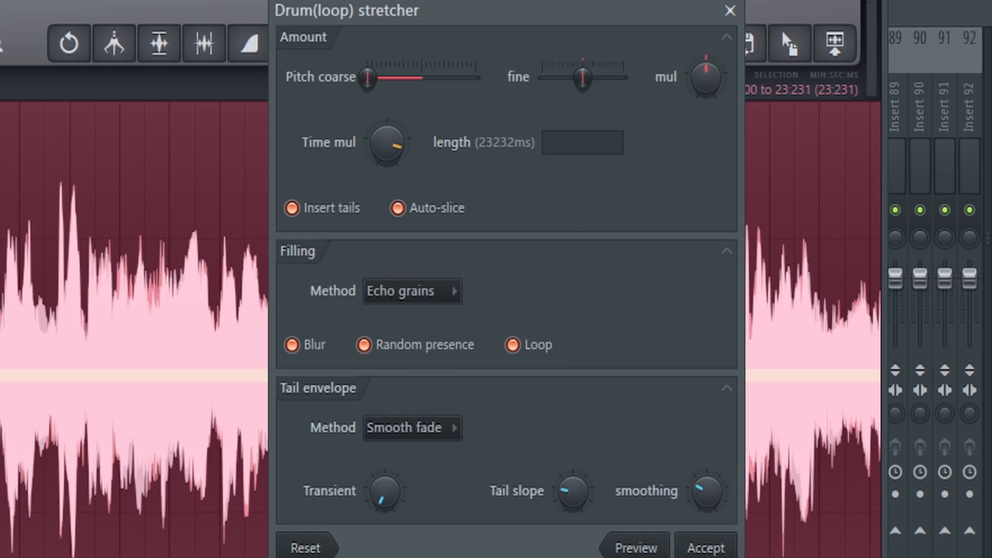
click(421, 433)
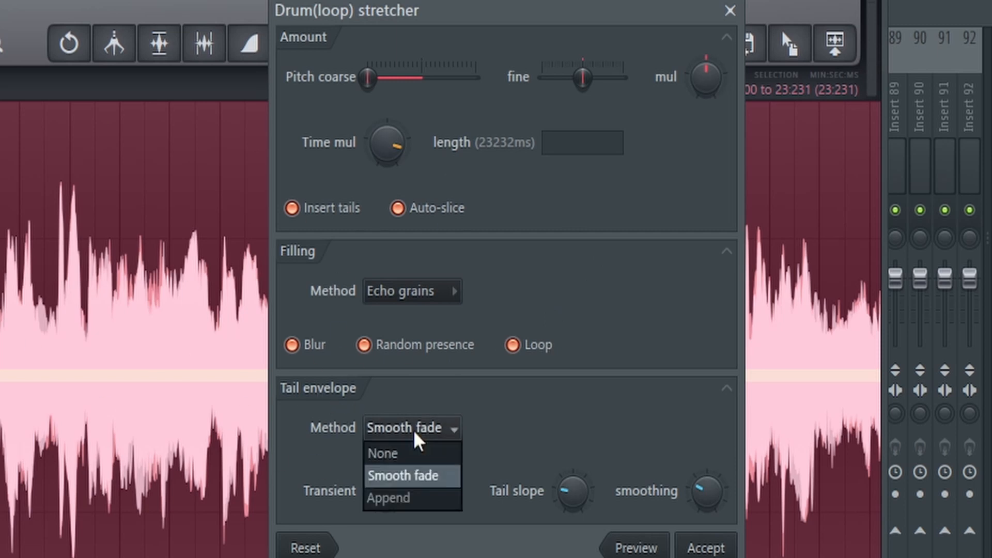
click(407, 478)
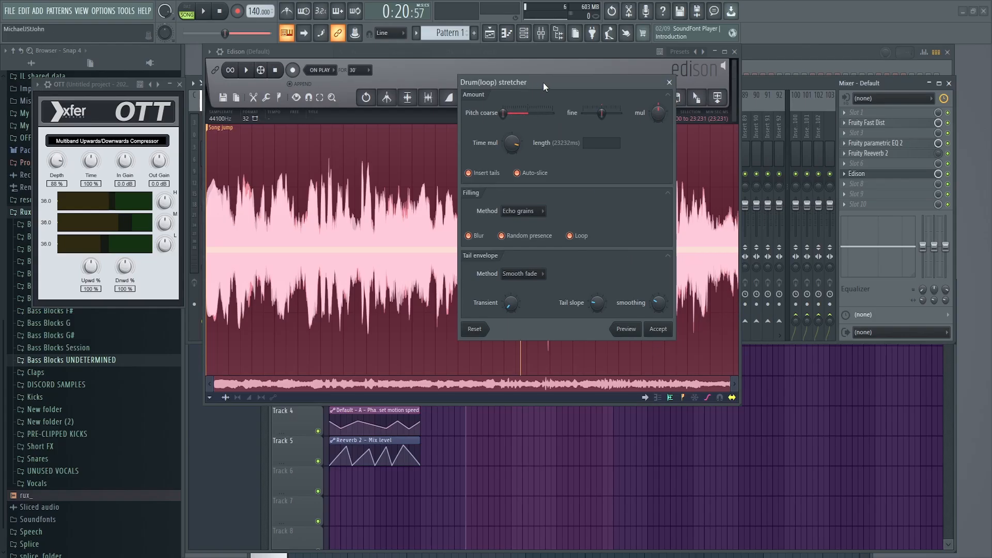
drag(542, 82, 774, 61)
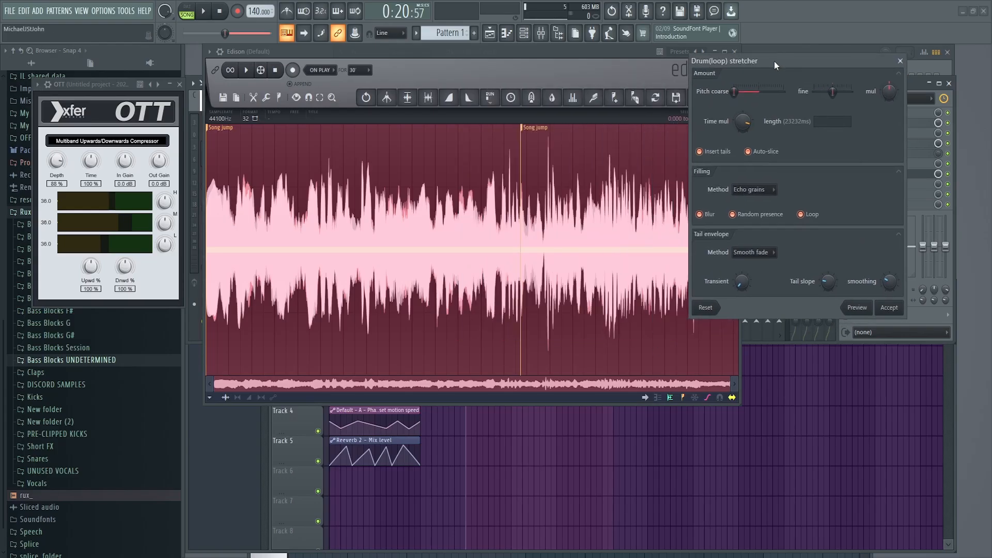
click(882, 310)
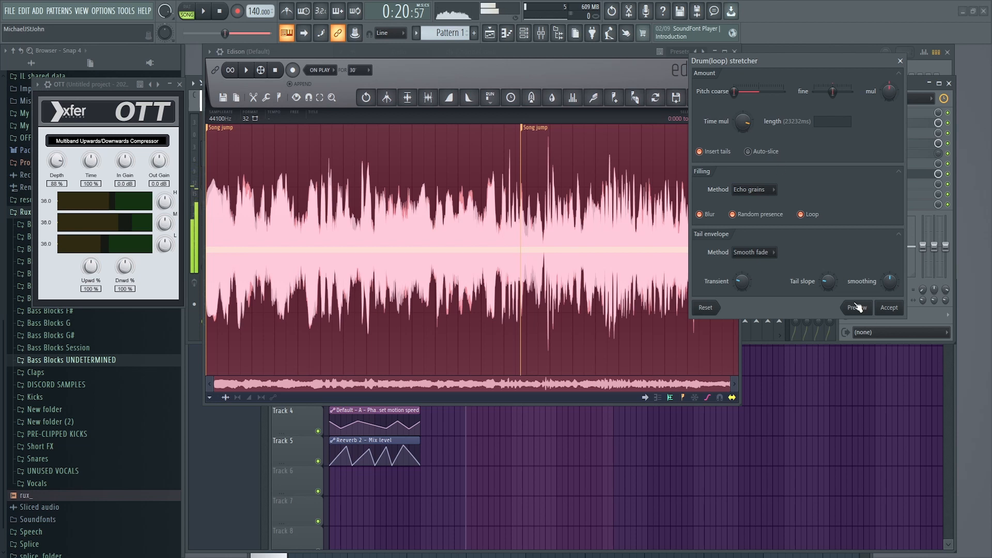
click(890, 307)
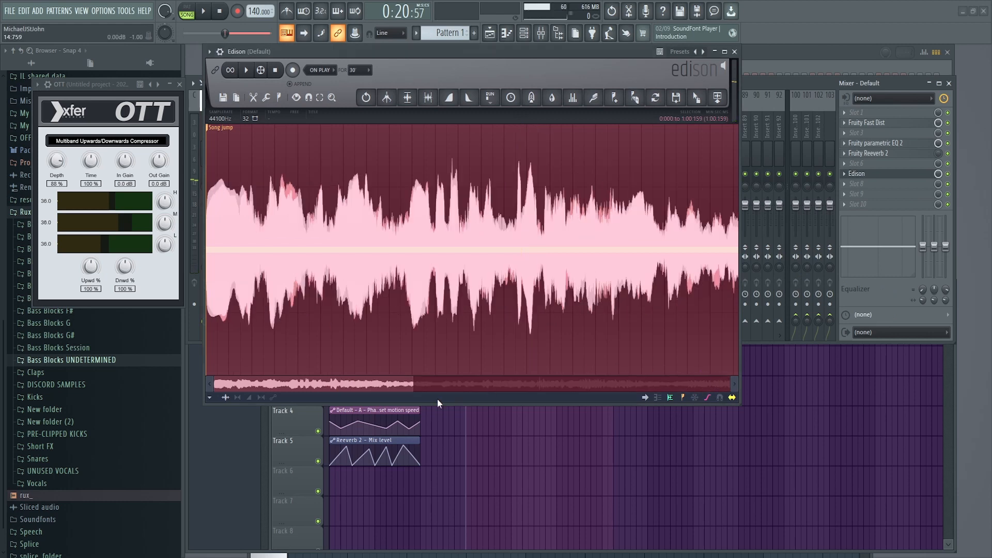
Step: Show the full stretched recording in Edison and audition it from an early point and a point in its second half
drag(414, 384, 742, 412)
click(311, 202)
key(space)
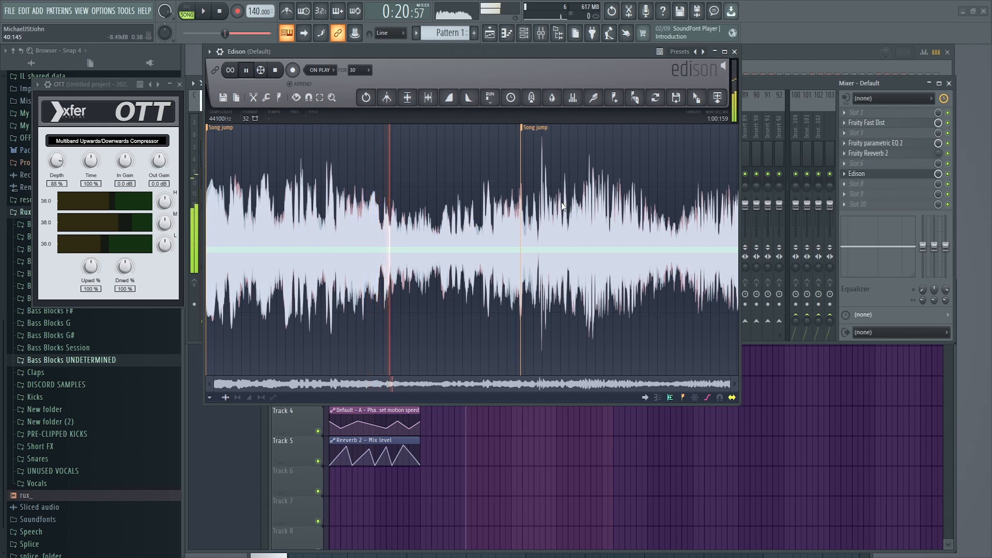
key(space)
click(587, 209)
key(space)
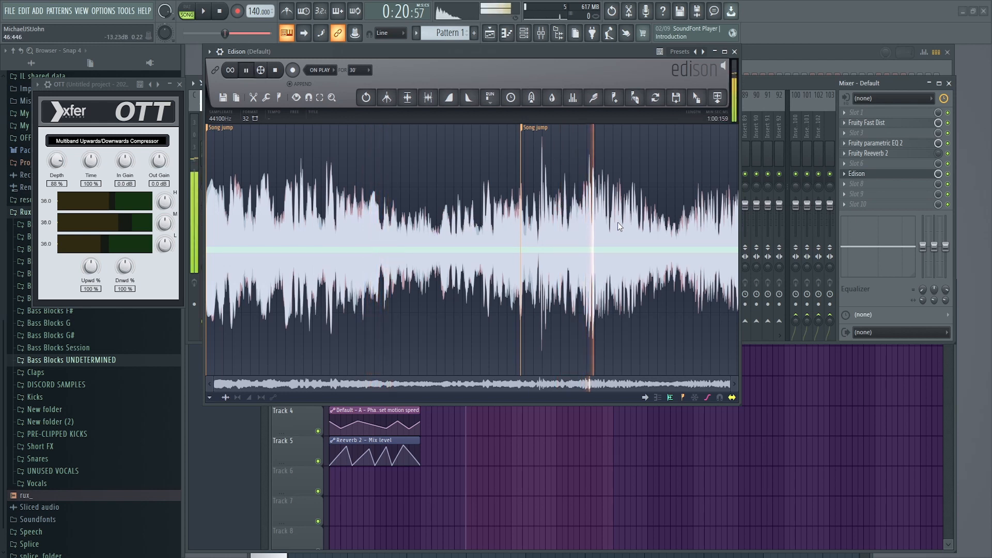
key(space)
Step: Undo the selection changes and the drum loop stretch to restore the original recording in Edison
key(ctrl+z)
key(ctrl+z)
key(ctrl+alt+z)
key(ctrl+alt+z)
key(ctrl+alt+z)
key(ctrl+alt+z)
key(ctrl+alt+z)
key(ctrl+alt+z)
key(ctrl+alt+z)
key(ctrl+alt+z)
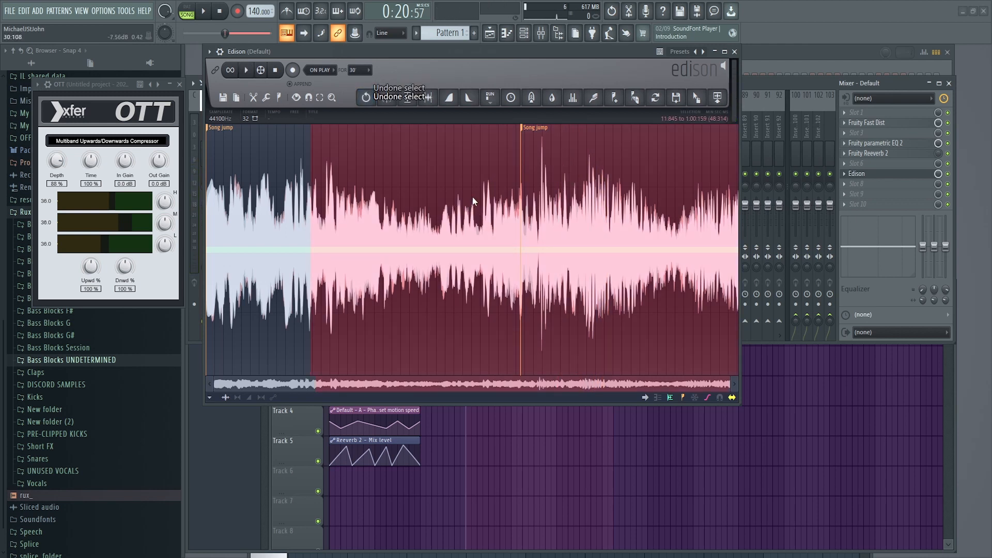
Step: Apply the Drum(loop) stretcher to the original recording with Auto-slice on, Echo grains filling and a Smooth fade tail envelope
right_click(439, 205)
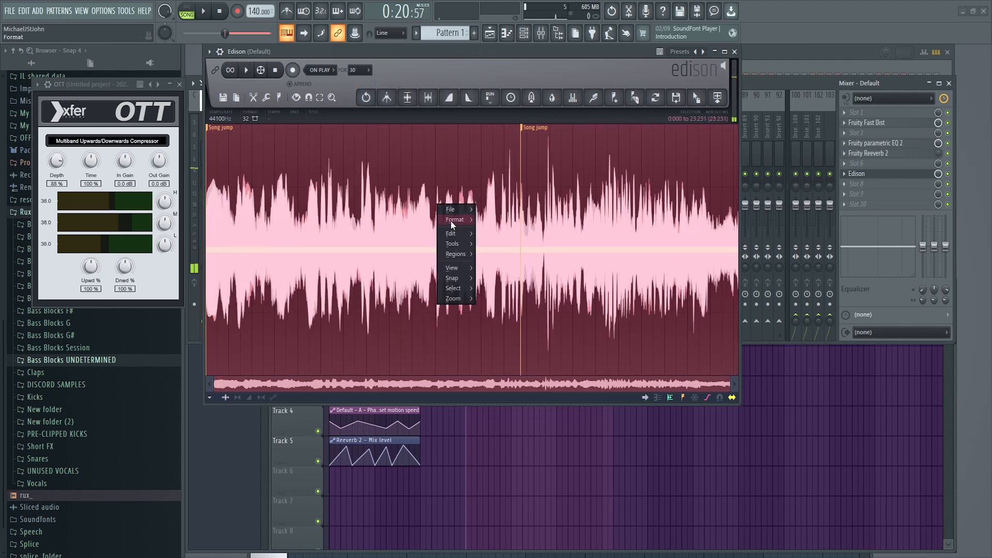
mouse_move(453, 243)
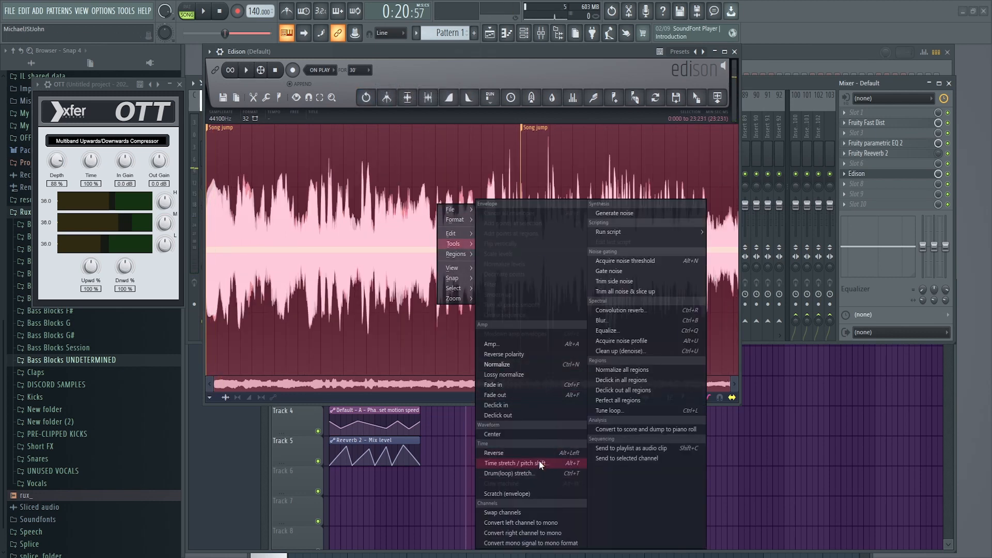
click(531, 473)
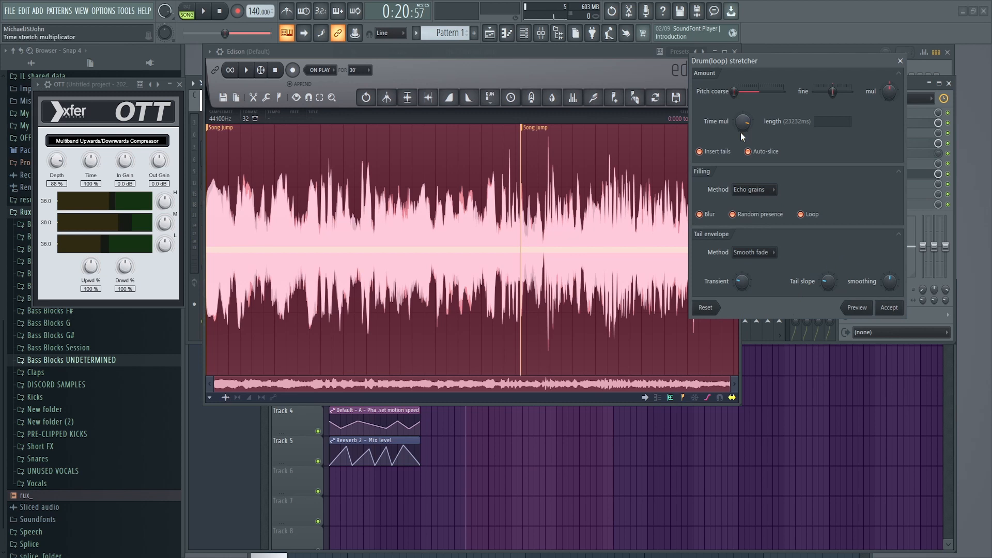
click(890, 309)
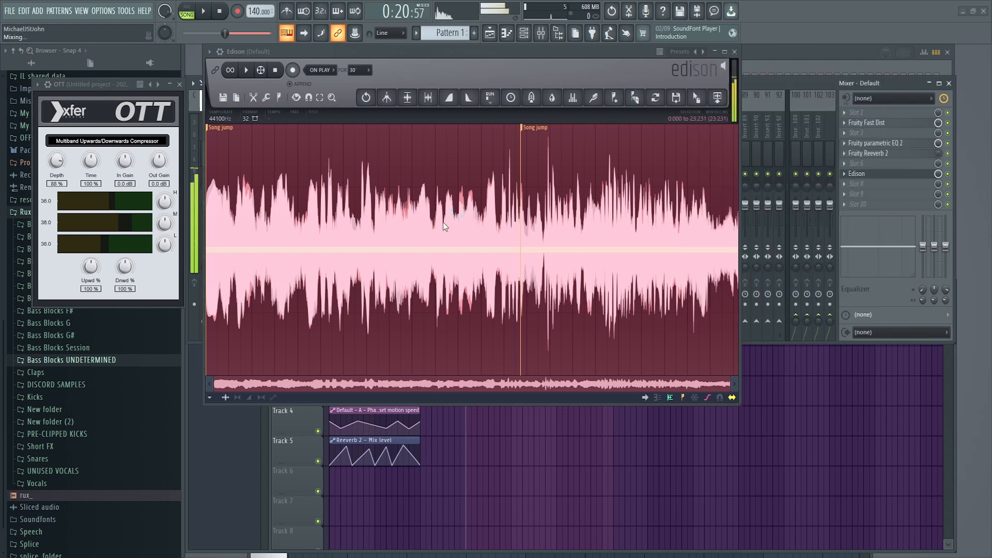
Step: Show the full auto-sliced recording in Edison and audition it from near its start and around its middle
drag(413, 382, 731, 382)
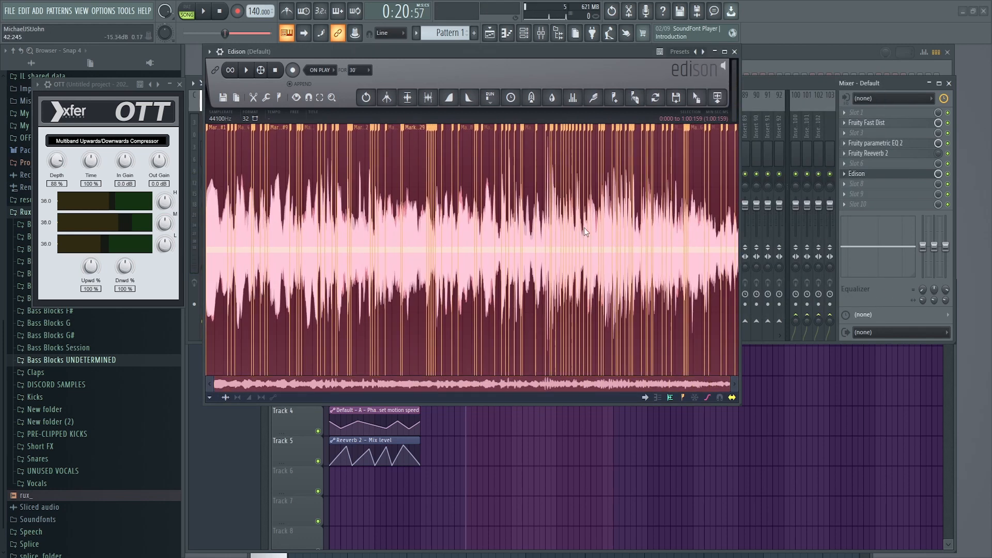
click(222, 181)
key(space)
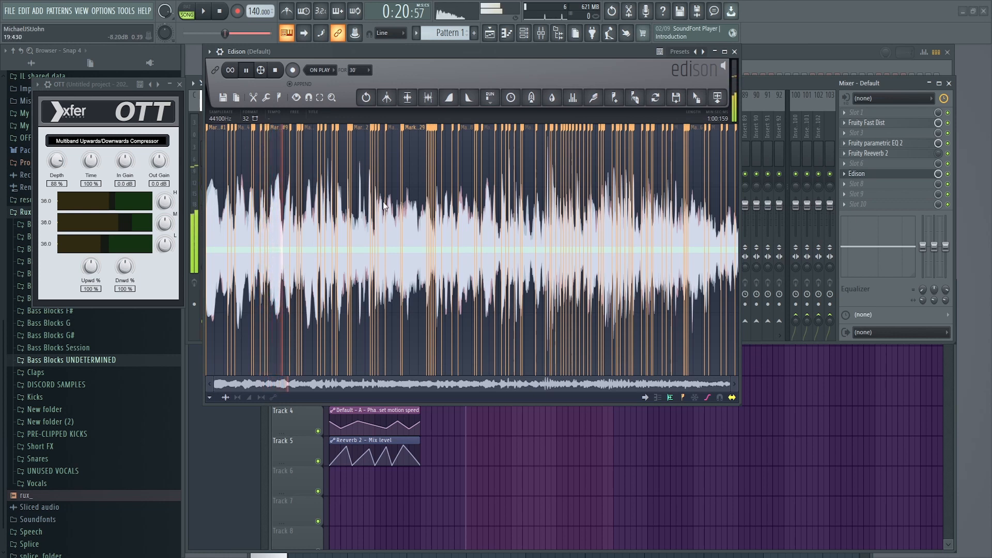
click(466, 173)
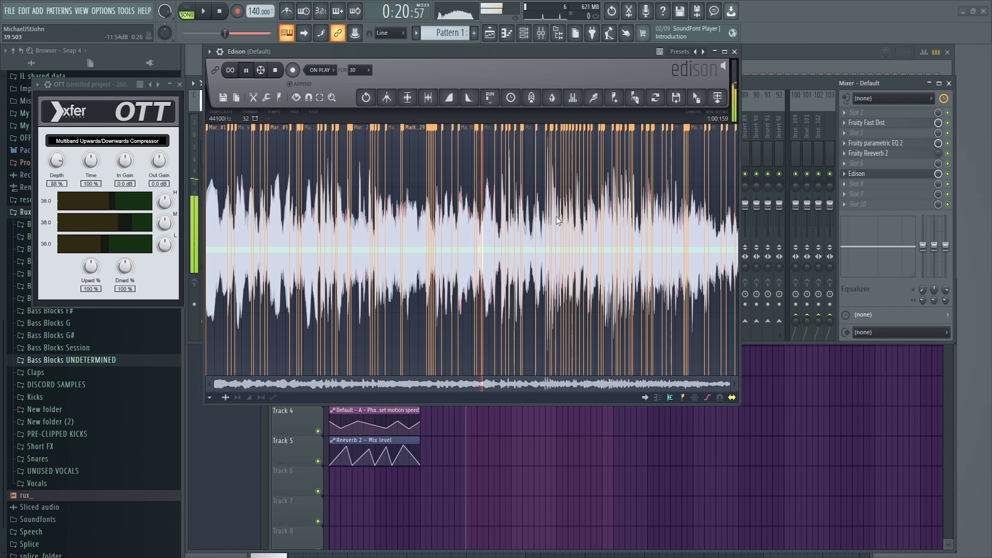
key(space)
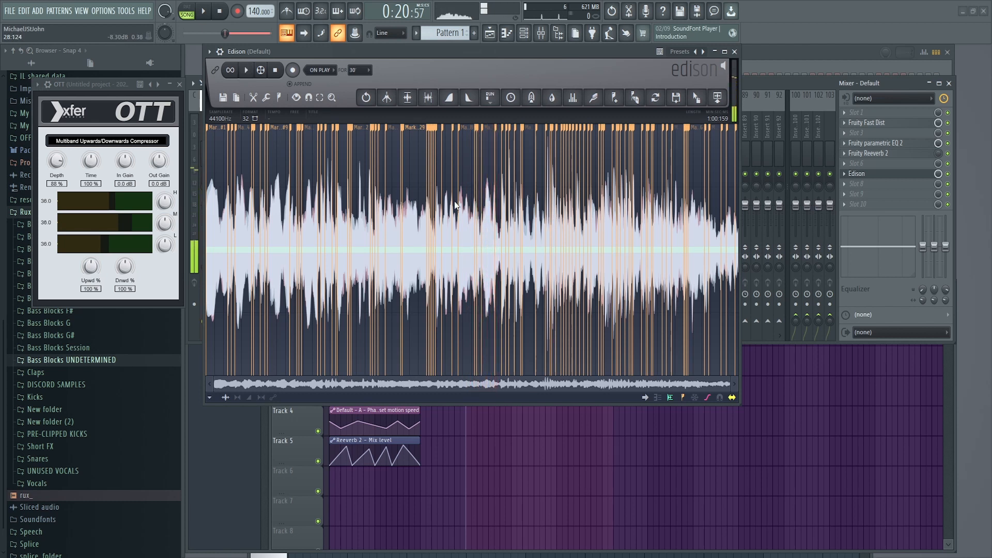
Step: Apply Declick out to the auto-sliced recording in Edison and audition its beginning
right_click(411, 225)
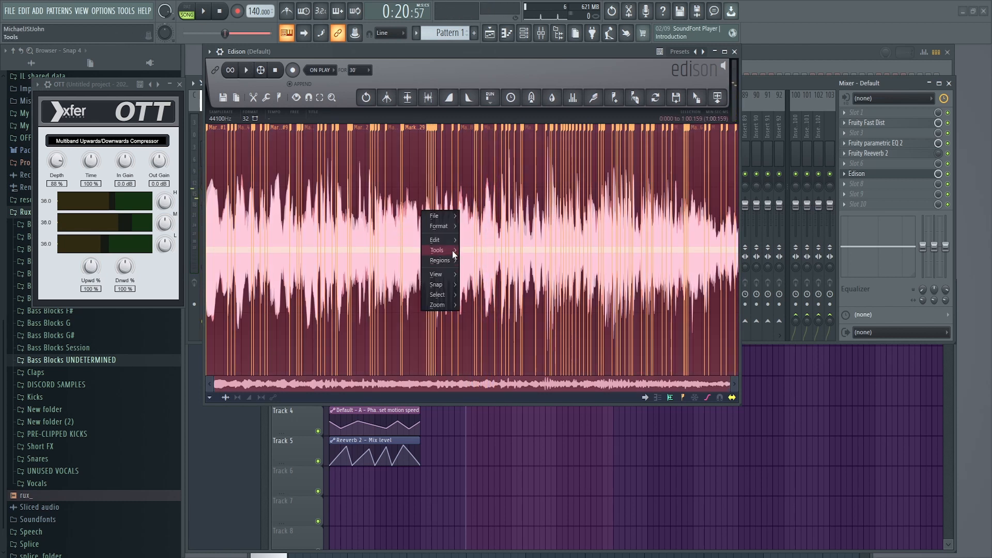
mouse_move(453, 251)
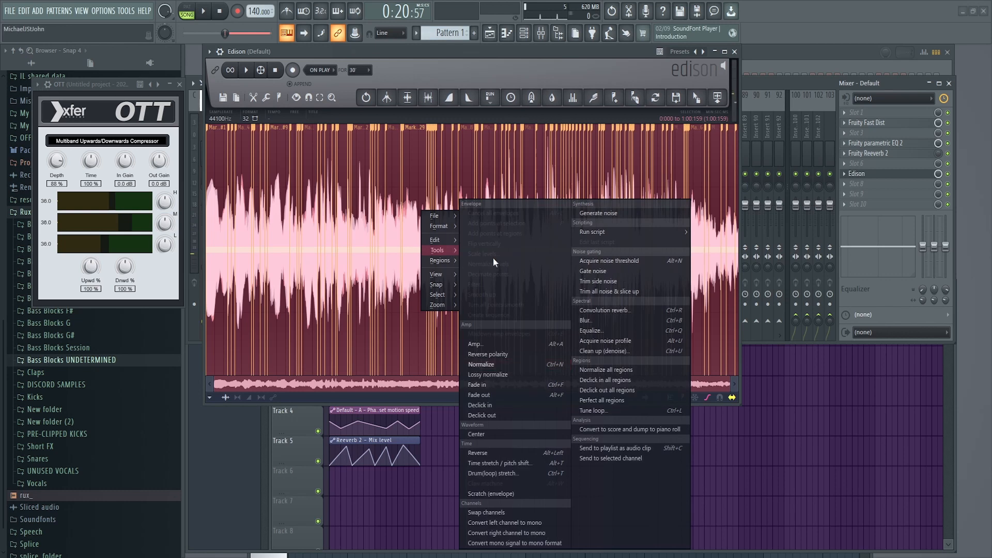
click(525, 407)
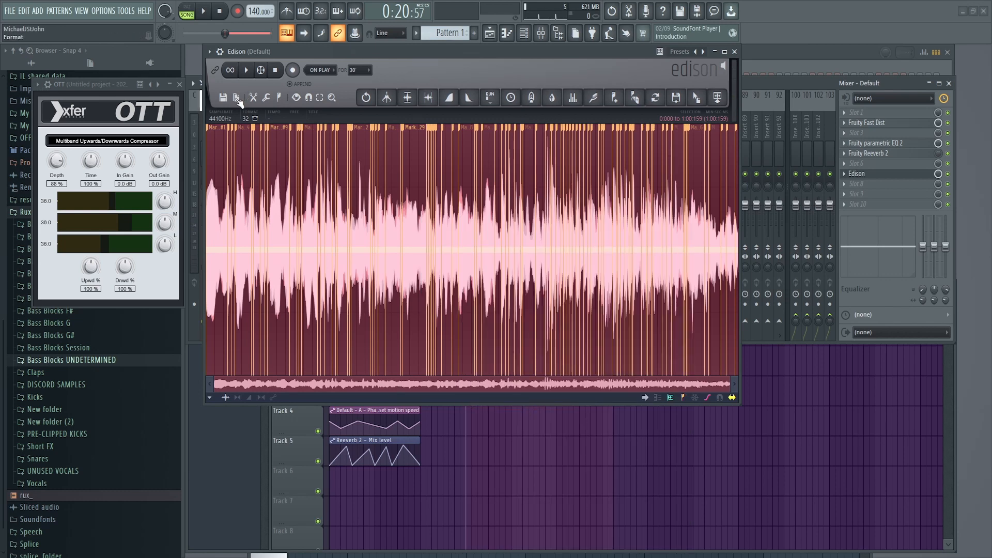
key(space)
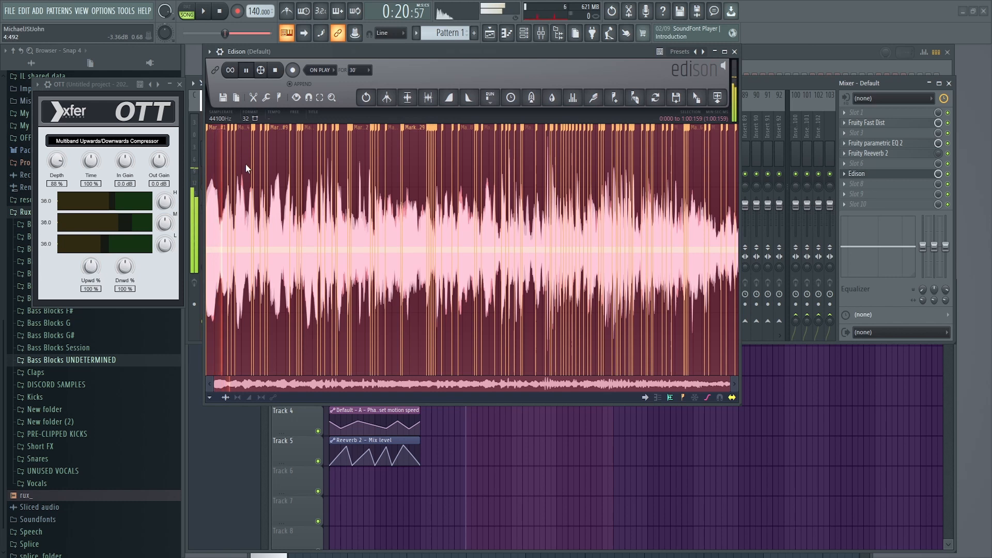
key(space)
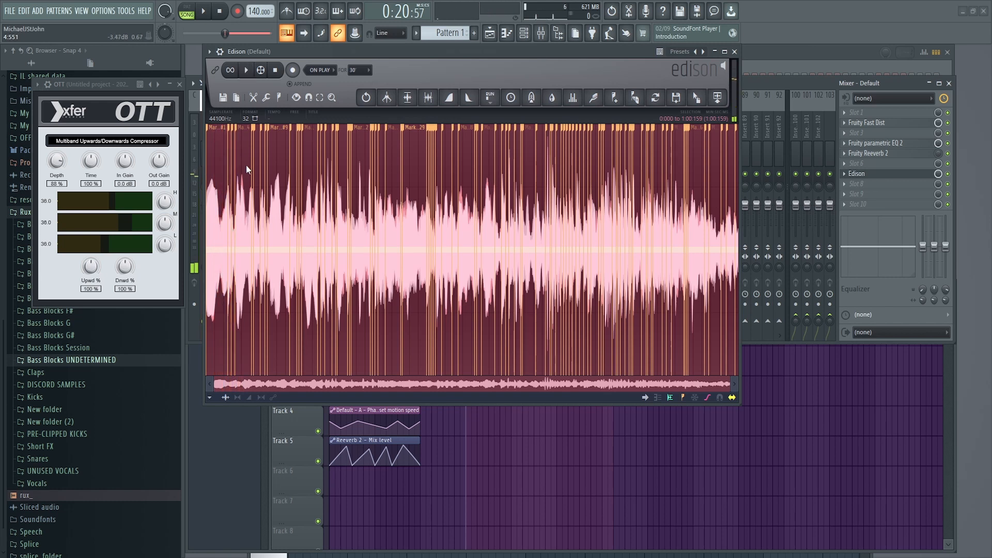
right_click(245, 171)
mouse_move(274, 209)
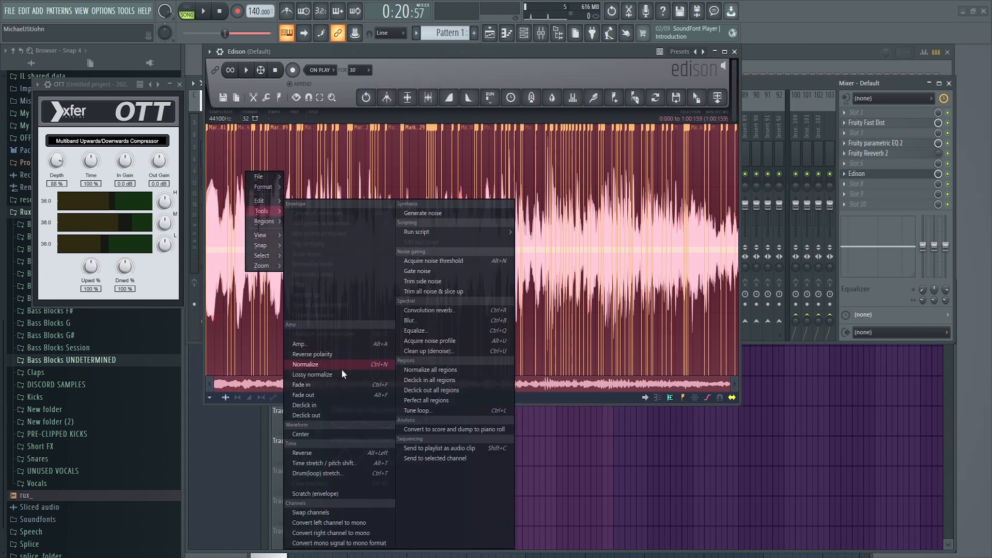
click(352, 476)
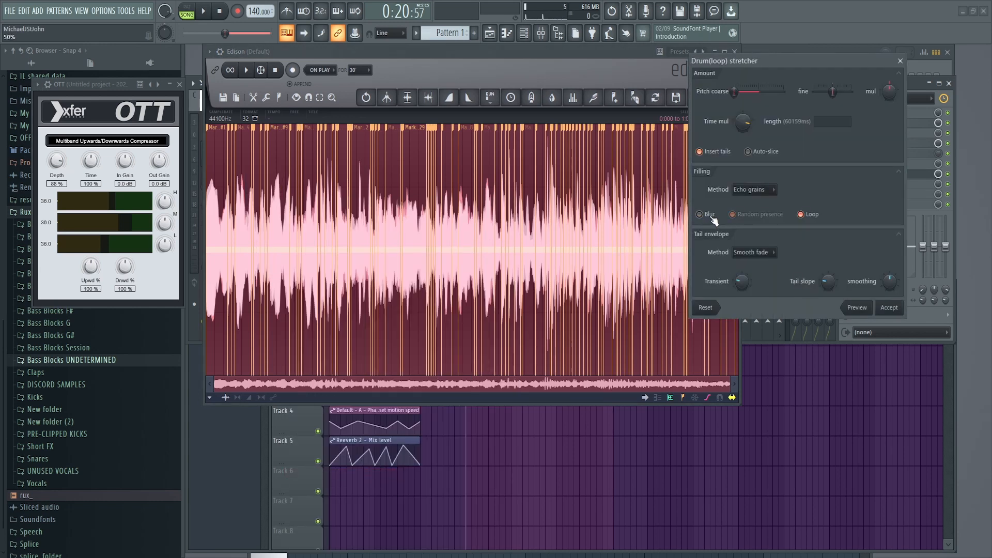
click(900, 60)
Step: Undo the declick, the selection change and the drum loop stretch to restore the original recording in Edison
key(ctrl+z)
key(ctrl+z)
key(ctrl+z)
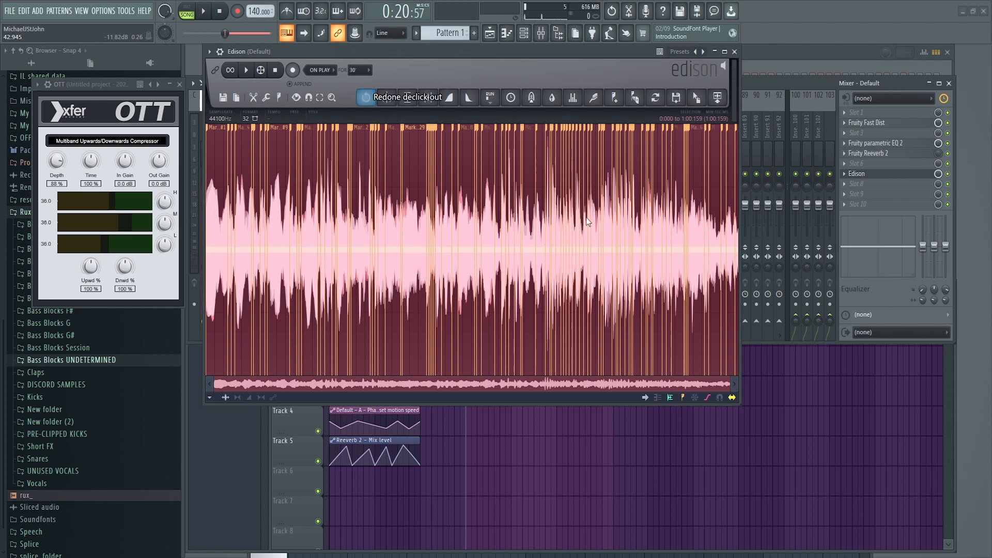
key(ctrl+z)
key(ctrl+z)
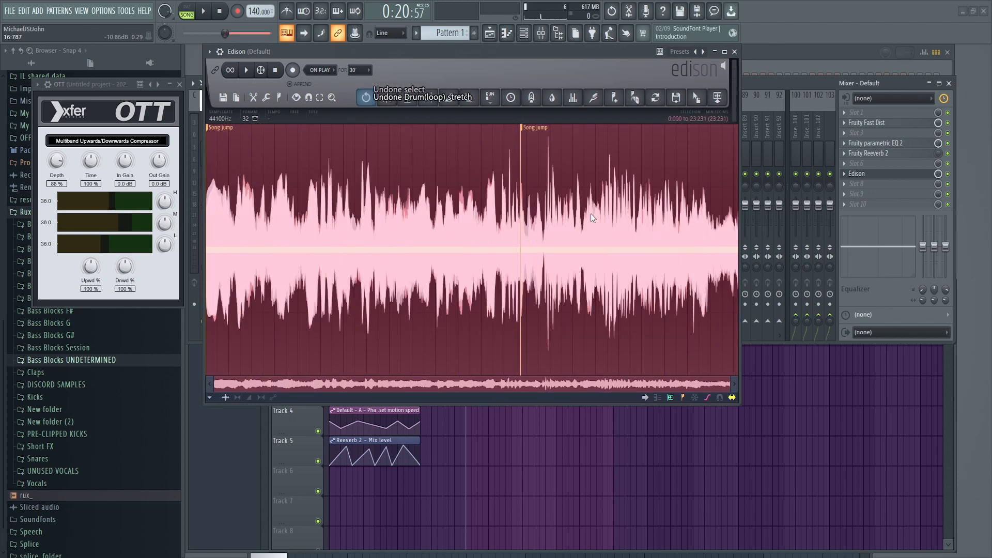
Step: Open the Drum(loop) stretcher on the original recording with Auto-slice on, preview it and raise the tail envelope smoothing to maximum
right_click(457, 215)
mouse_move(482, 257)
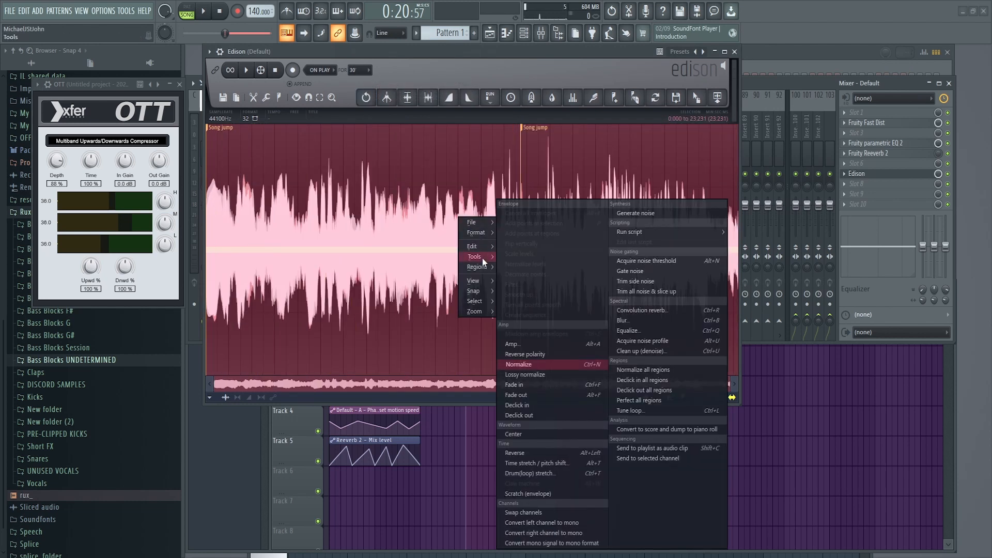
click(538, 473)
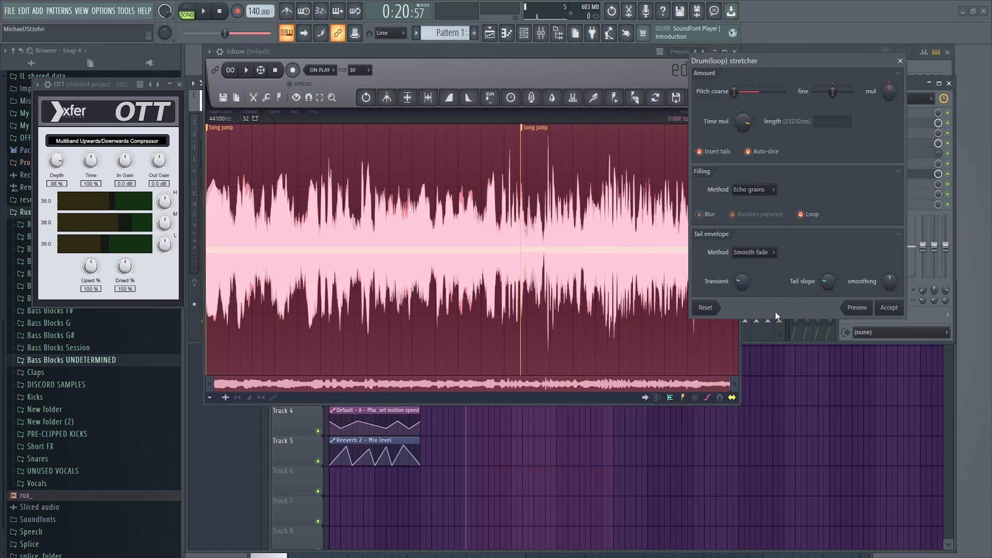
click(882, 290)
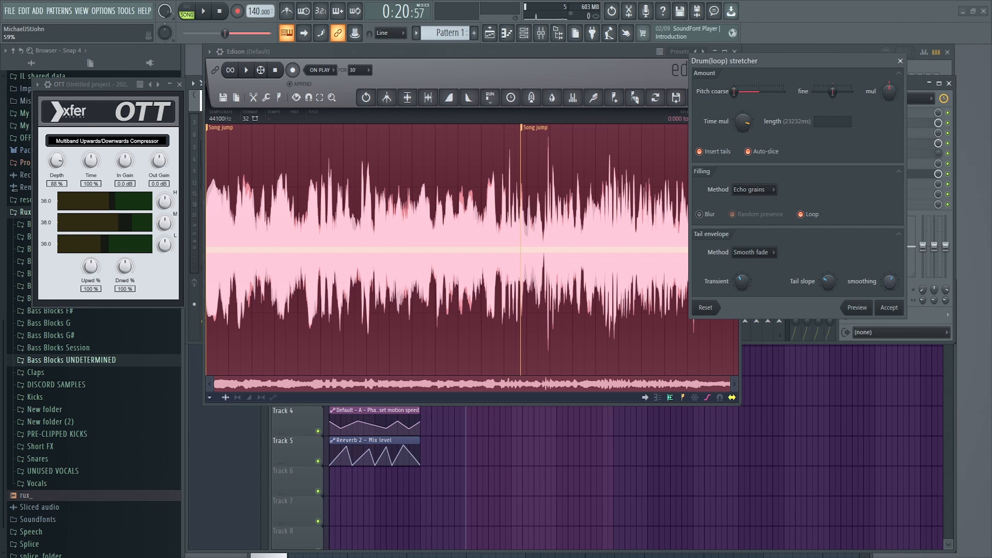
click(857, 309)
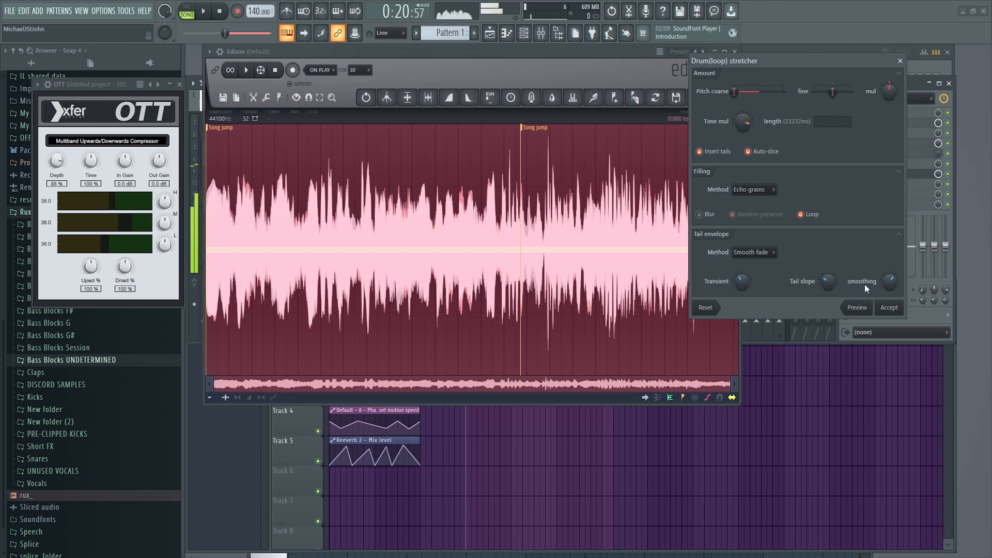
drag(891, 282, 891, 261)
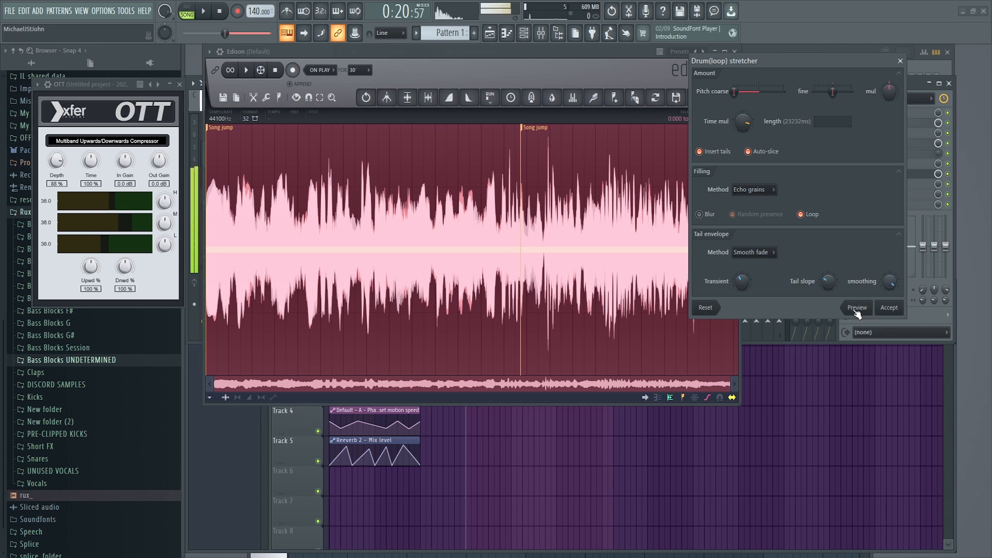
Step: Adjust the tail envelope's Transient, enable Blur for the filling and preview the stretched sound
drag(743, 284, 743, 273)
drag(748, 286, 747, 287)
click(866, 309)
click(710, 219)
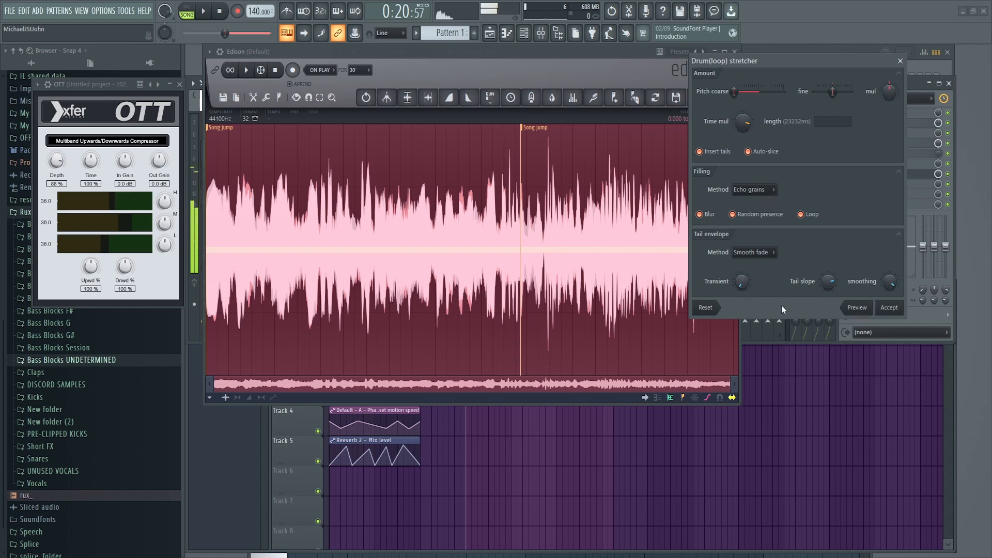
click(857, 308)
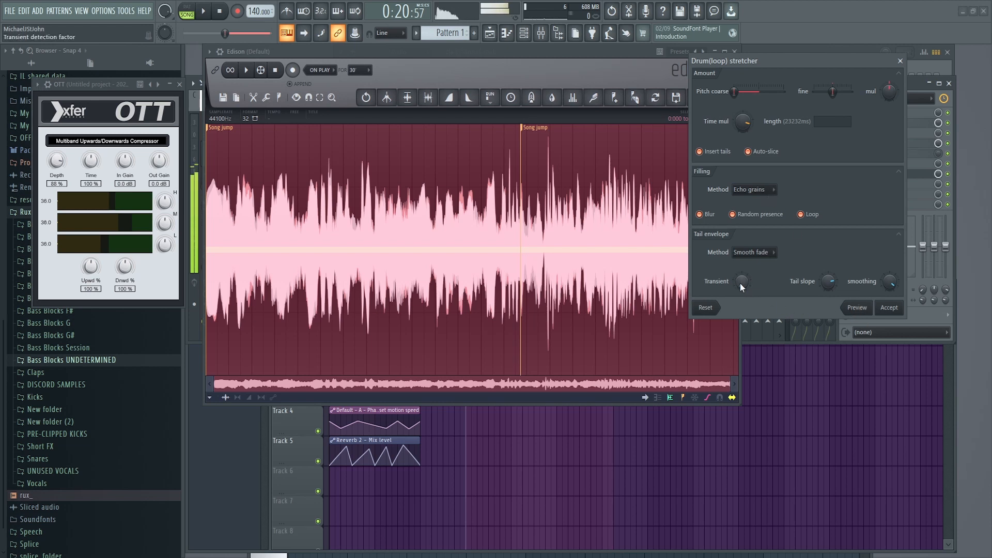
Step: Try the Pogo filling method in the drum loop stretcher and listen to its sound
click(755, 190)
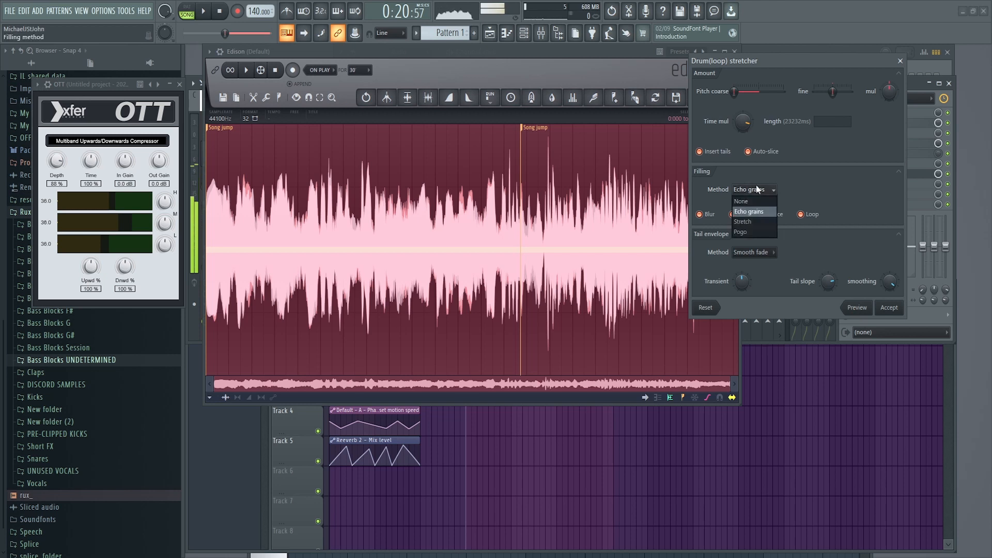
click(754, 231)
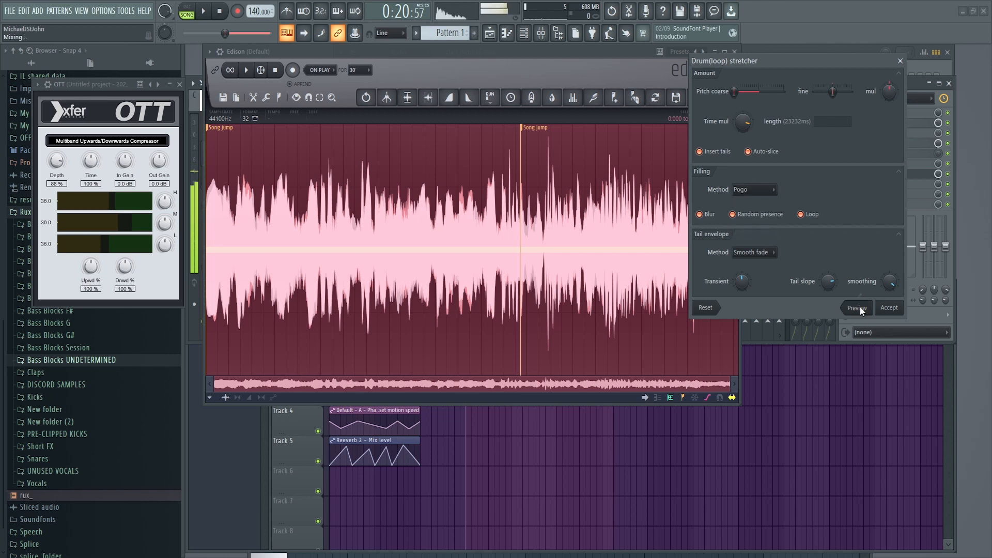
click(756, 195)
click(752, 217)
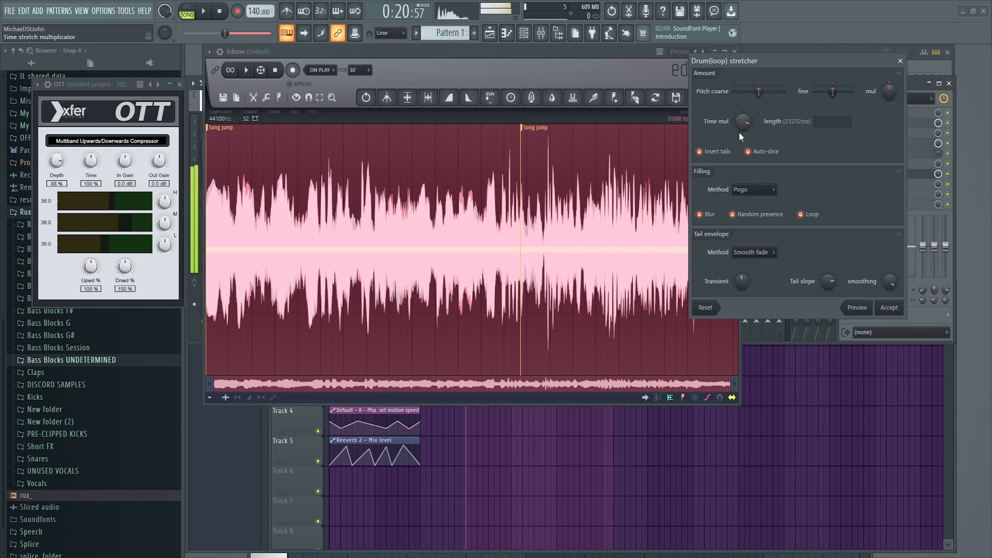
Step: Try the Stretch filling method in the drum loop stretcher and preview it
click(758, 188)
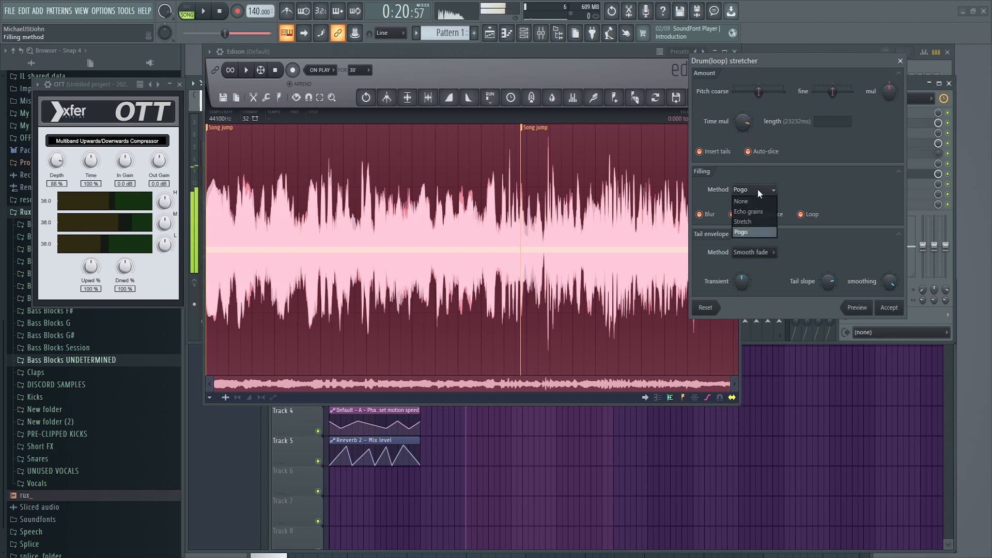
click(755, 221)
click(855, 310)
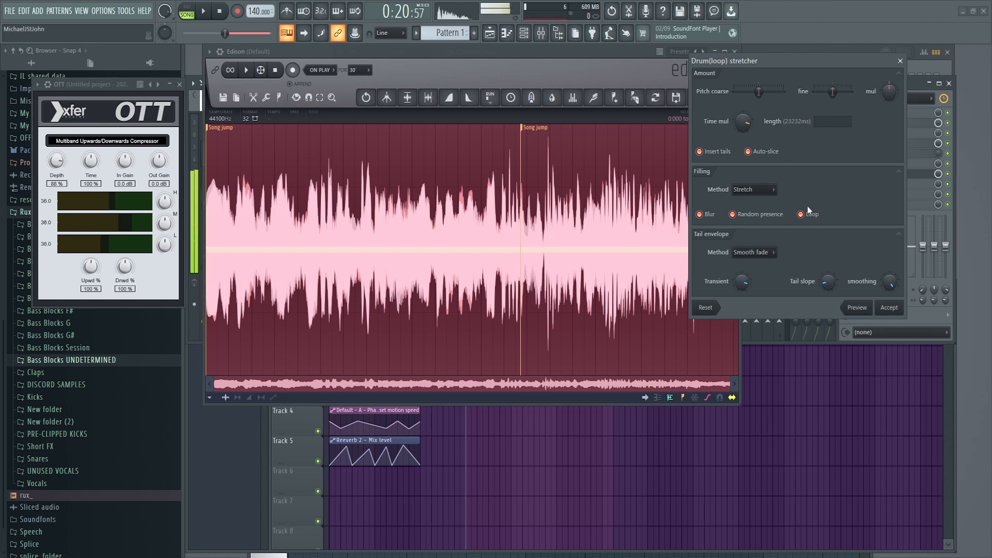
Step: Lower the stretcher's Pitch coarse to its minimum and preview the result
click(754, 190)
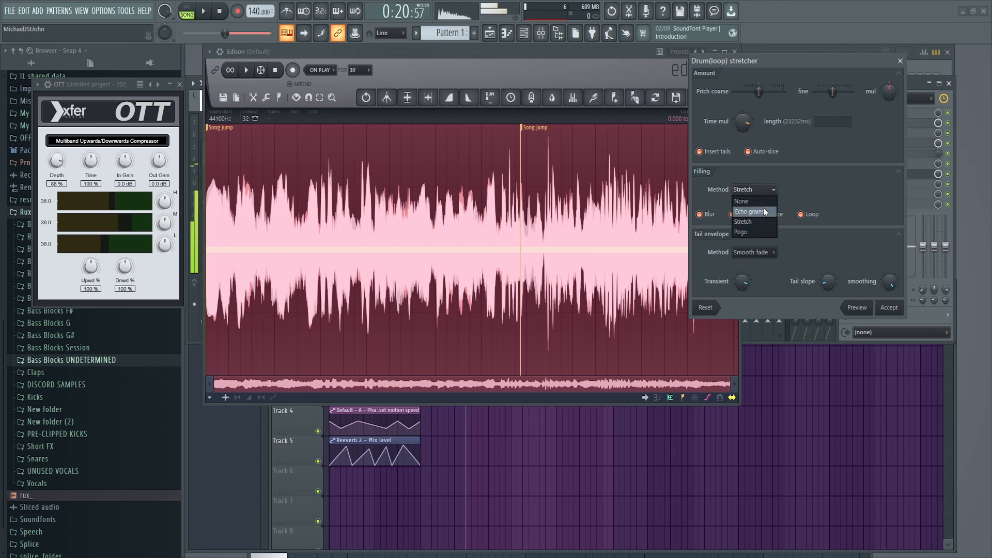
click(821, 170)
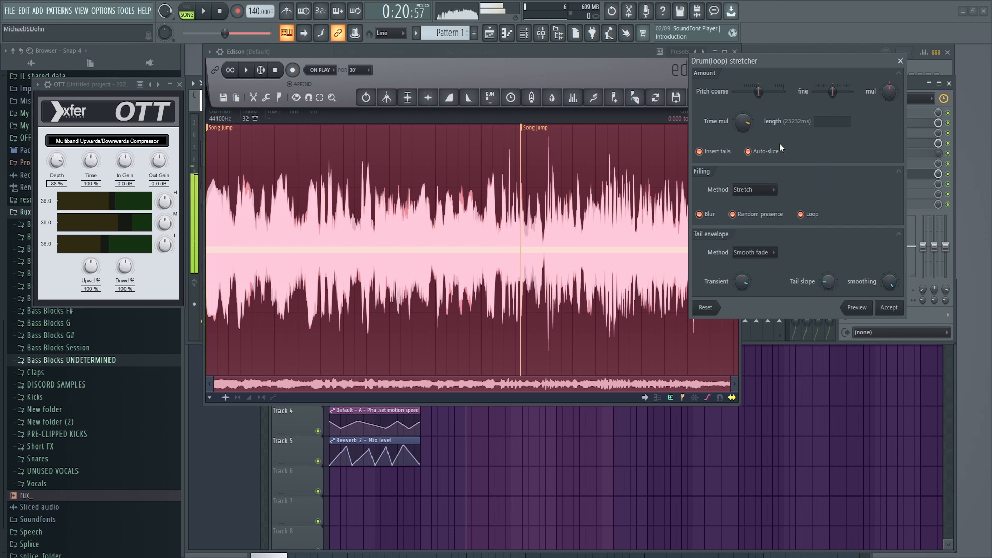
drag(759, 92, 735, 92)
click(868, 310)
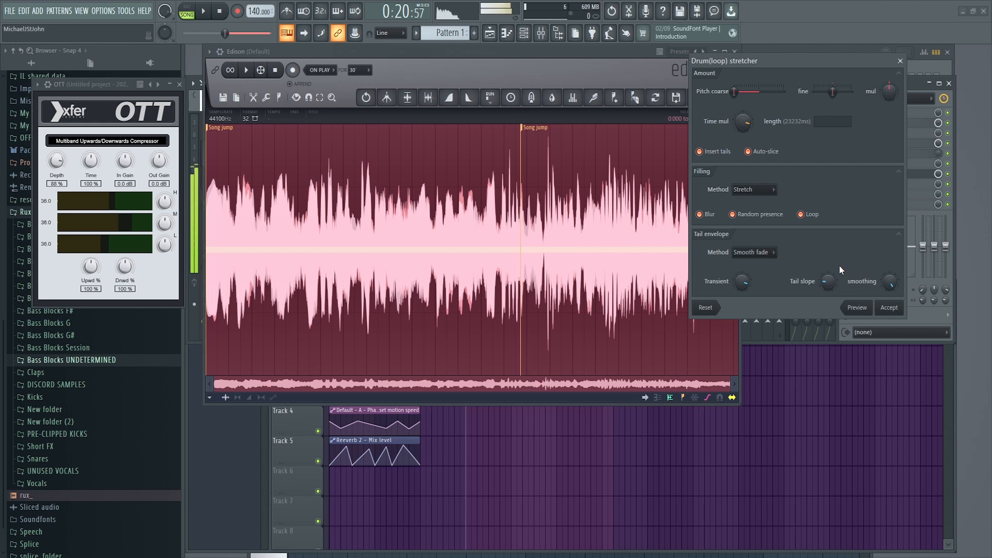
Step: Set the filling method to Echo grains, apply the drum loop stretch and show the full recording in Edison
click(767, 190)
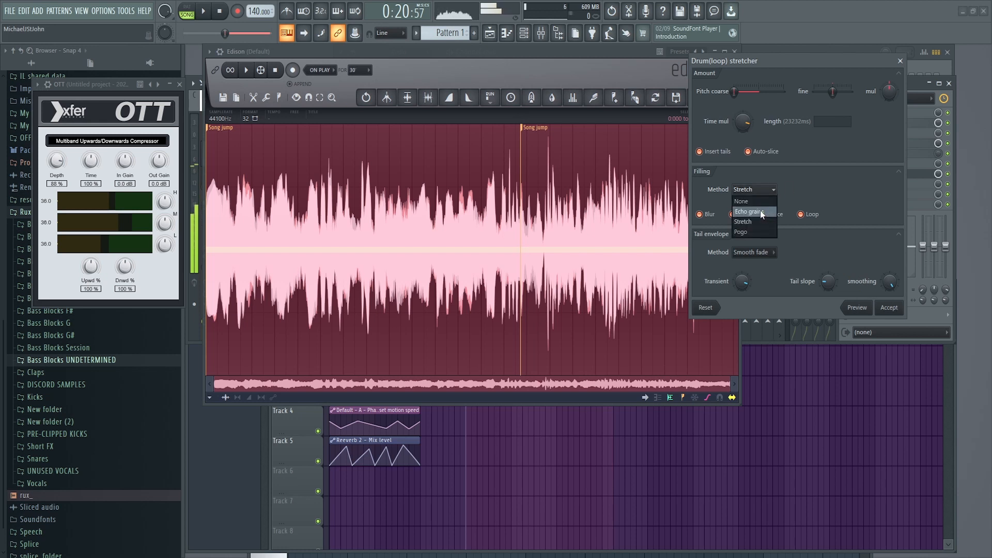
click(760, 209)
click(890, 308)
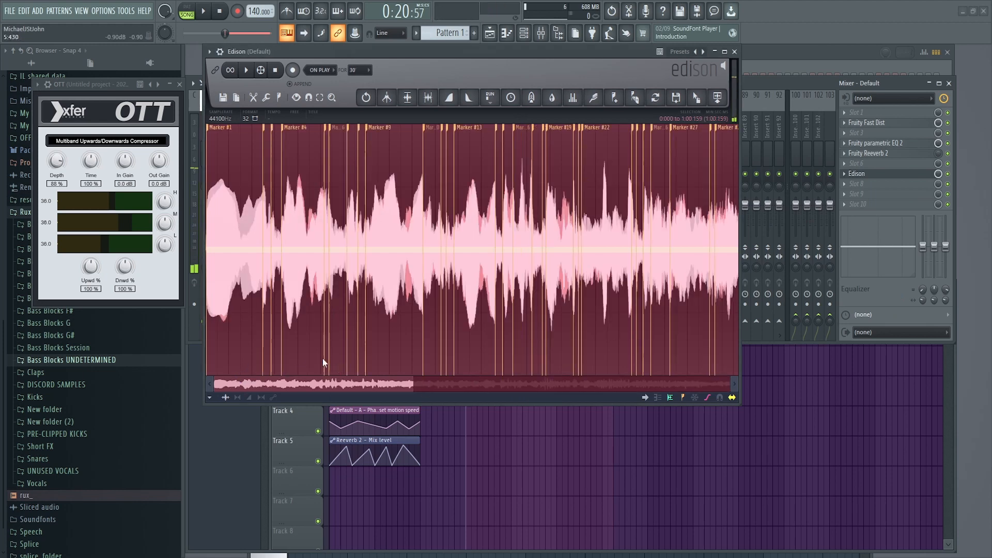
drag(410, 385, 734, 386)
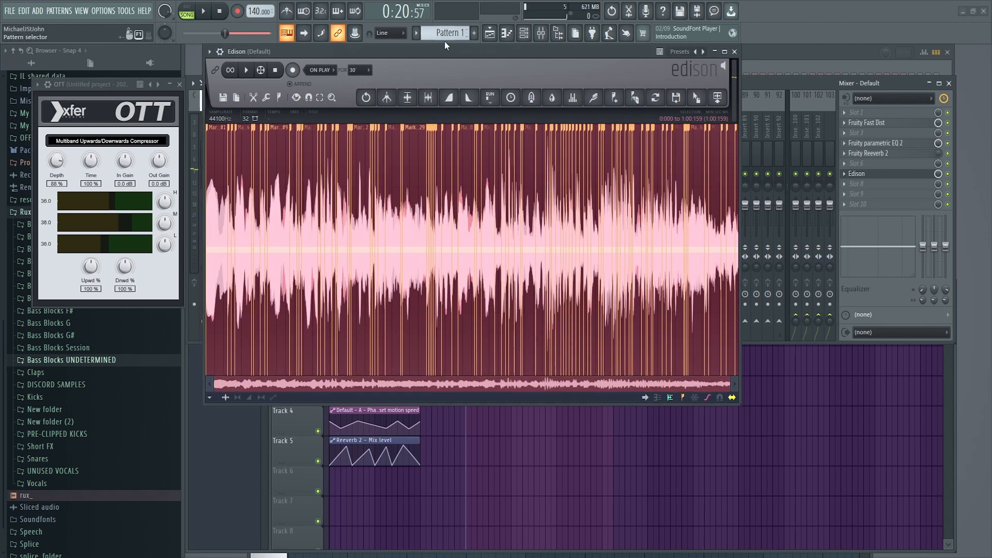
Step: Place the stretched recording from Edison as an audio clip on Track 2 at about bar 29 and close Edison
drag(408, 48, 522, 120)
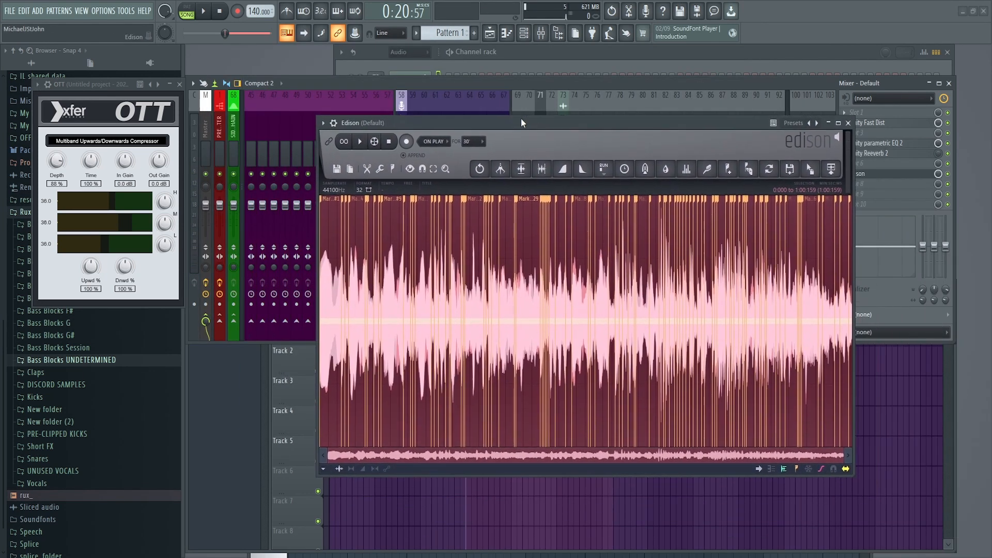
drag(811, 167, 668, 395)
click(848, 123)
drag(726, 381, 726, 349)
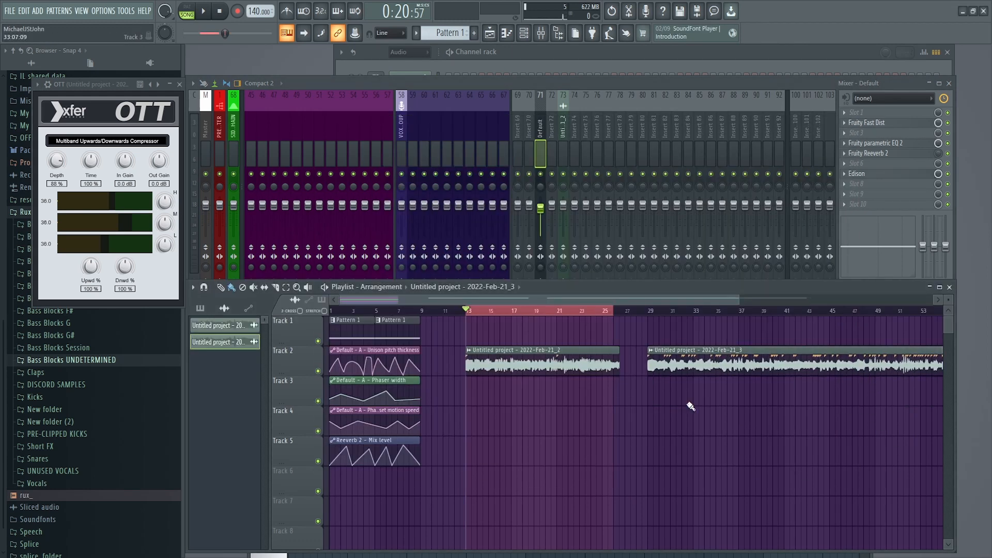
Step: Open the save dialog for the original recording's audio clip, cancel it and close the clip's settings
double_click(584, 360)
right_click(104, 260)
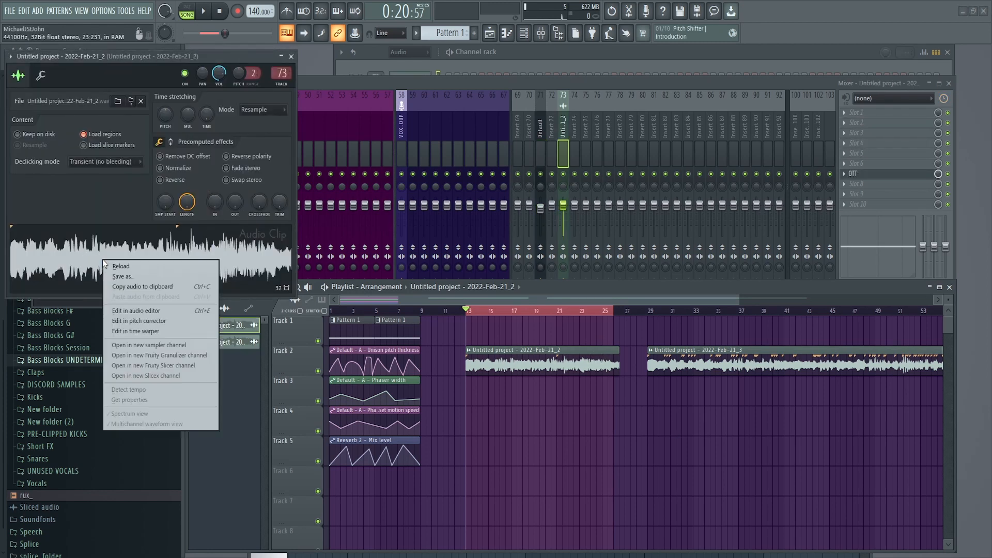
click(130, 277)
click(539, 395)
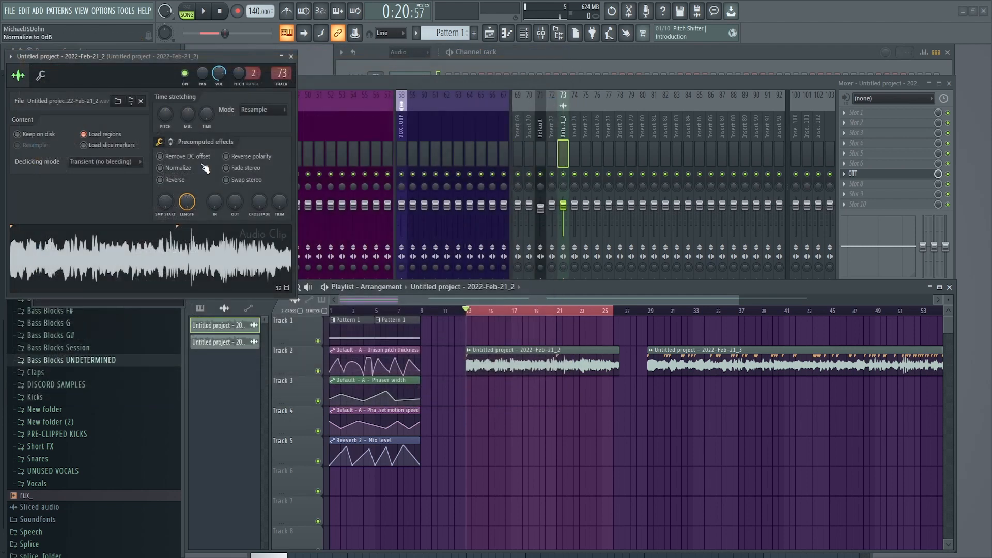
click(292, 57)
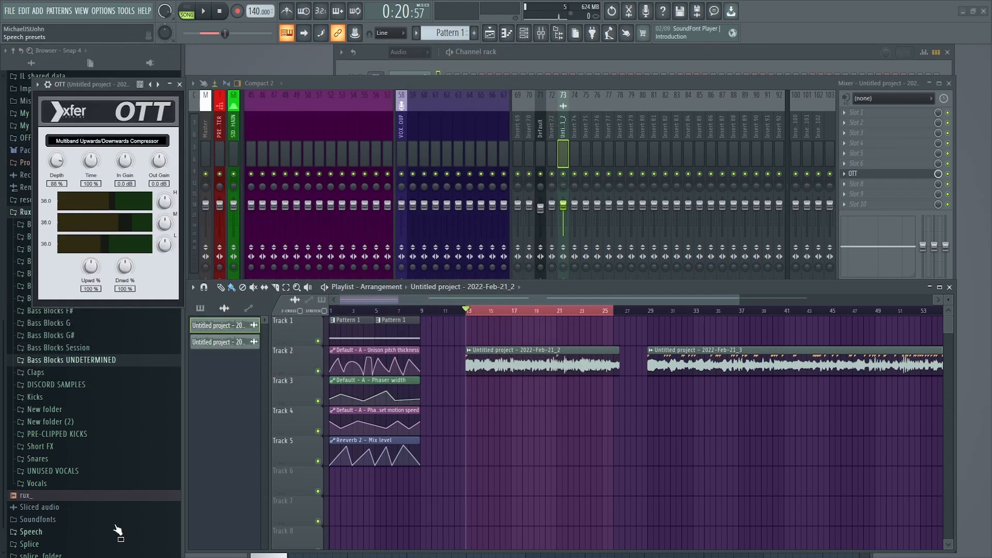
Step: Close the OTT window and expand the Bass Blocks A folder under Rux Ton Bass Blocks in the browser
click(182, 84)
scroll(104, 331, up, 3)
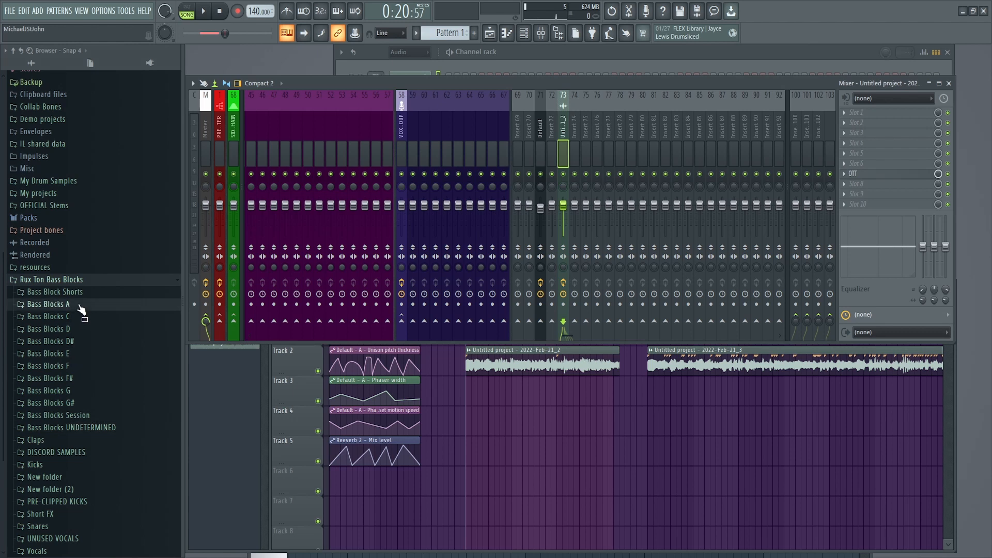
click(81, 309)
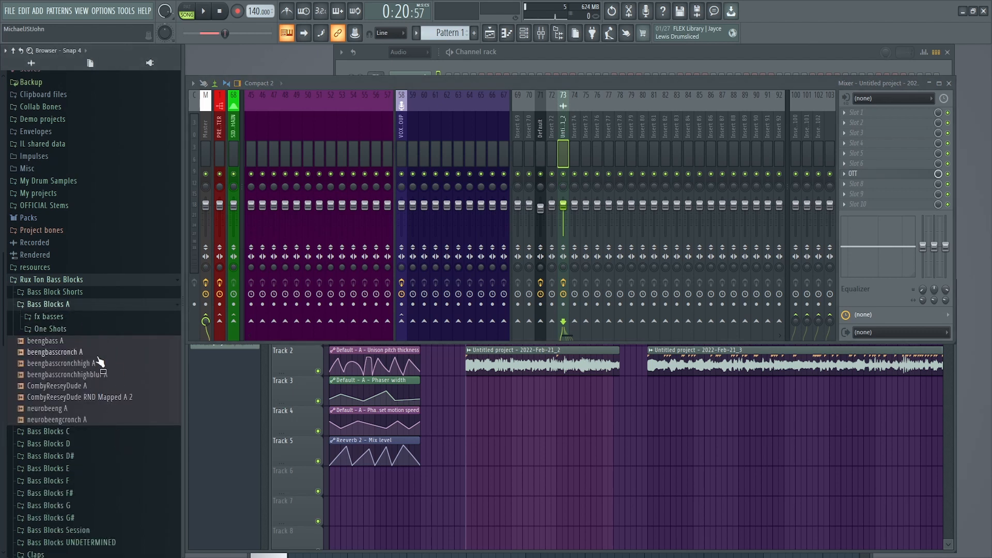
Step: Open the settings of the original recording's audio clip on Track 2
drag(110, 356, 517, 439)
drag(574, 503, 540, 399)
double_click(539, 363)
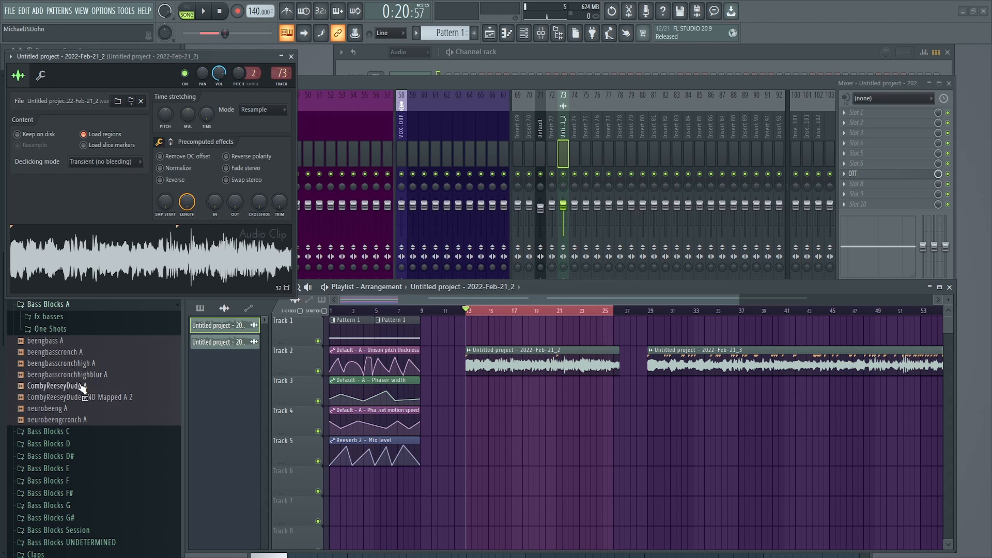
Step: Audition the beengbass, CombyReeseyDude RND Mapped and neurobeeng samples in Bass Blocks A, and close the audio clip's settings
click(59, 341)
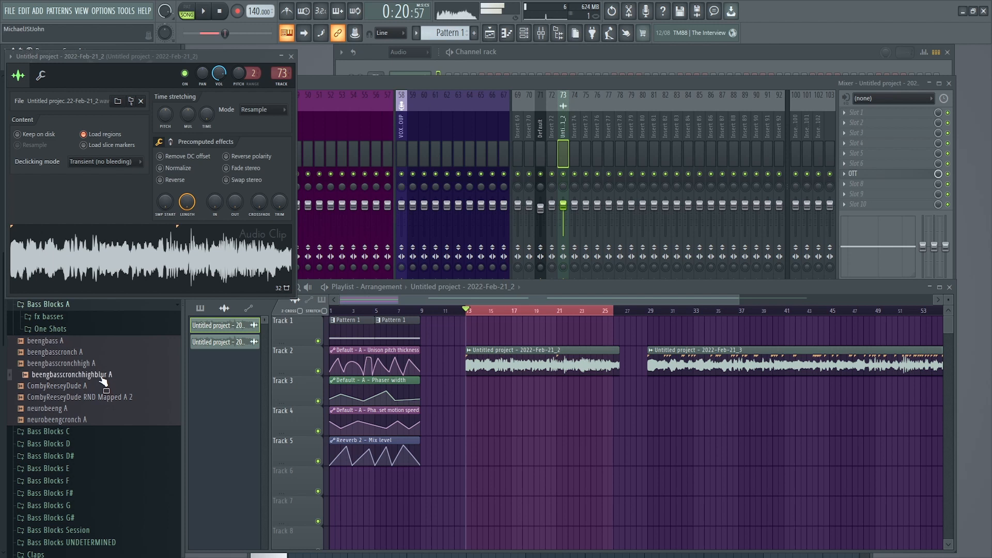
click(85, 363)
click(68, 353)
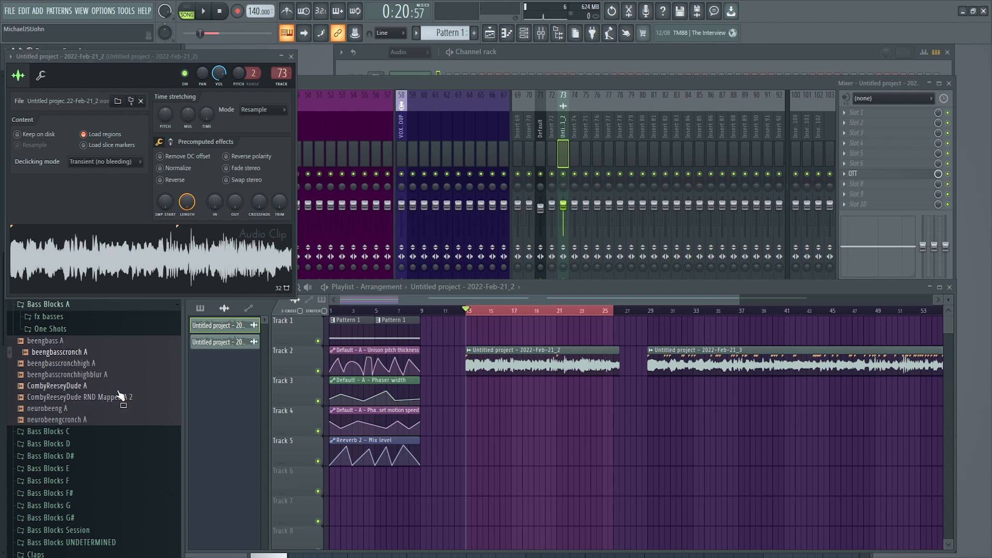
click(83, 396)
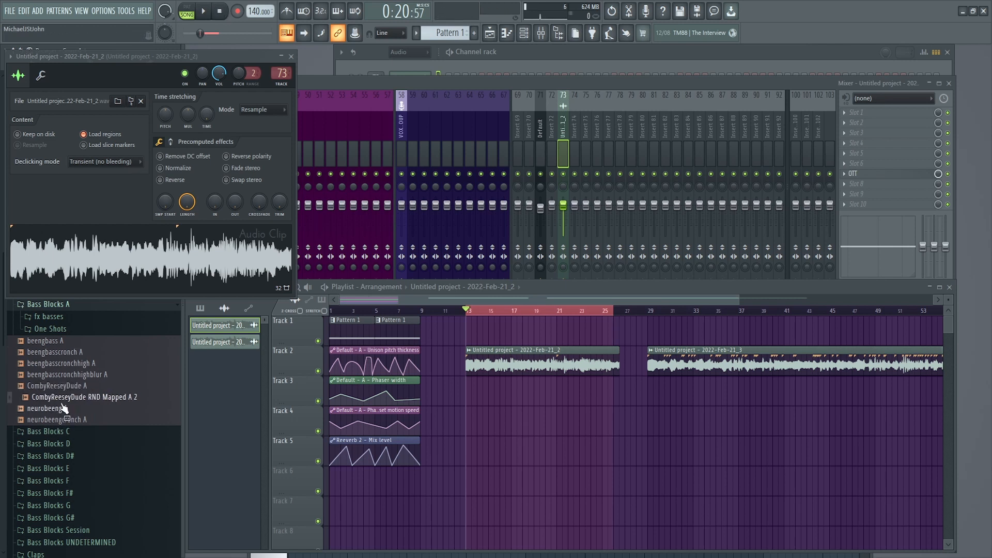
click(78, 409)
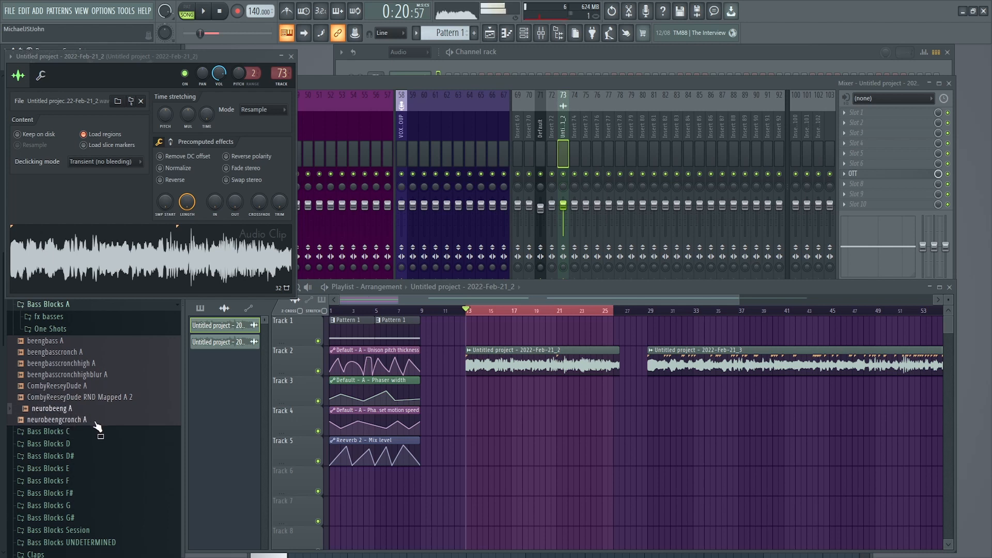
click(85, 420)
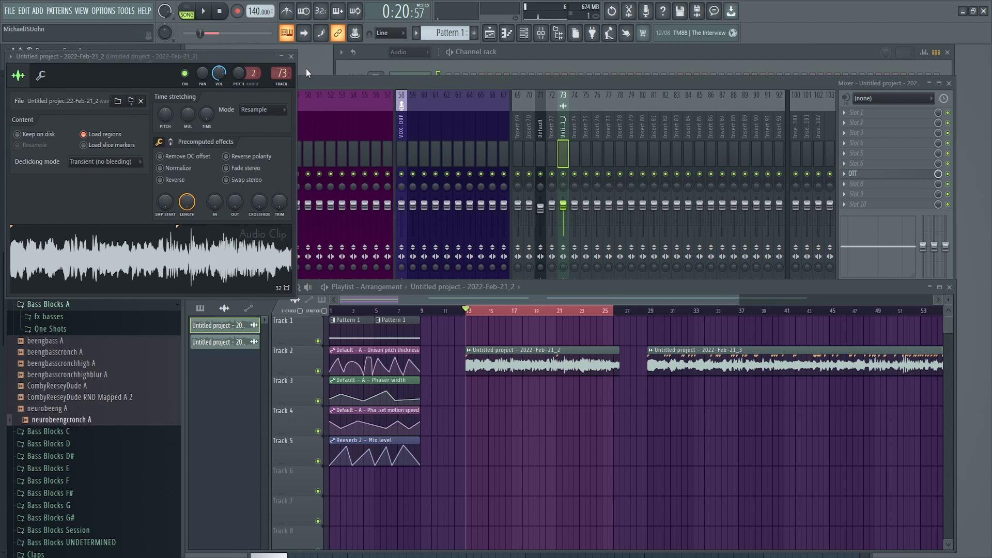
click(291, 56)
Step: Look through the One Shots subfolder of Bass Blocks A and the Bass Blocks E folder, collapsing each again
click(51, 329)
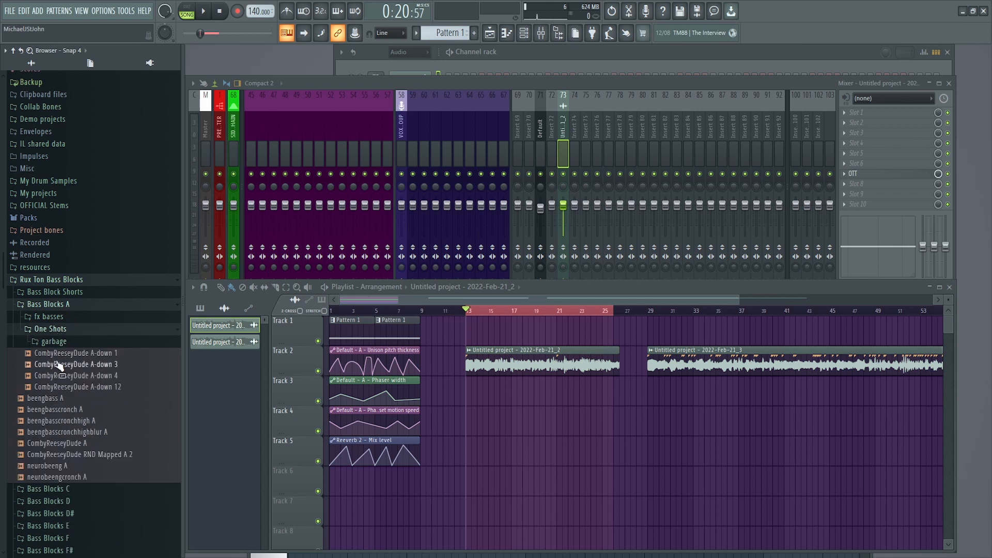
click(52, 329)
click(61, 306)
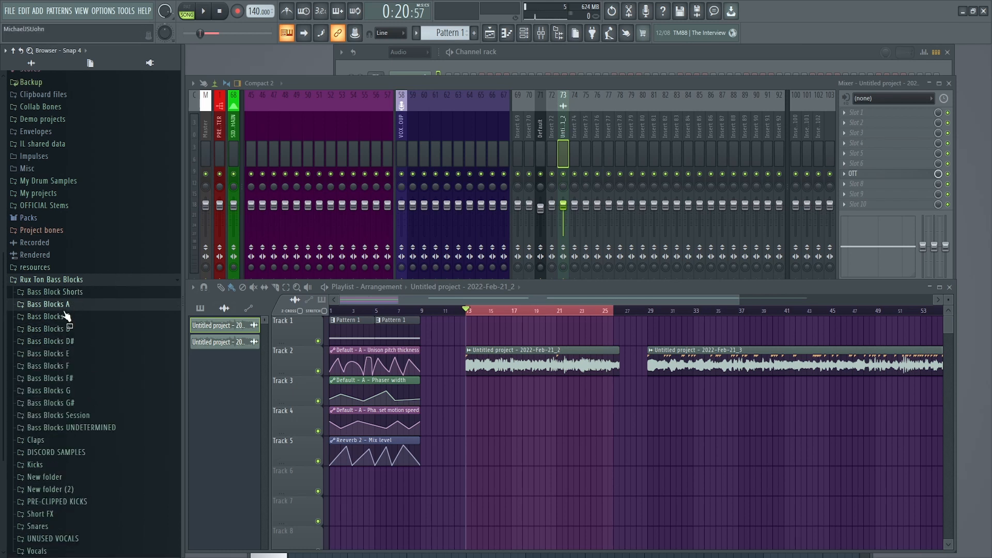
click(51, 341)
click(52, 345)
click(51, 351)
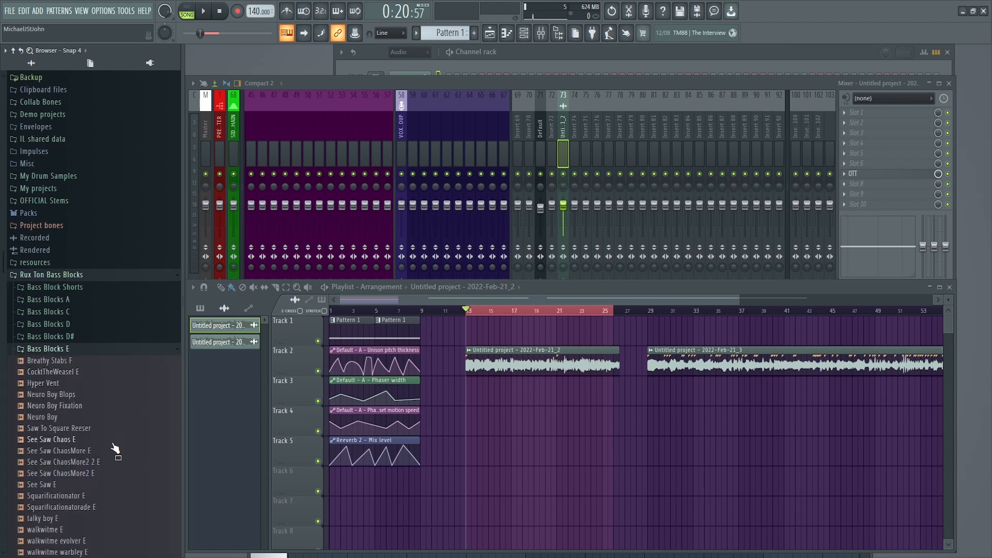
scroll(124, 413, down, 3)
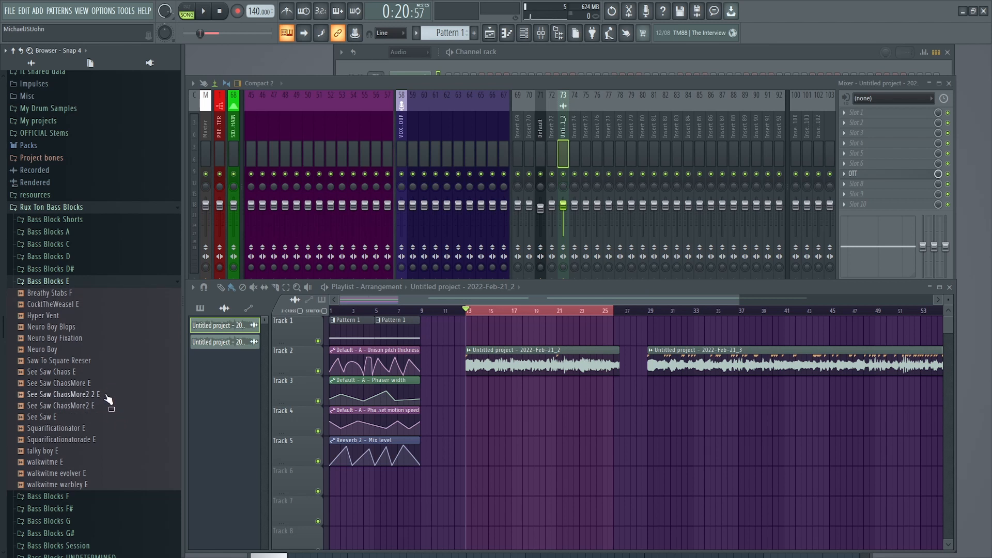
click(52, 281)
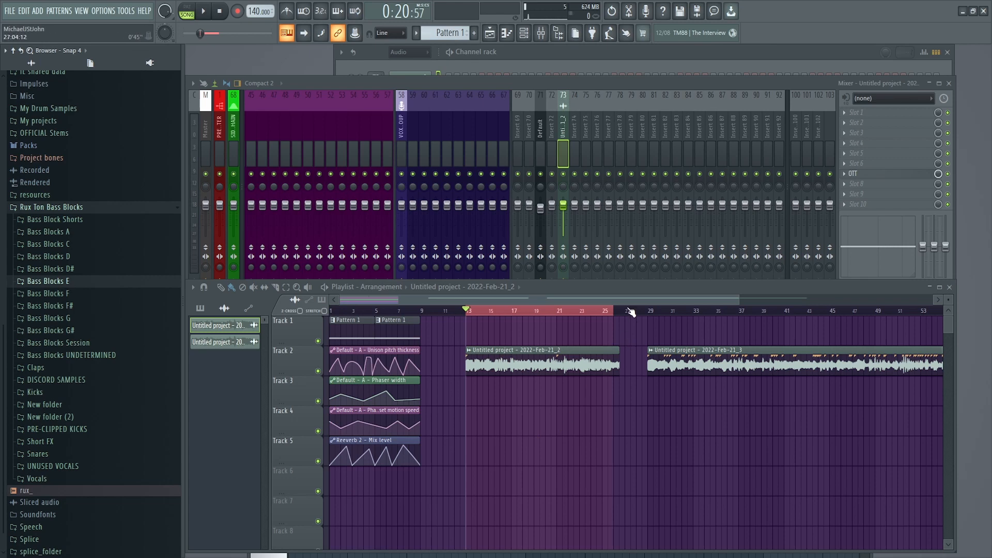
Step: Select the stretched recording's range from bar 29 to its end in the playlist and listen from about bars 38 and 44
drag(629, 300, 775, 301)
drag(430, 312, 766, 364)
click(512, 310)
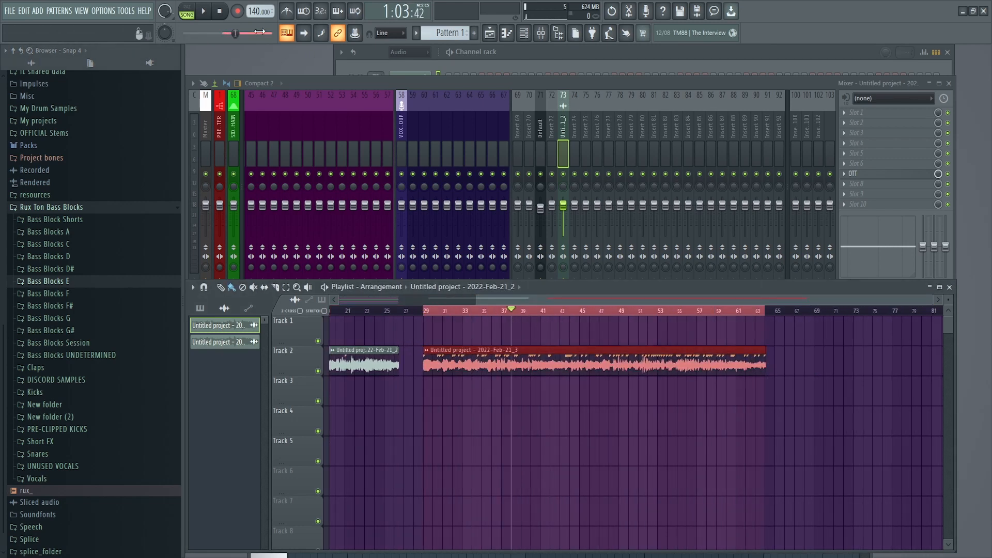
click(208, 14)
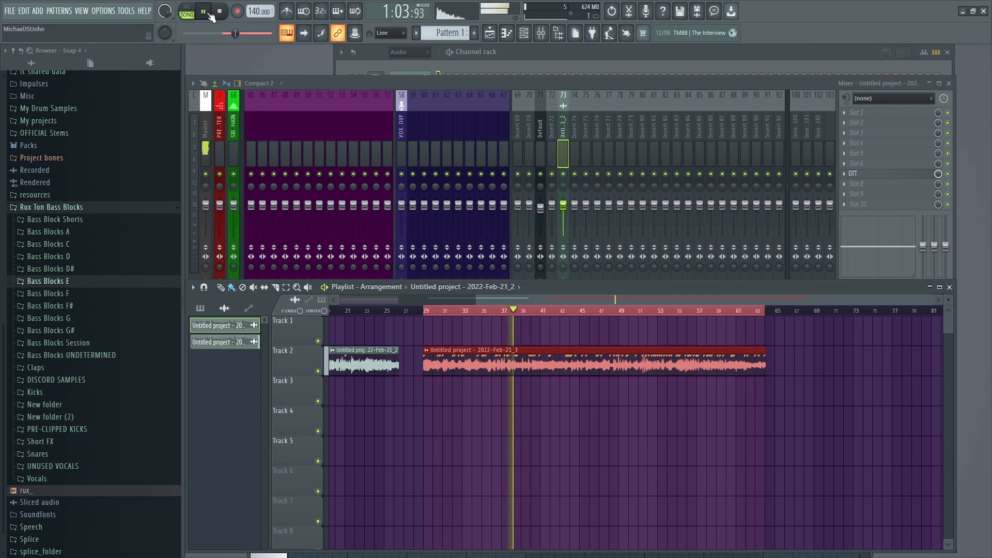
click(572, 312)
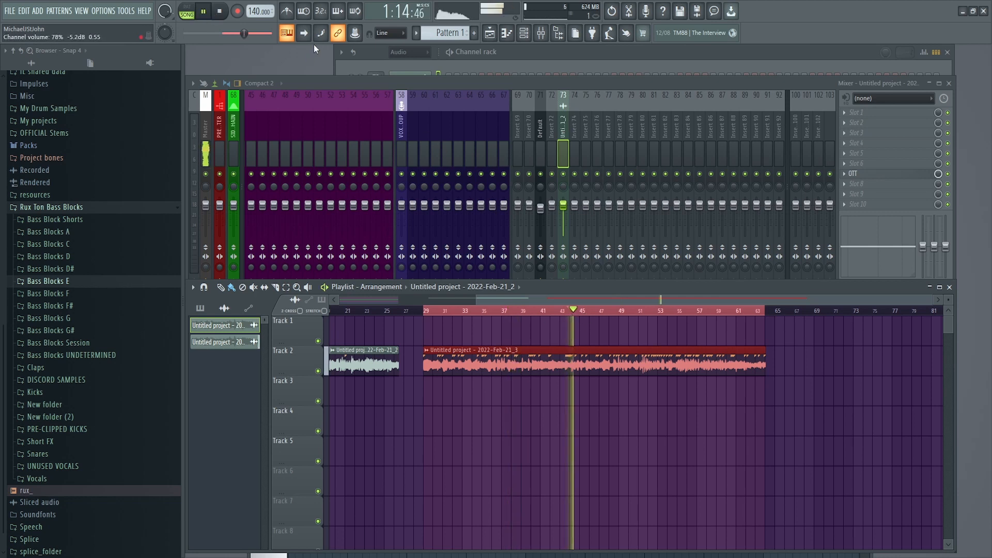
click(209, 13)
Step: Insert a new Harmor channel among the Unsorted channels and load its Default preset
click(422, 50)
click(421, 51)
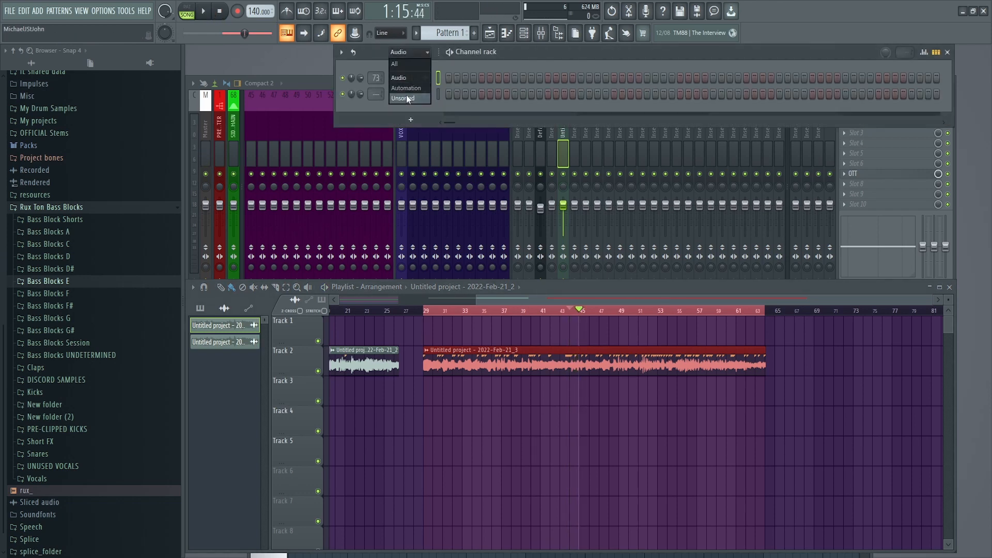
click(406, 95)
right_click(425, 78)
mouse_move(463, 160)
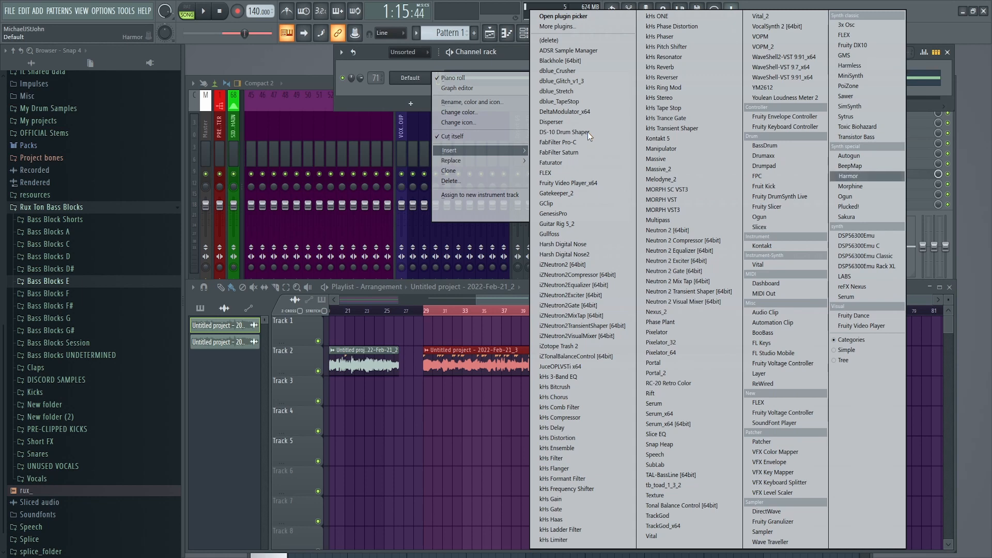
click(853, 176)
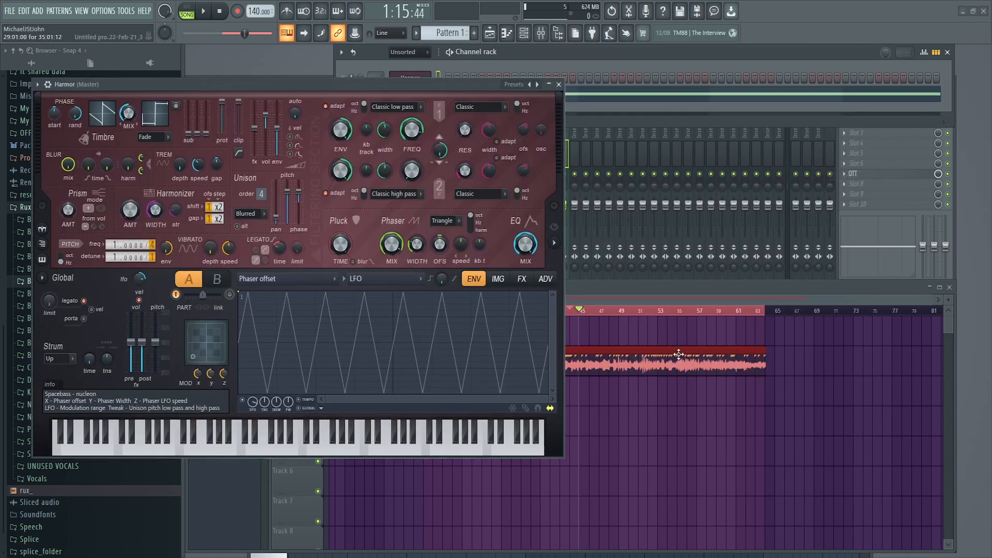
right_click(538, 85)
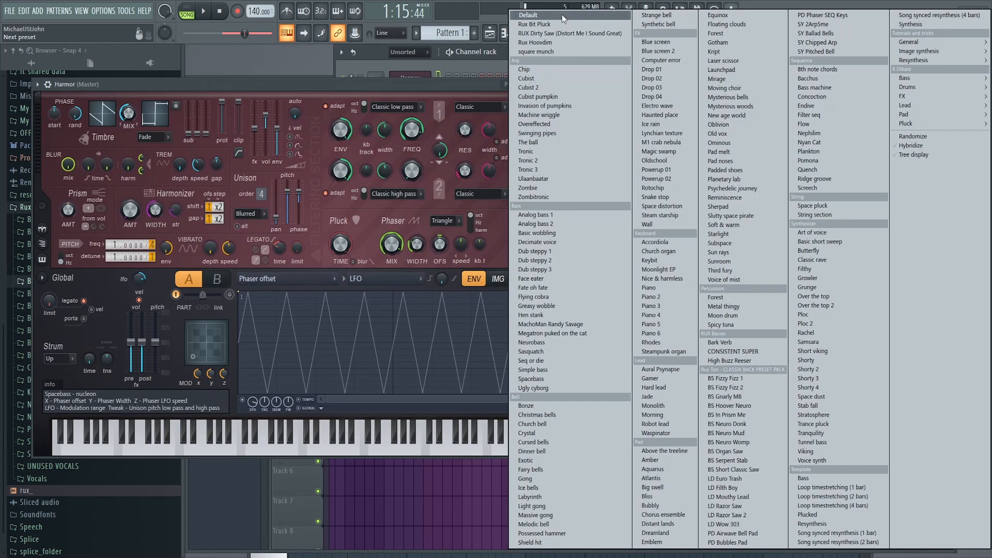
click(542, 15)
Step: Load the stretched recording's audio into the new Harmor as a resynthesis image and stop playback
double_click(571, 364)
click(399, 53)
click(403, 97)
drag(252, 277, 408, 77)
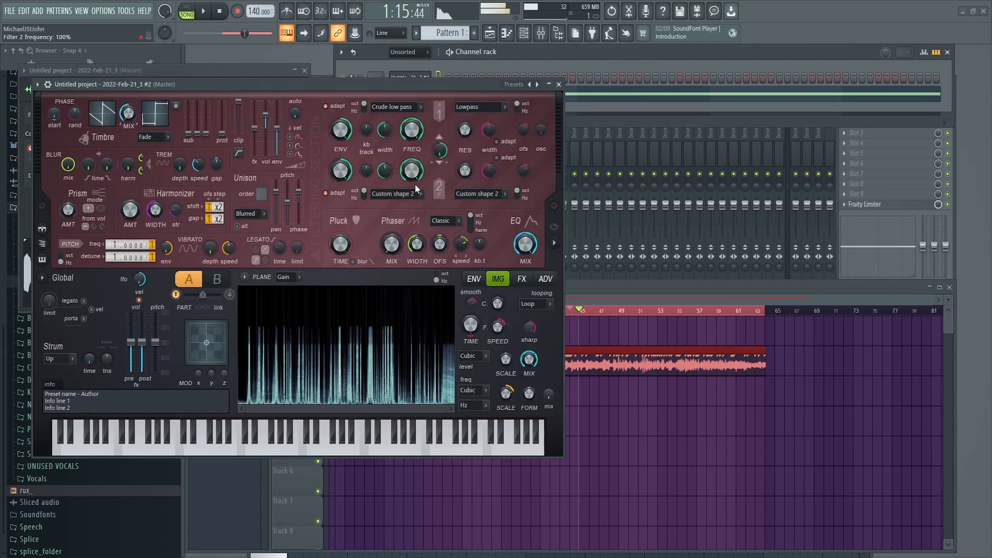
key(space)
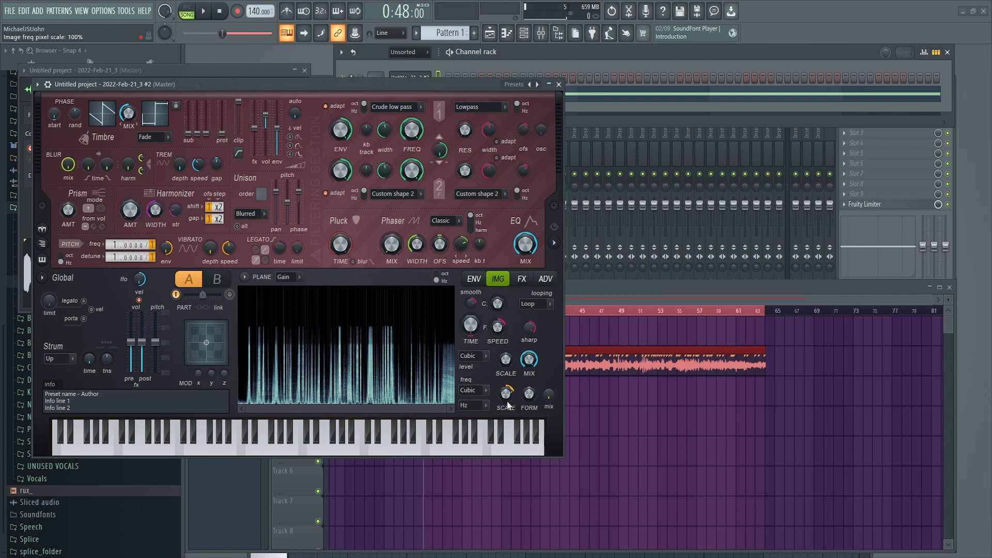
Step: Lower Harmor's image frequency scale, set the unison order to 2 and test the sound with C5 notes
drag(499, 402, 499, 429)
click(256, 381)
key(q)
key(q)
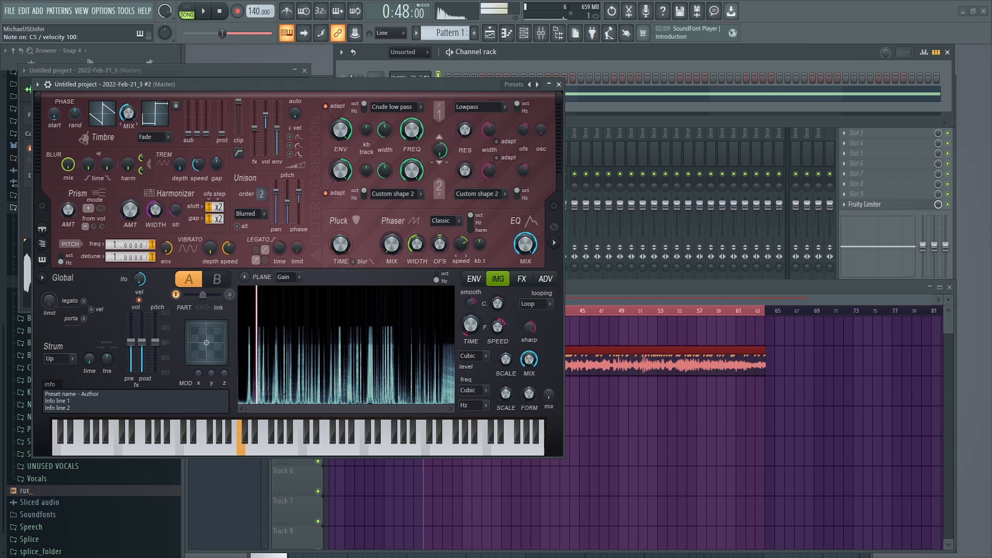
key(q)
Step: Raise the unison phase, lower the unison pan and play test notes
drag(299, 200, 277, 211)
key(q)
key(q)
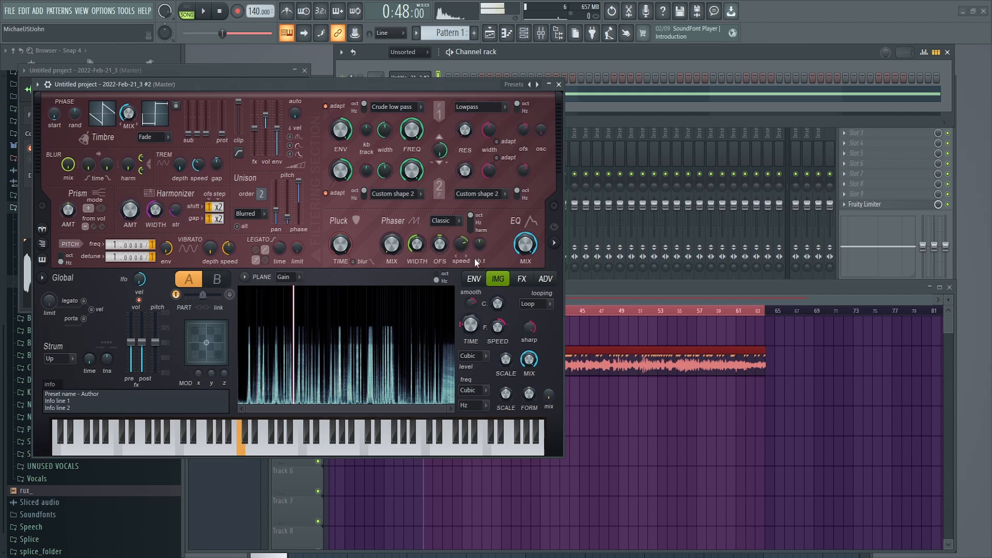
click(473, 278)
click(296, 278)
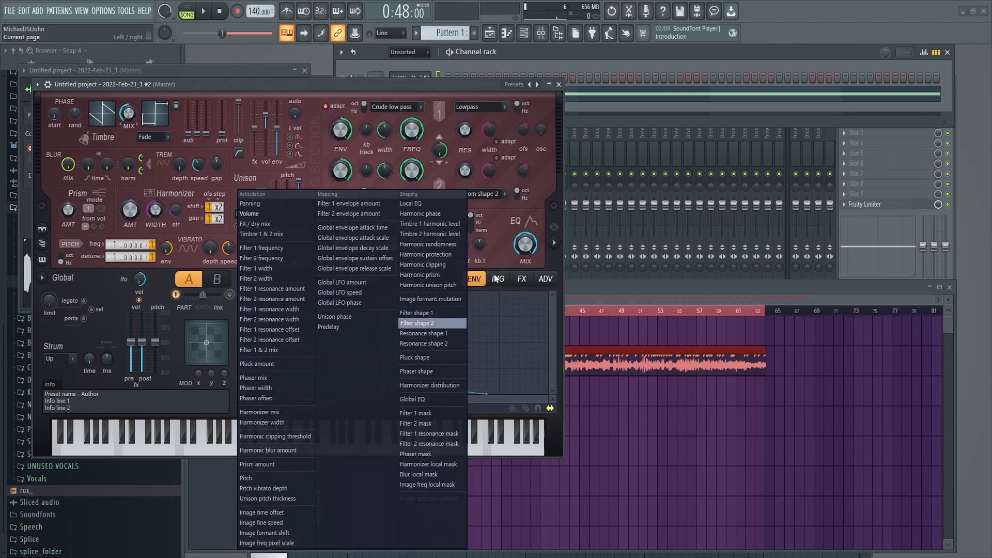
click(473, 279)
click(499, 281)
click(476, 280)
click(497, 279)
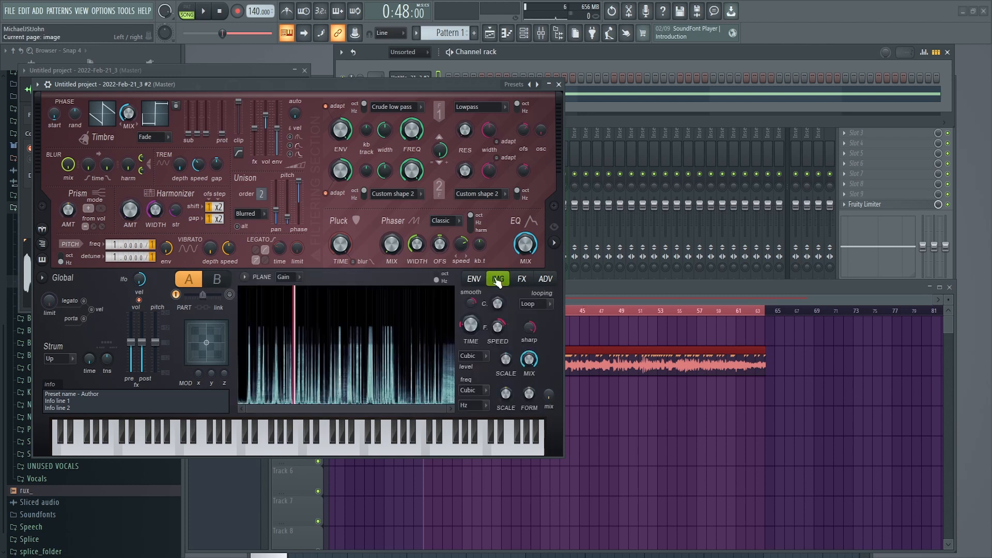
Step: Edit the image time offset articulator with Random mapping and raise the curve's middle point to the maximum
right_click(470, 324)
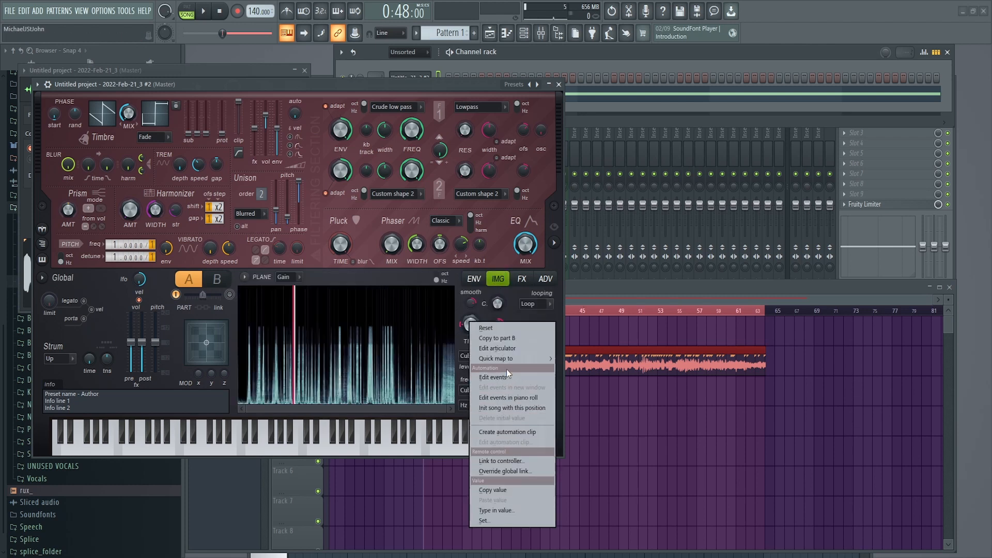
click(512, 350)
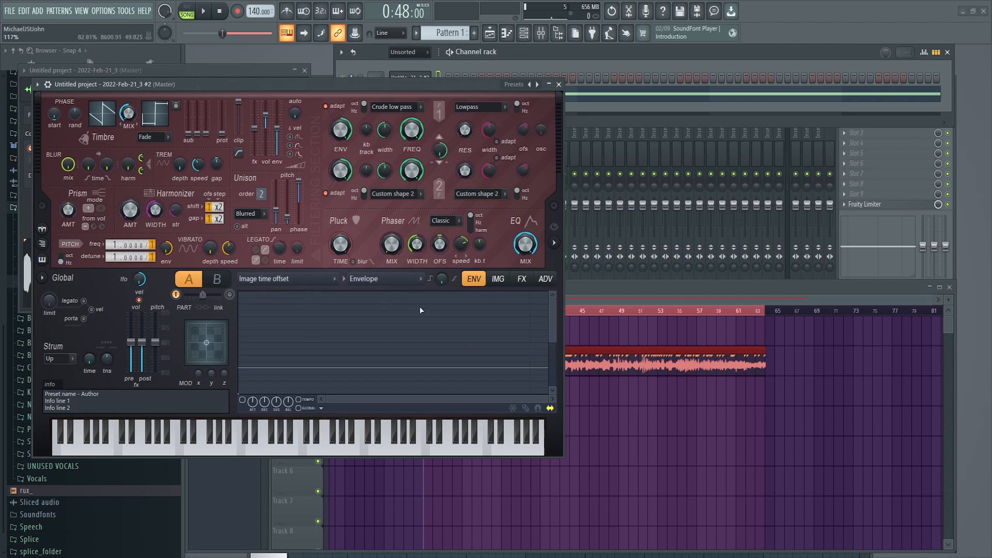
click(388, 280)
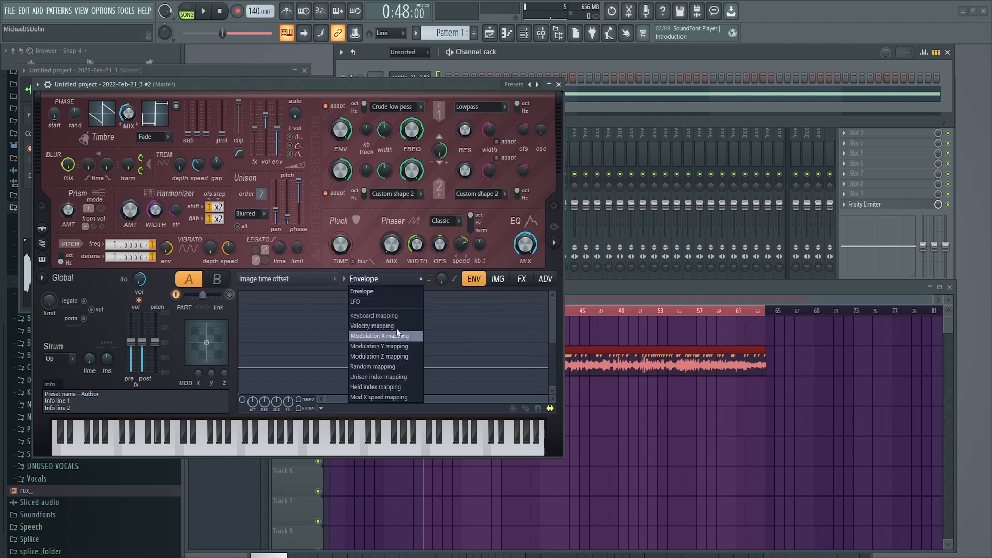
click(393, 368)
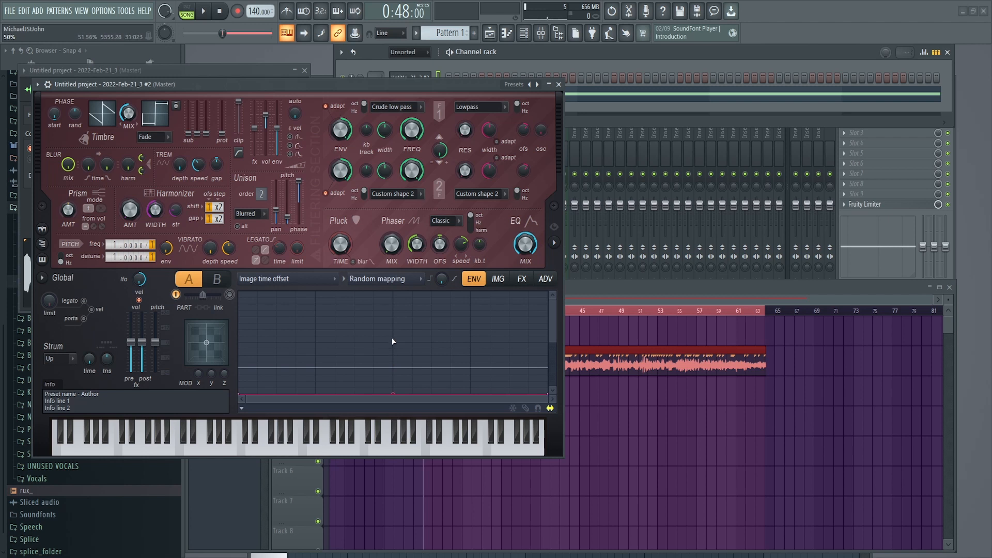
drag(393, 394, 394, 292)
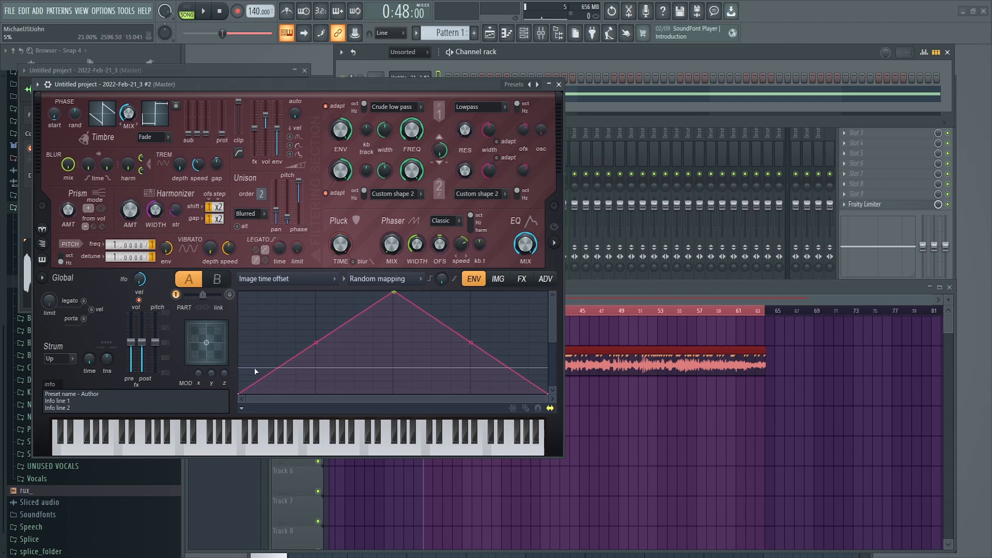
Step: Play repeated C5 notes and check in the image view where each note starts
key(z)
key(z)
click(498, 279)
key(z)
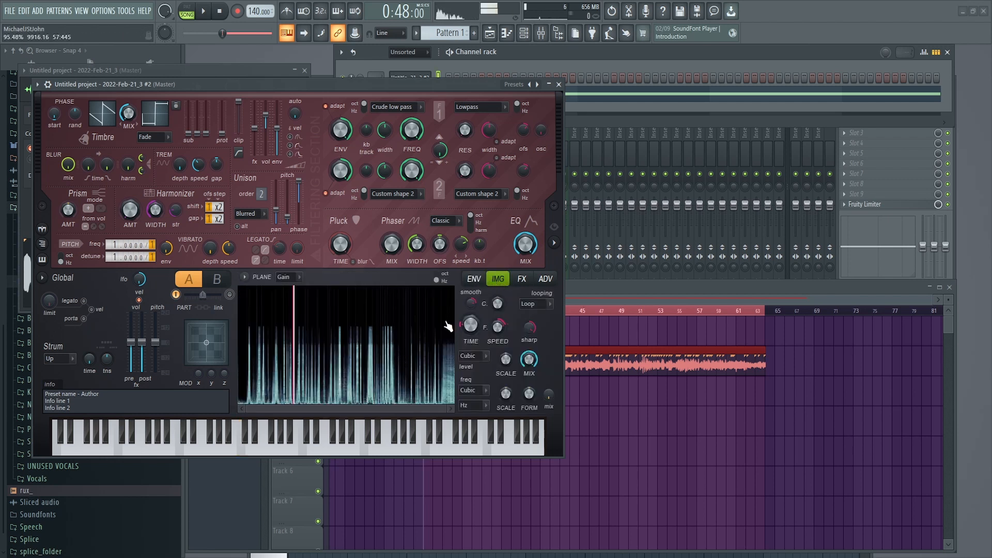
key(z)
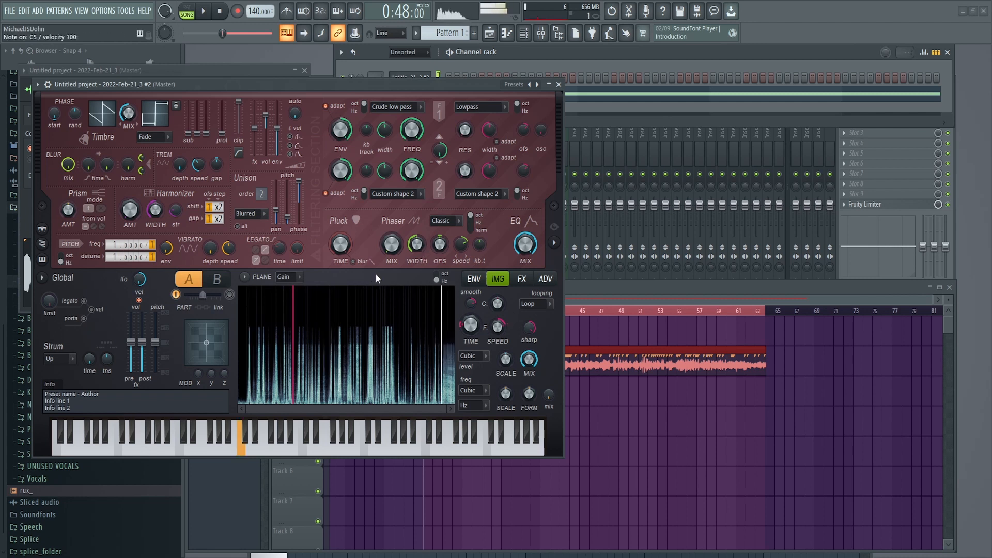
Step: Adjust Harmor's image fine speed while playing test notes
key(z)
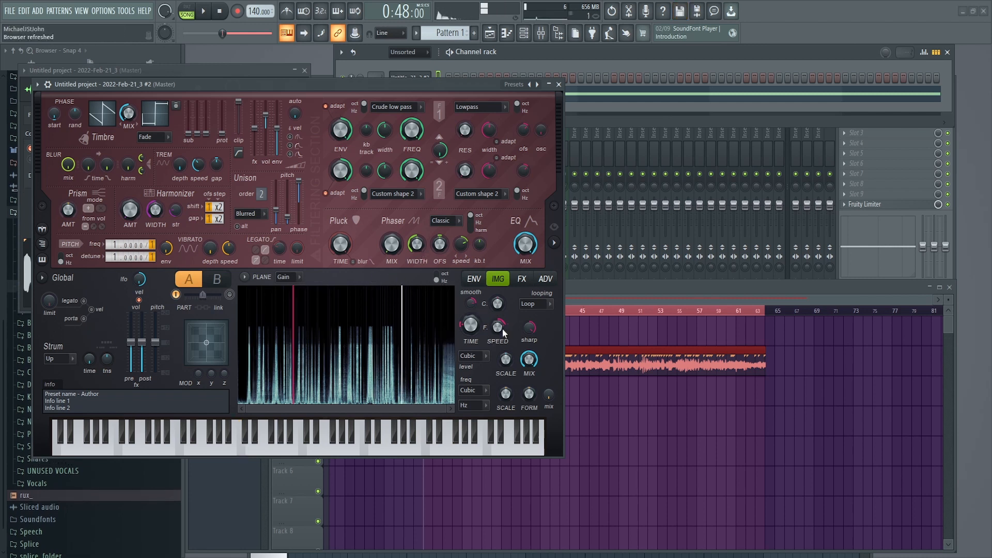
key(z)
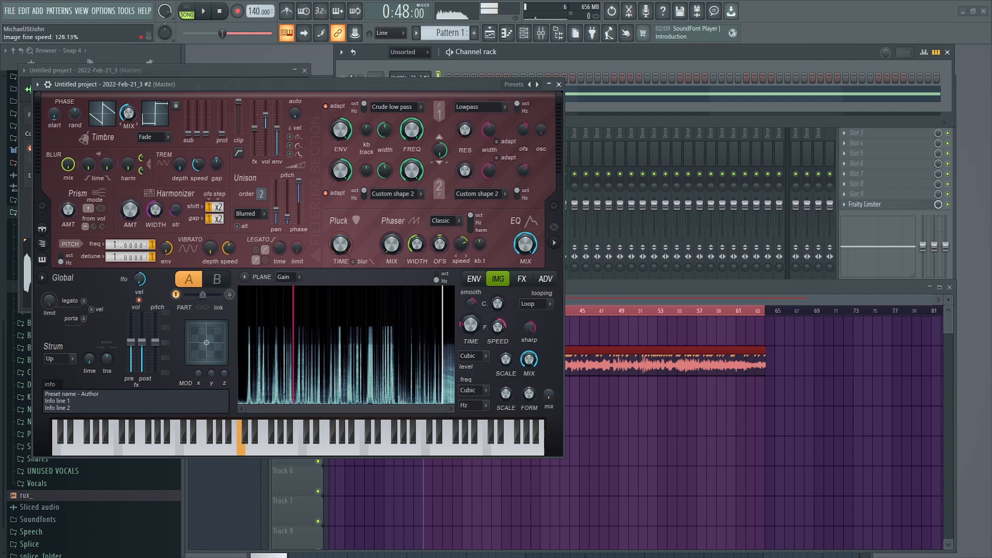
drag(497, 333, 498, 329)
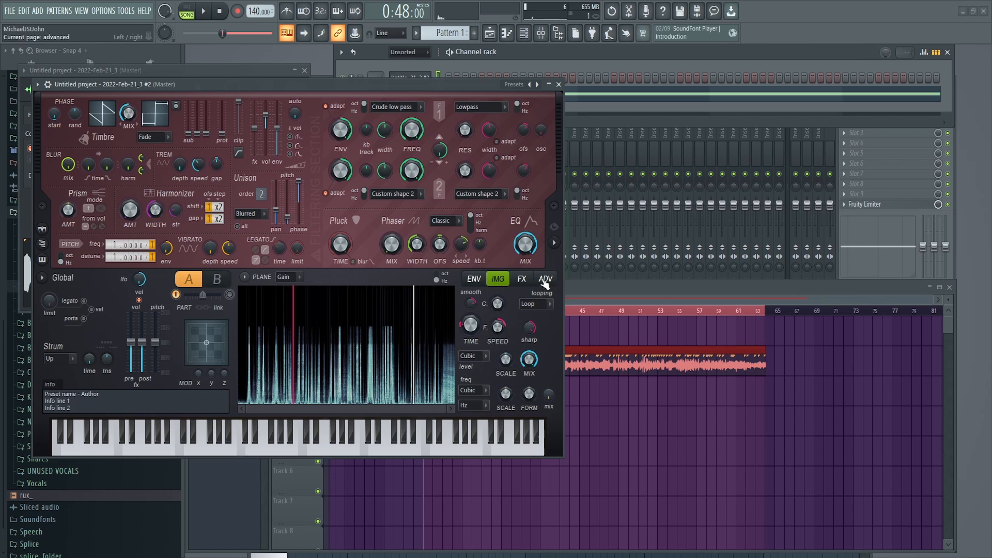
Step: Set Harmor's distortion effect to Classic with an amount of 56% and test it with a note
click(522, 279)
click(315, 308)
click(315, 317)
key(z)
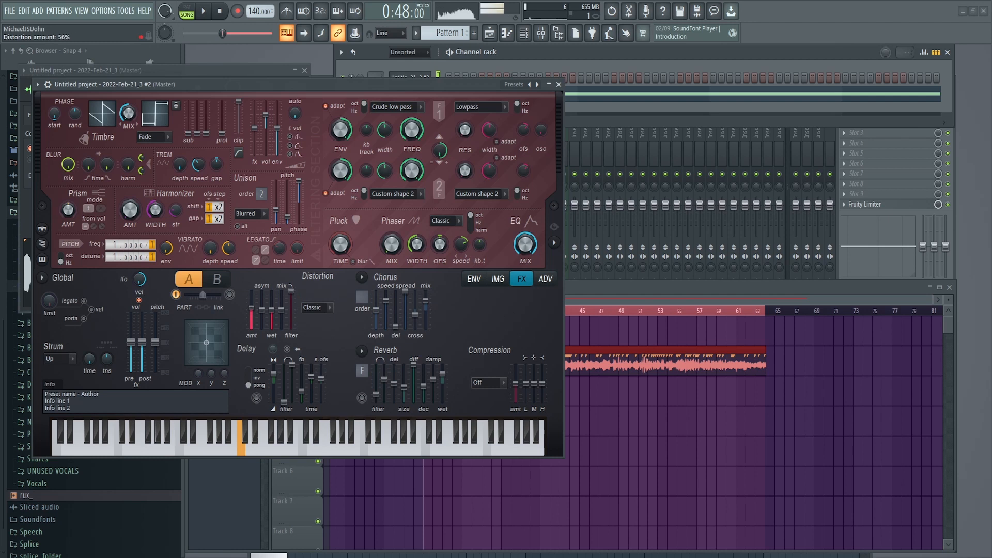
Step: Return to Harmor's image settings and readjust the image fine speed while holding a test note
click(498, 280)
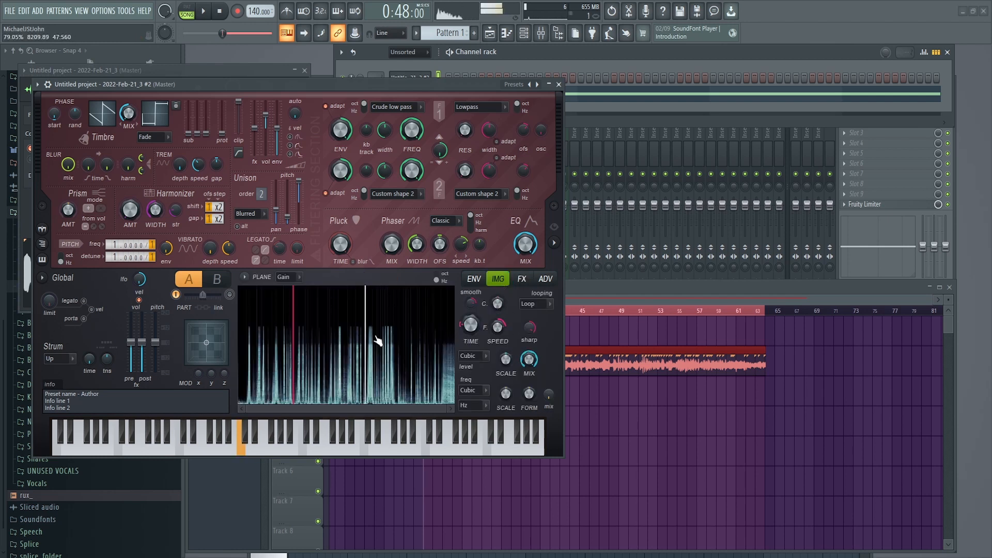
key(z)
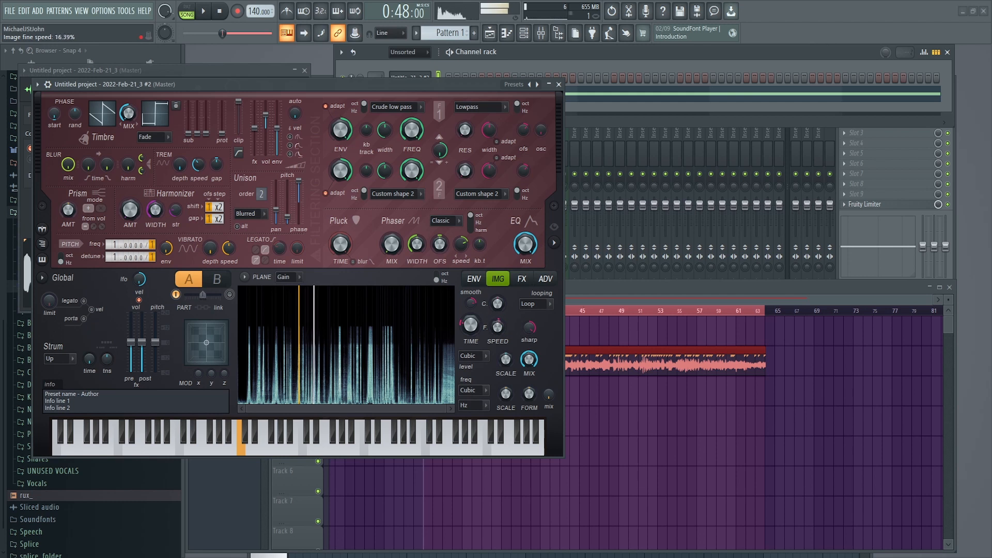
mouse_move(498, 327)
mouse_down()
mouse_move(498, 351)
mouse_move(509, 323)
mouse_up()
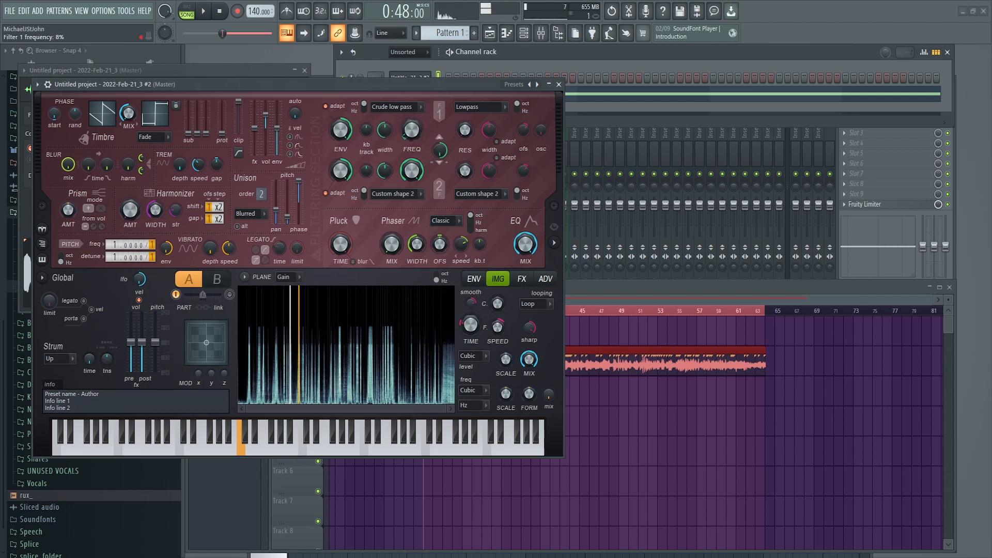
Step: Set filter 1 to Classic band pass with a width of 75% and sweep its frequency between 2% and 30% while playing a note
click(396, 106)
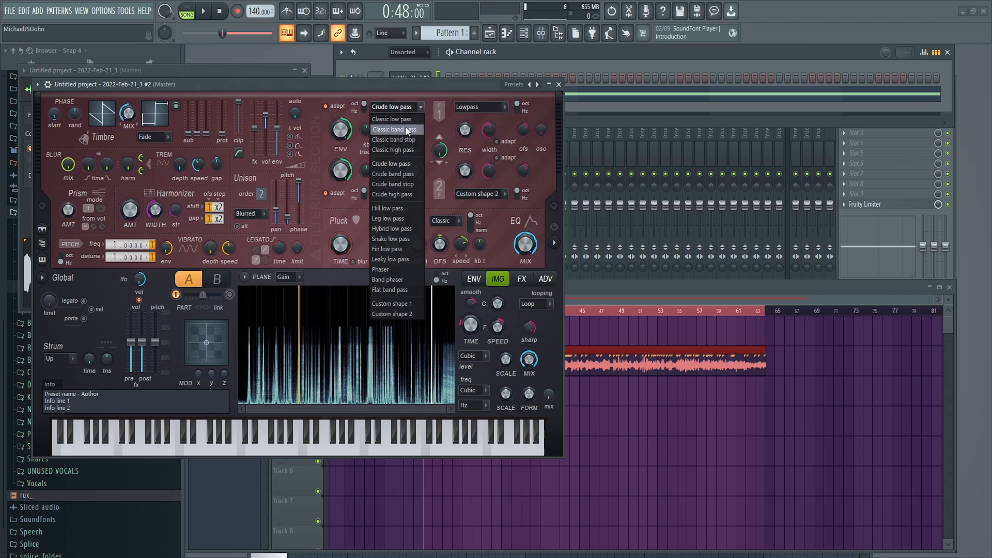
click(411, 131)
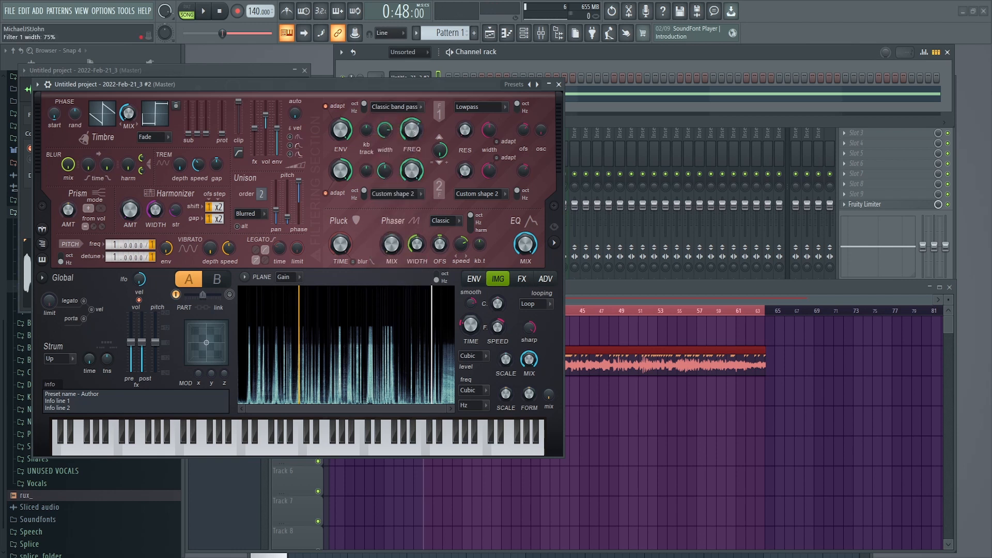
drag(413, 126, 411, 150)
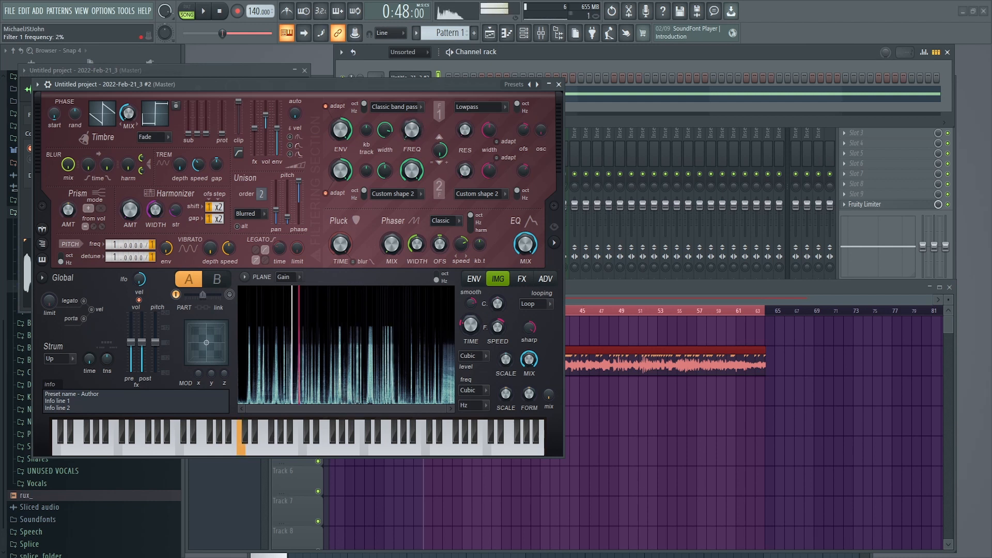
drag(260, 194, 260, 179)
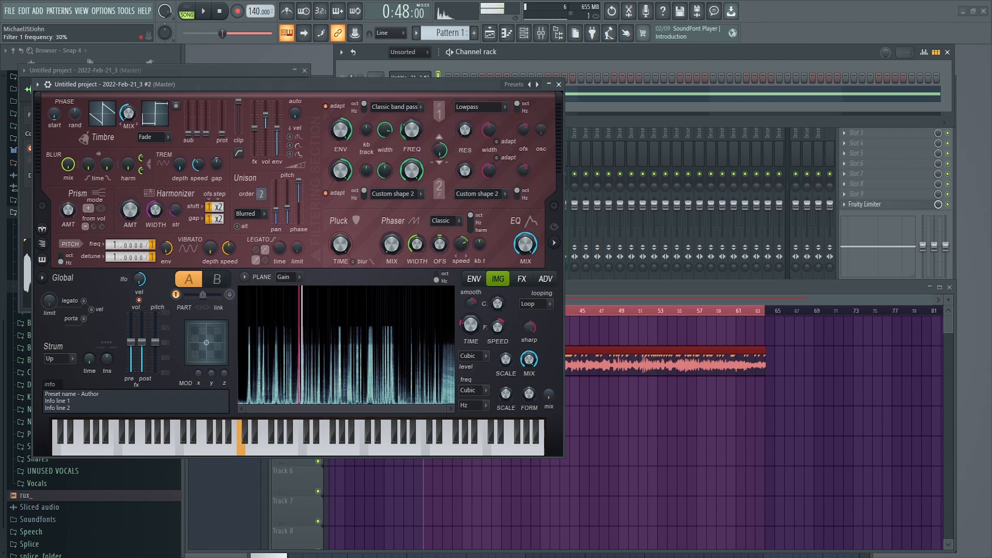
Step: Set Harmor's compression effect to Heating and test it with a note
click(521, 279)
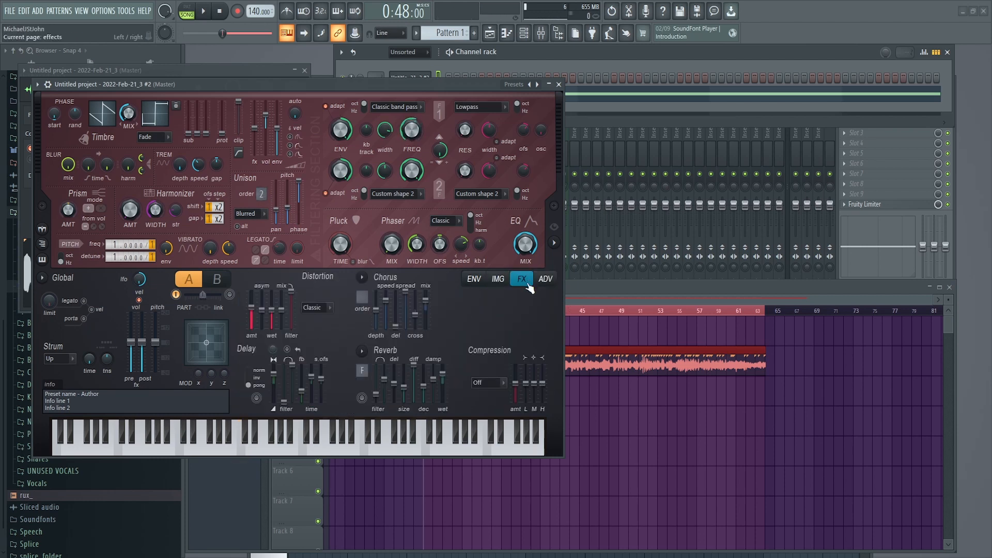
click(493, 429)
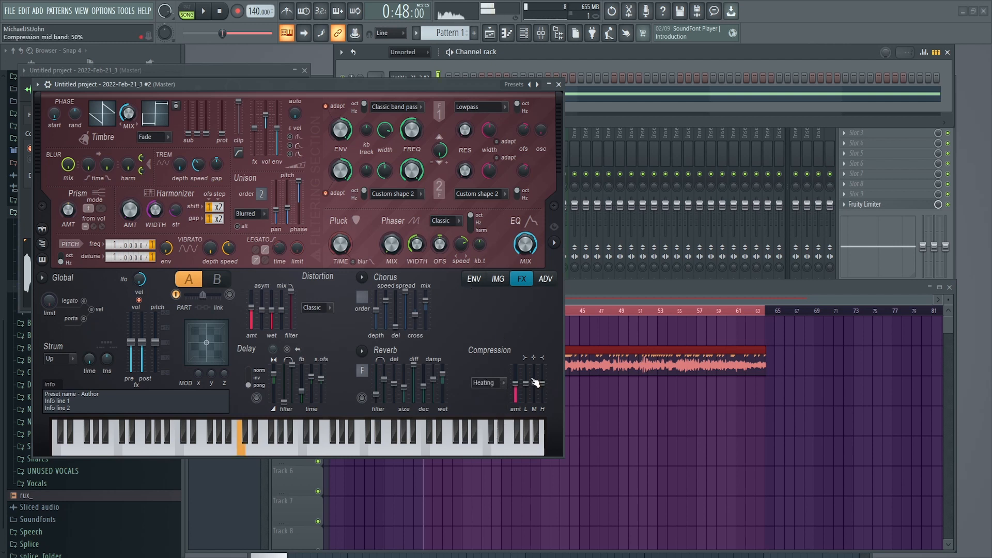
Step: Adjust the image time offset and the frequency of filter 1 while playing a test note
click(473, 279)
click(497, 279)
drag(476, 330, 476, 311)
drag(413, 130, 413, 135)
key(q)
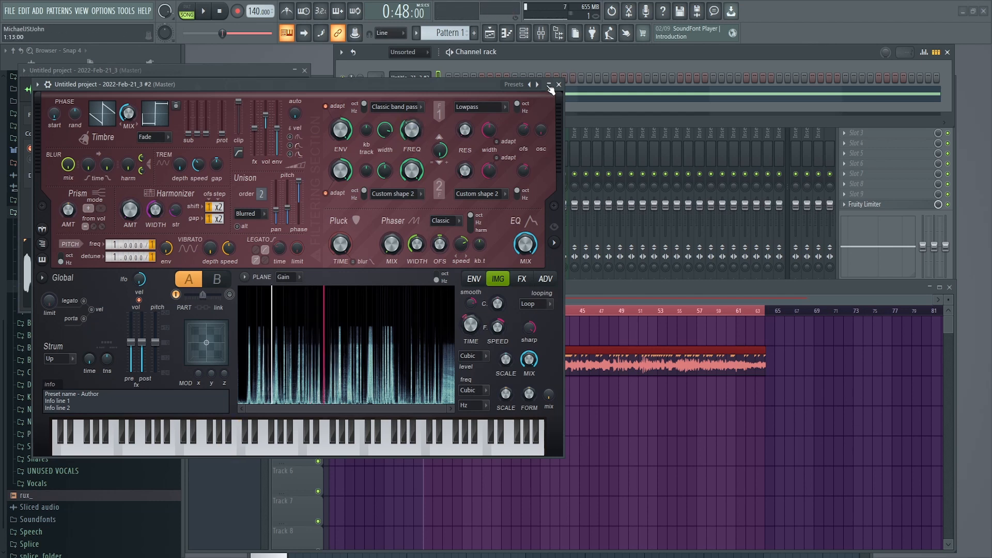
Step: Close the Harmor window and the audio clip's settings window
click(559, 84)
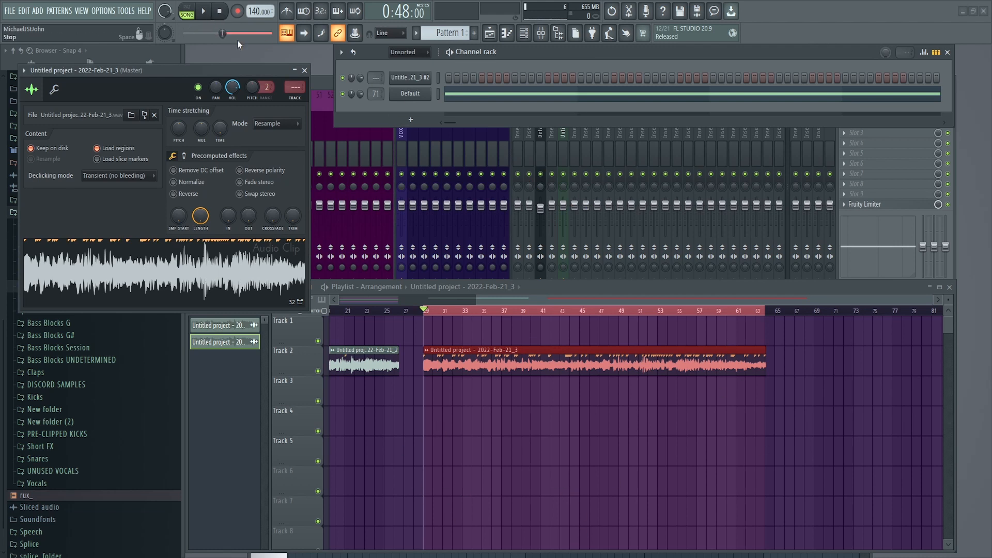
click(304, 70)
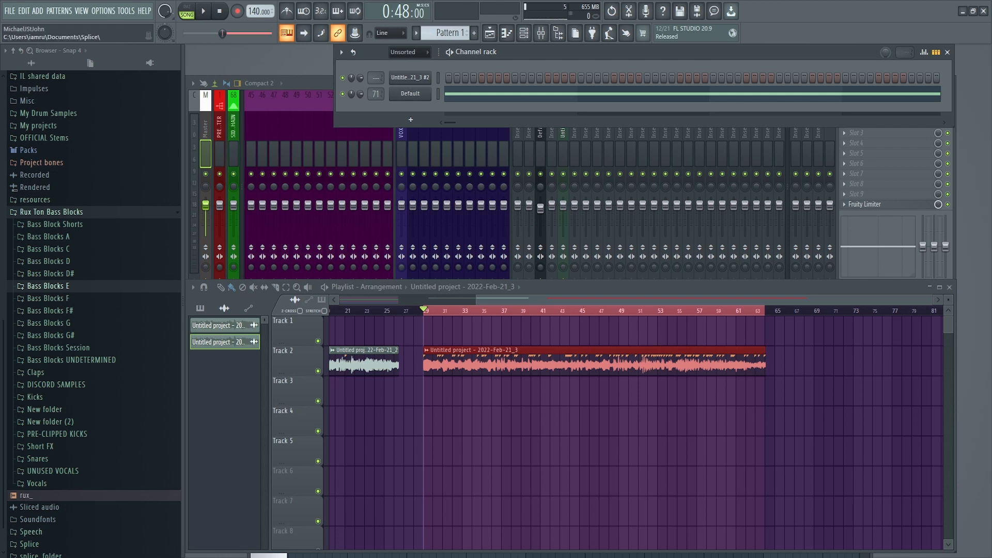
mouse_move(63, 557)
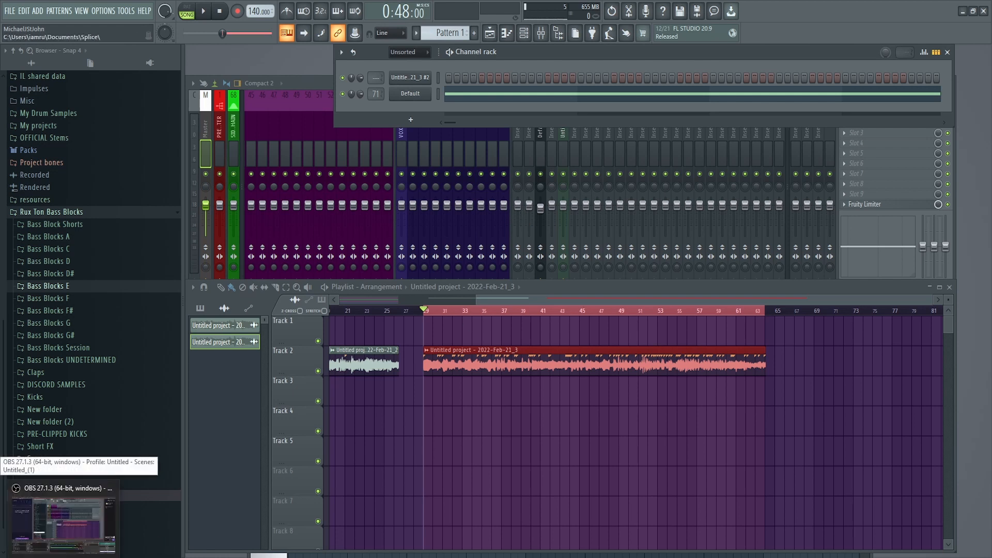